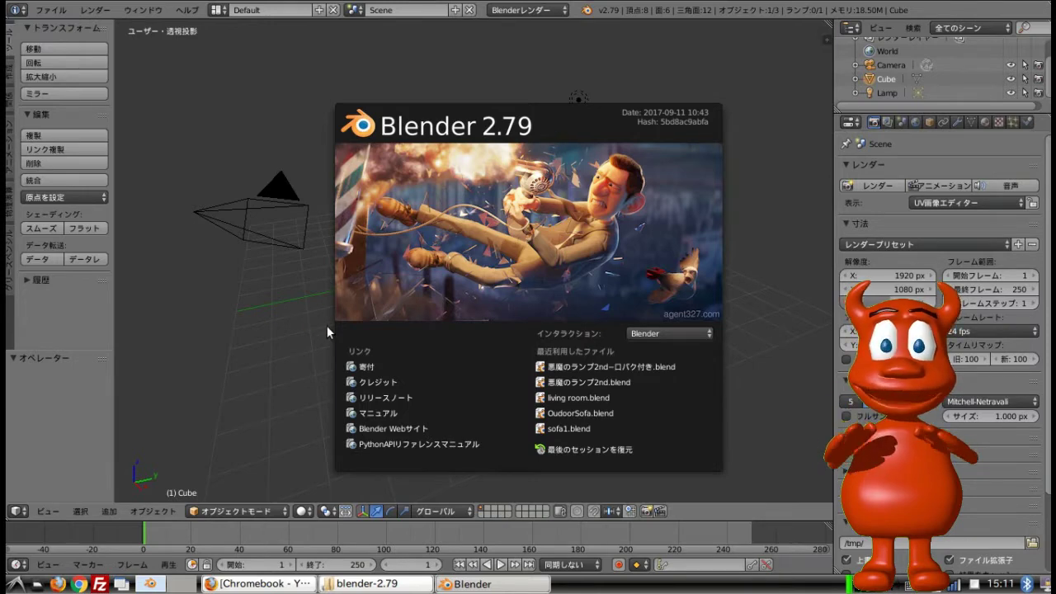
# - Close the Blender 2.79 splash screen to reveal the default scene with the cube
pyautogui.click(312, 282)
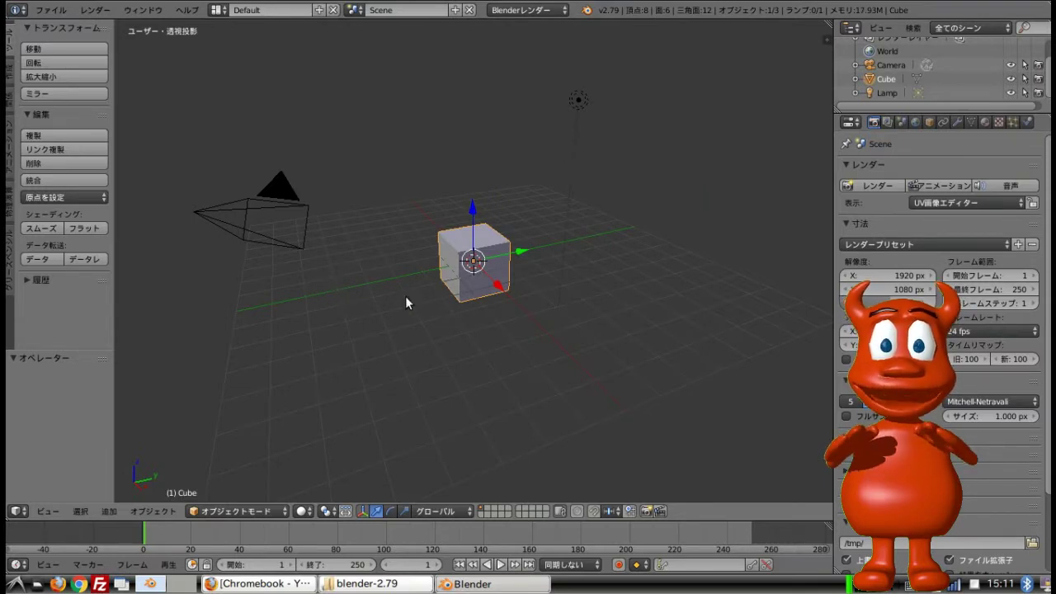
# - Delete the default cube and bring up the User Preferences window with Ctrl+Alt+U
pyautogui.press('x')
pyautogui.click(468, 295)
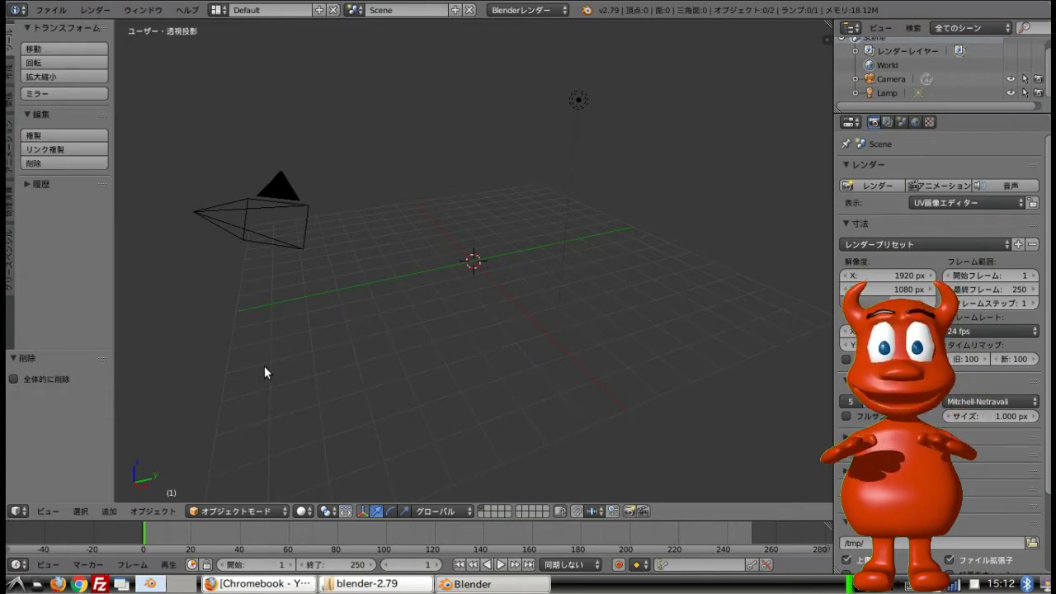
pyautogui.hotkey('ctrl', 'alt', 'u')
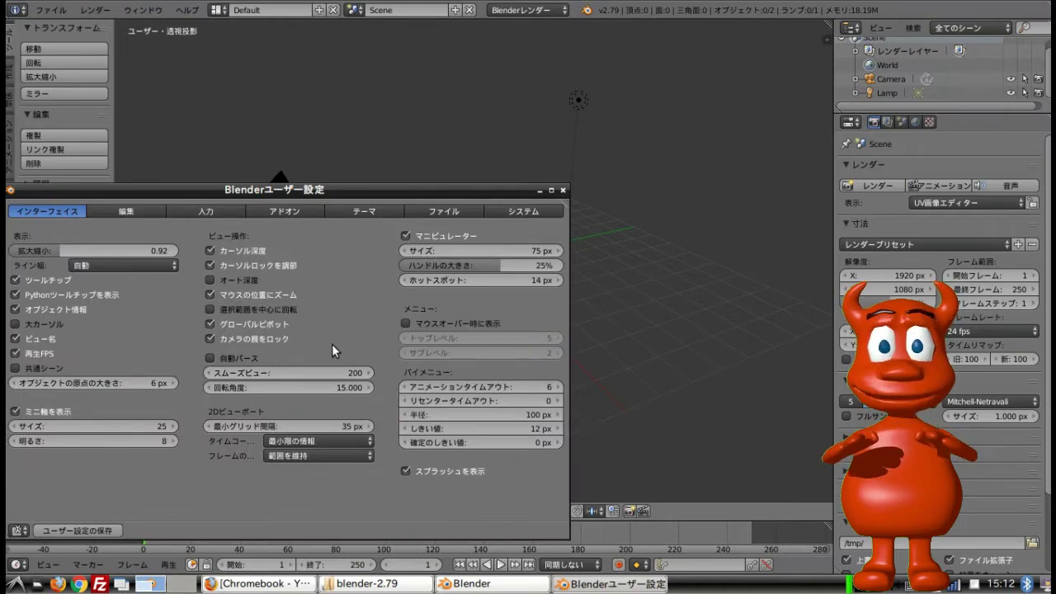
# - Search the add-ons for 'tree', enable Add Curve: Sapling Tree Gen, and close preferences
pyautogui.click(287, 211)
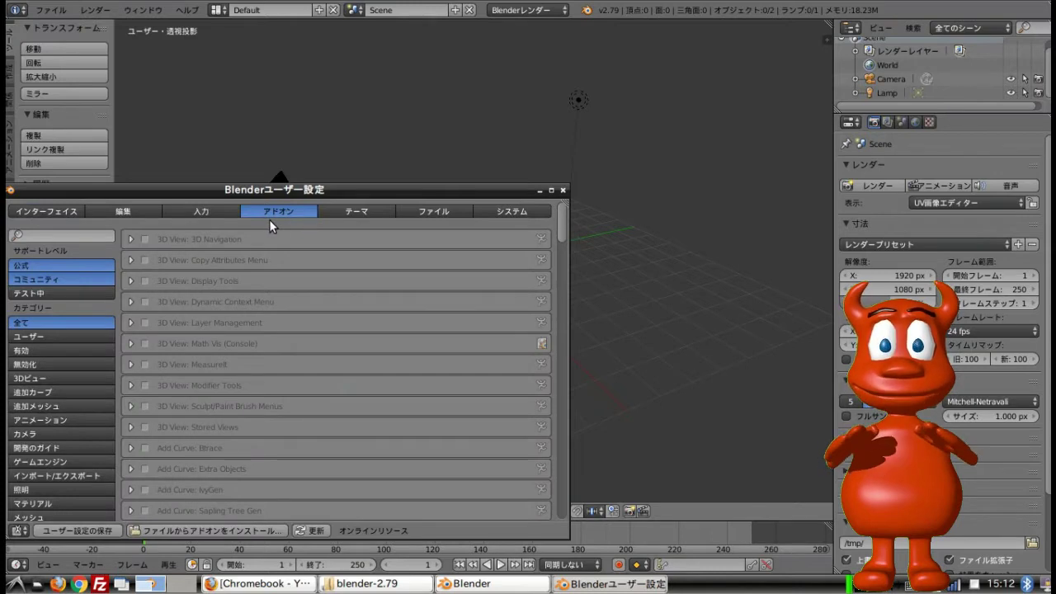
pyautogui.click(73, 236)
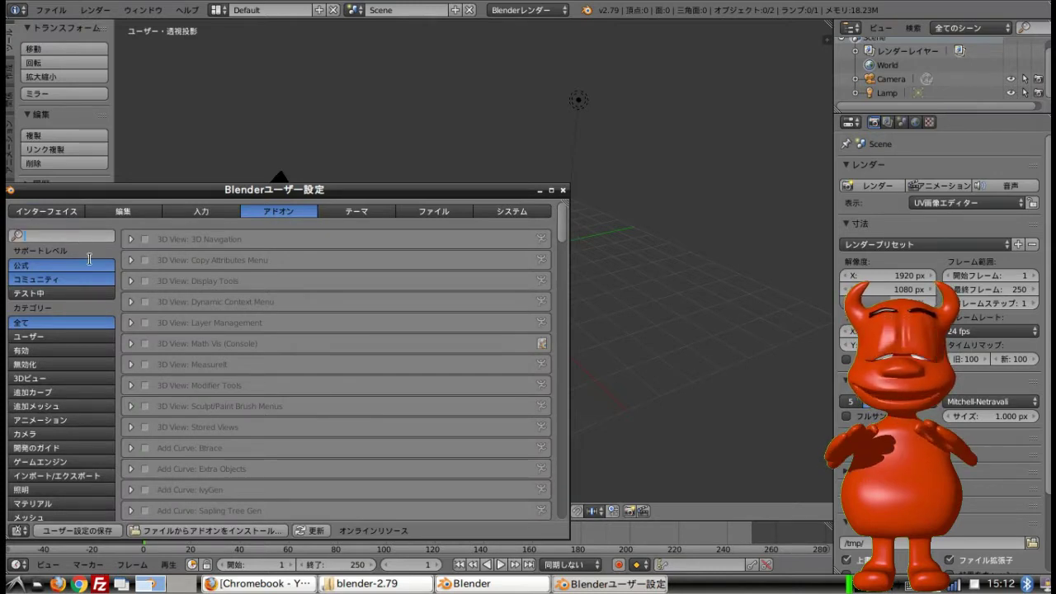
pyautogui.write('tree')
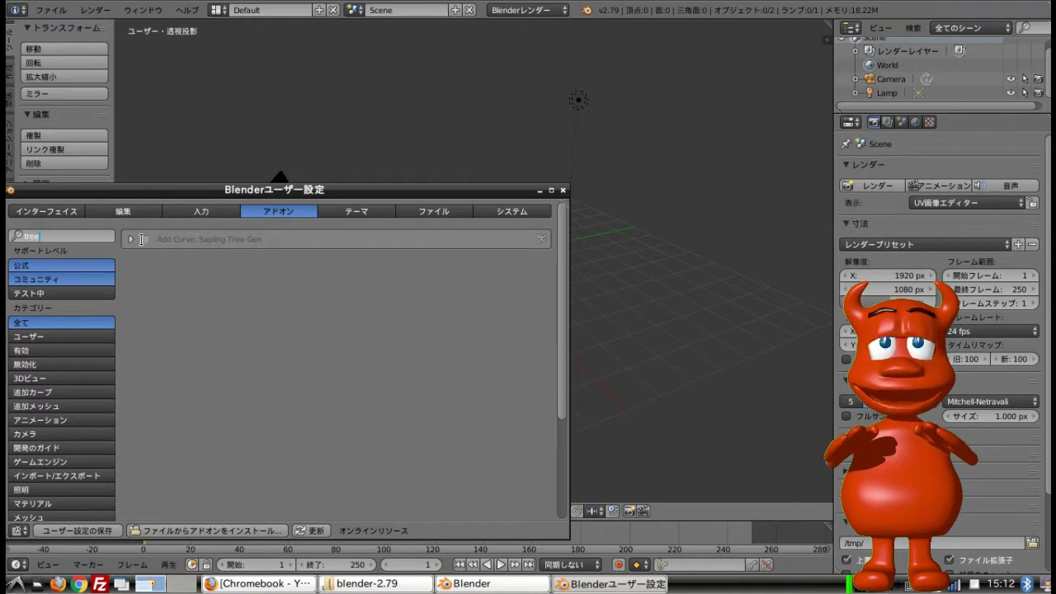
pyautogui.click(147, 241)
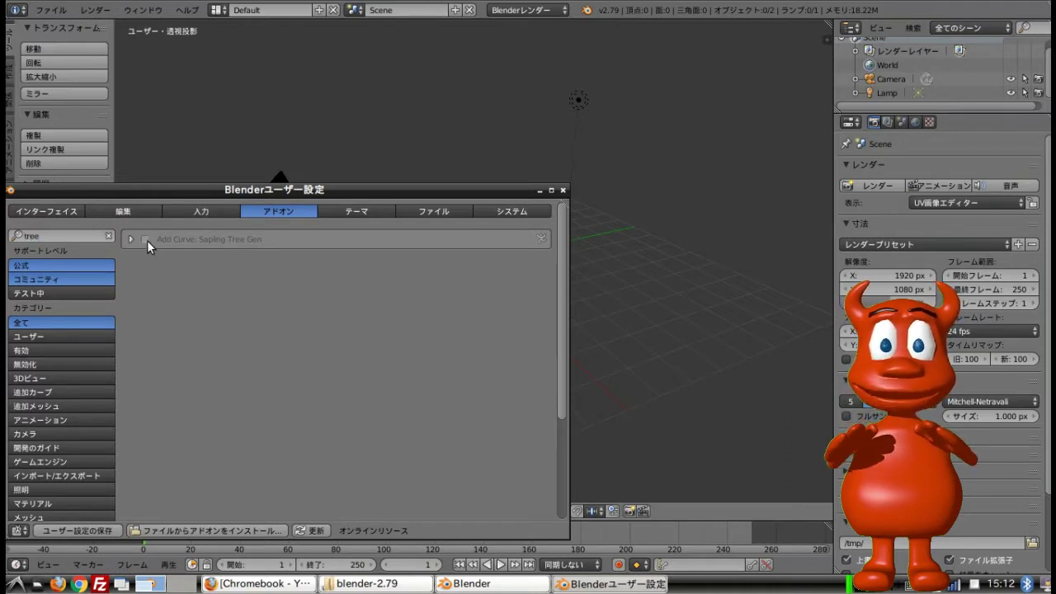
pyautogui.click(144, 240)
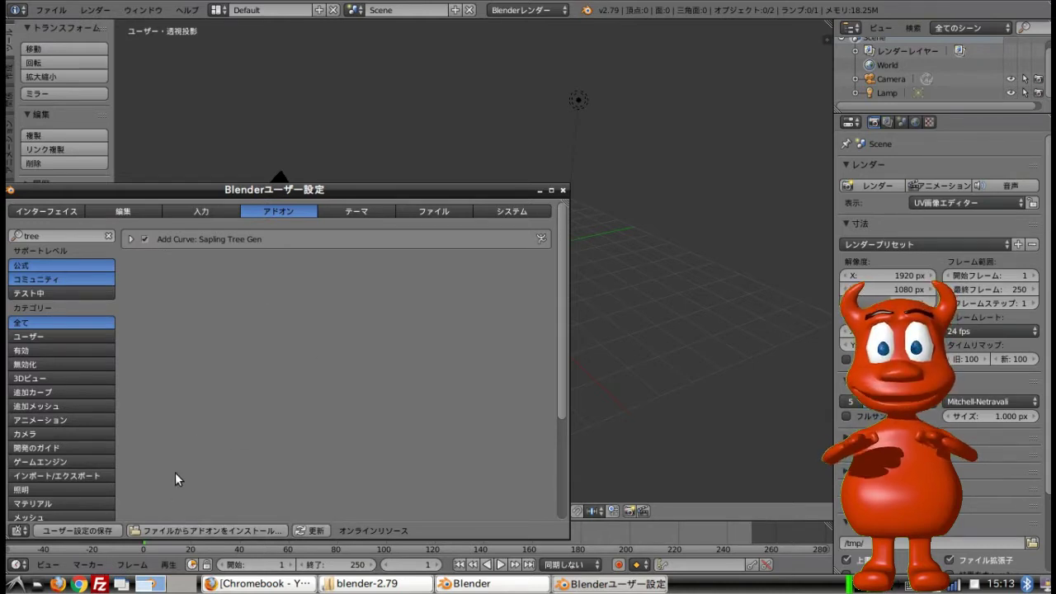
pyautogui.click(562, 190)
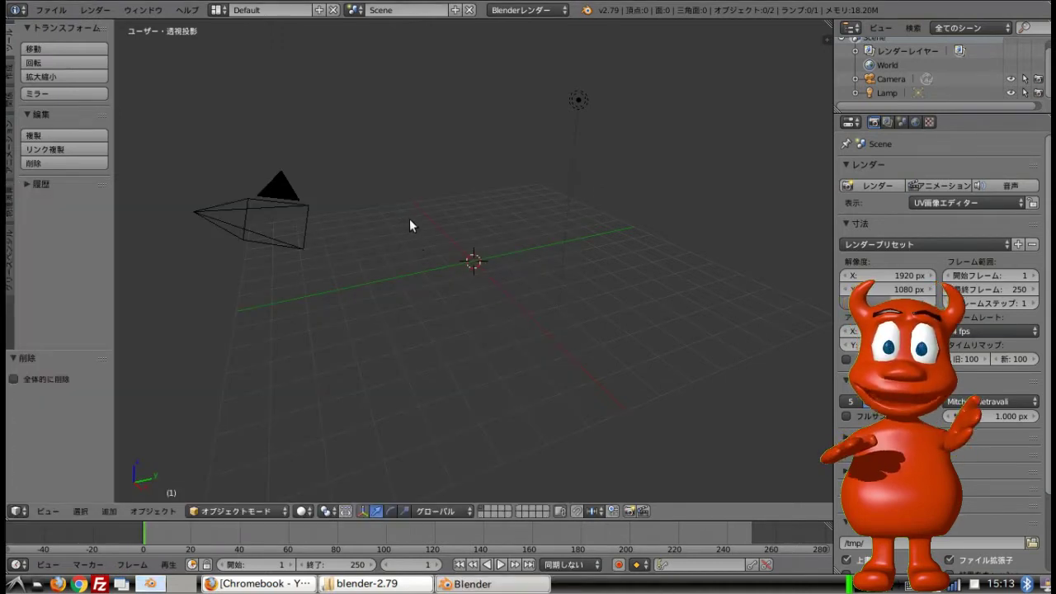
# - Add a Sapling Tree Gen tree from the Shift+A Curve menu
pyautogui.moveTo(410, 219); pyautogui.dragTo(481, 250, button='middle')
pyautogui.hotkey('shift', 'a')
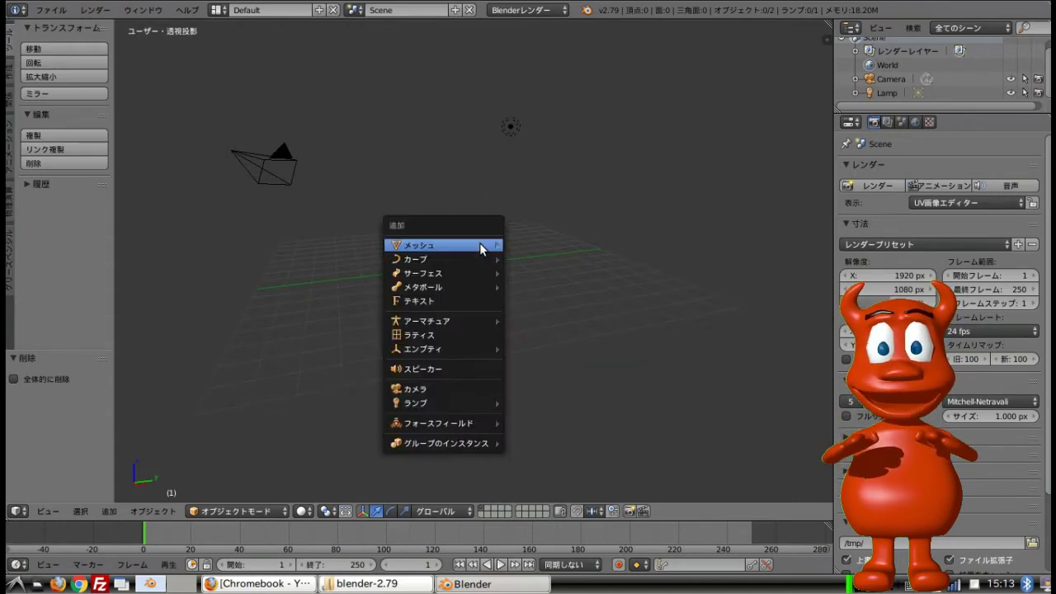
pyautogui.moveTo(479, 244)
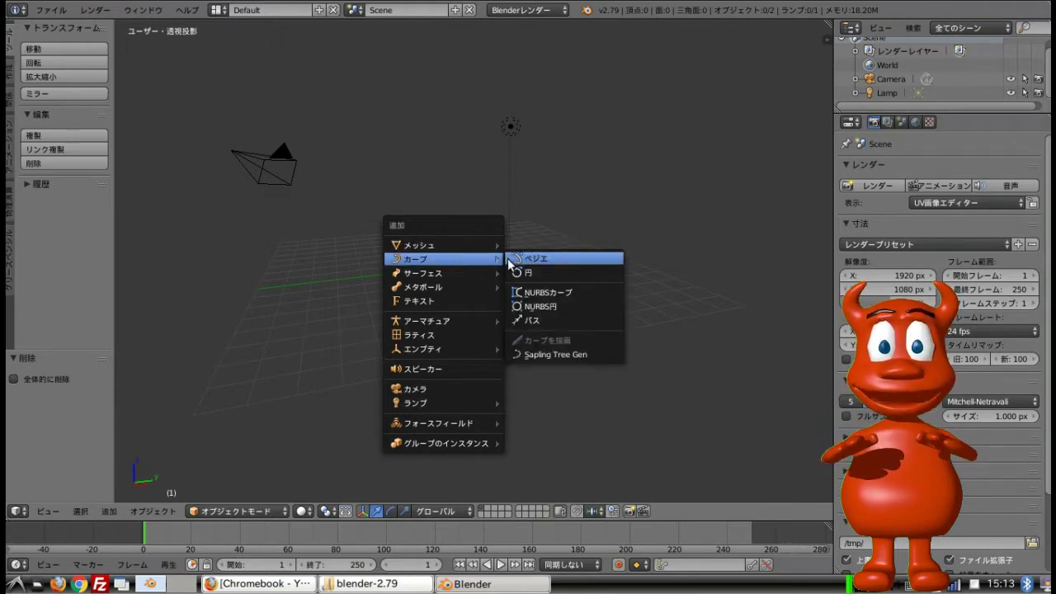
pyautogui.click(554, 354)
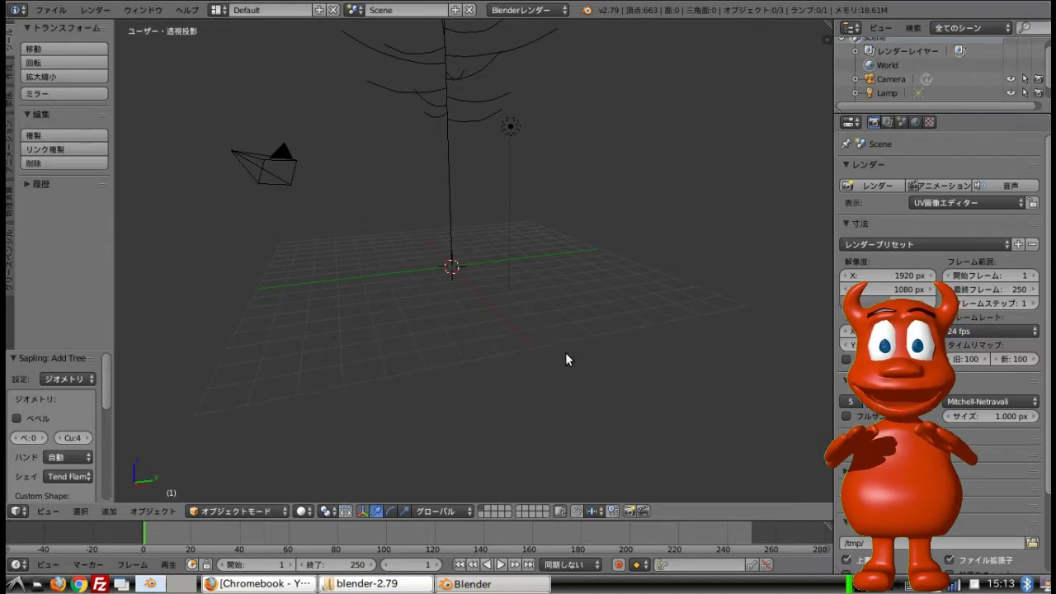
# - Select the newly generated Sapling tree curve with a right-click
pyautogui.moveTo(451, 344); pyautogui.dragTo(564, 257, button='middle')
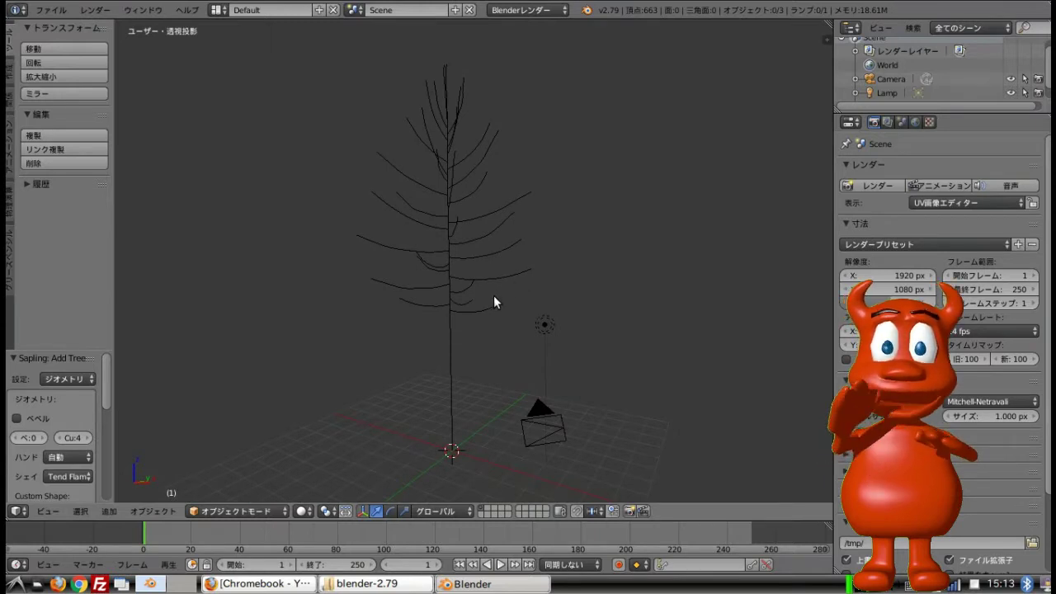
pyautogui.hotkey('shift', 'a')
pyautogui.moveTo(494, 295)
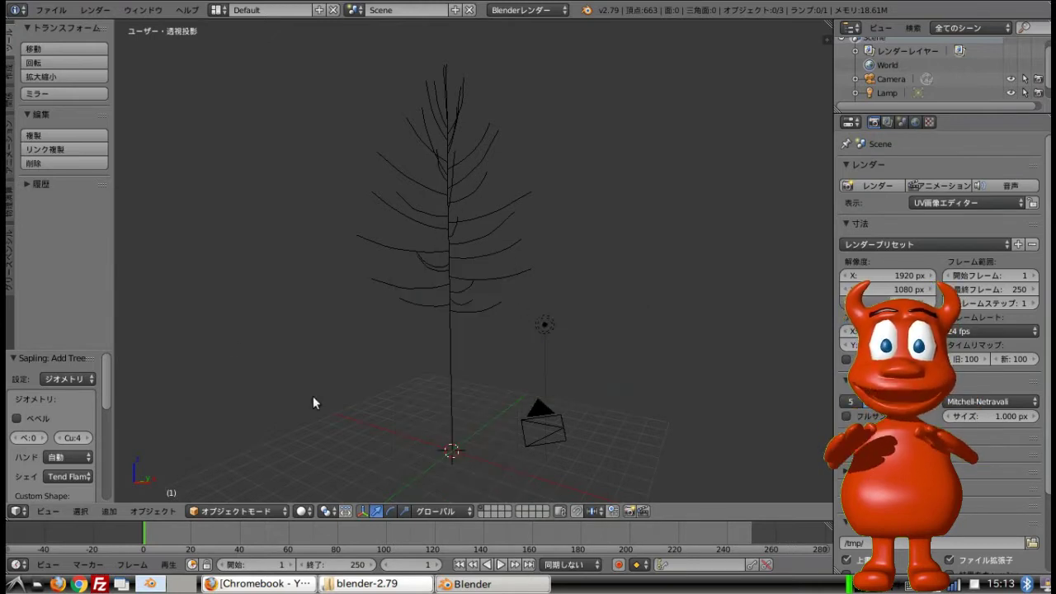
pyautogui.scroll(6, 484, 220)
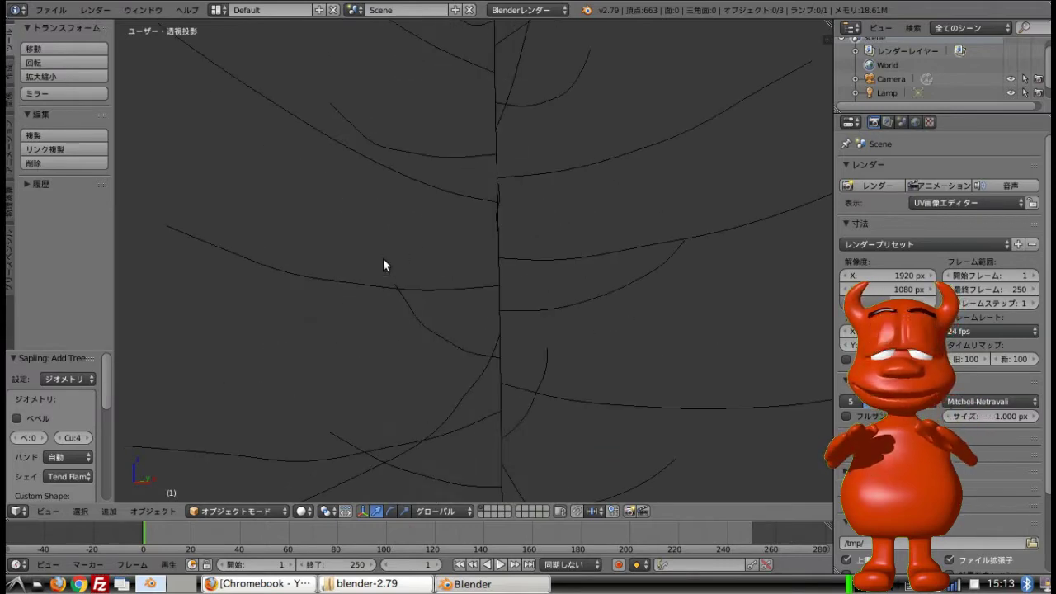
pyautogui.scroll(-2, 383, 259)
pyautogui.rightClick(448, 318)
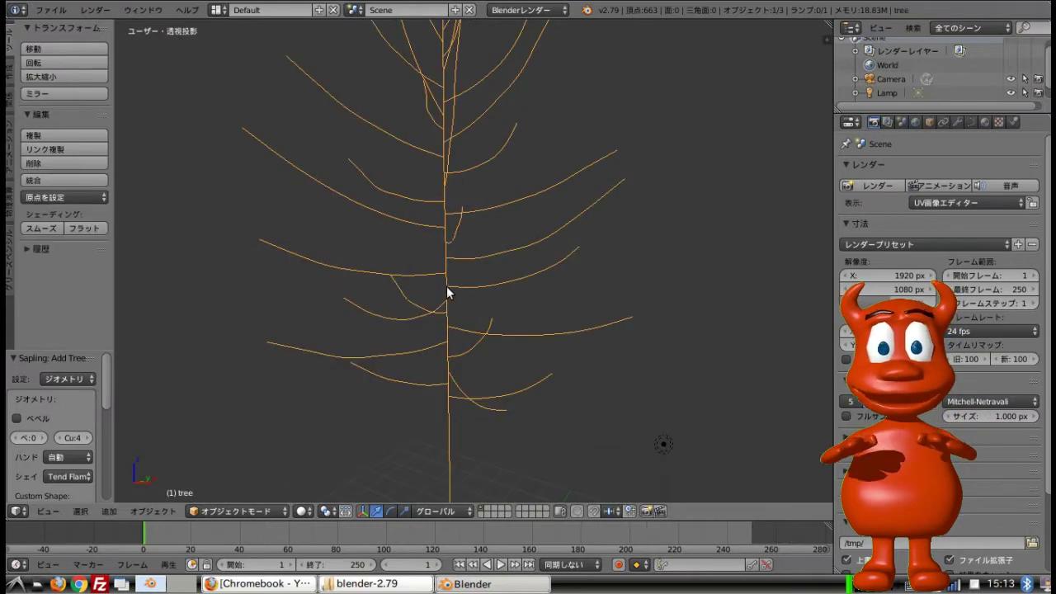
# - Orbit and zoom around the bare branching tree to view it from several sides
pyautogui.scroll(-4, 448, 293)
pyautogui.moveTo(450, 262); pyautogui.dragTo(620, 281, button='middle')
pyautogui.scroll(3, 429, 248)
pyautogui.scroll(2, 445, 242)
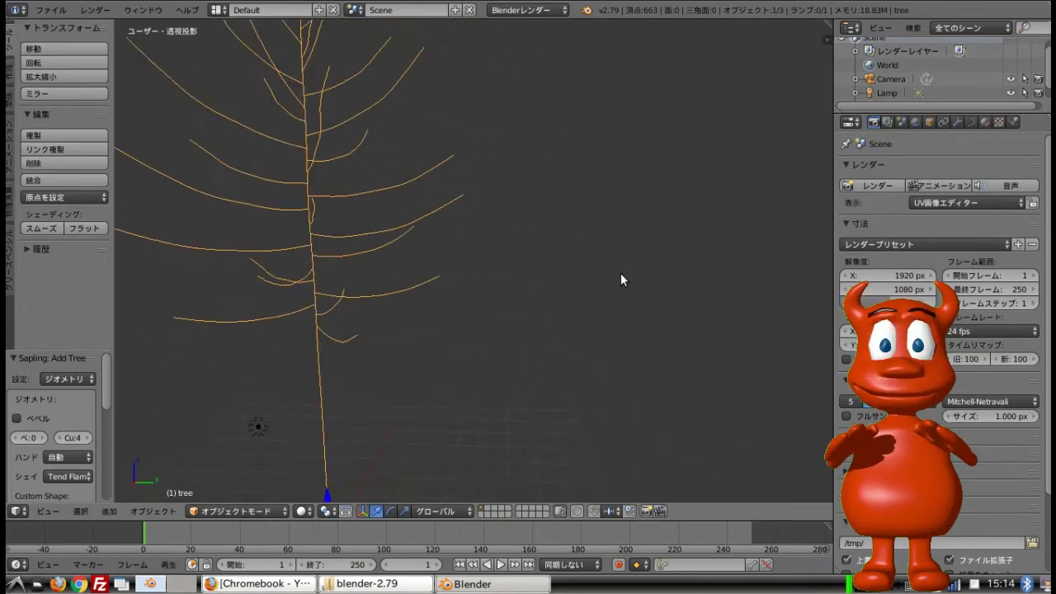
pyautogui.scroll(-4, 627, 272)
pyautogui.moveTo(422, 284); pyautogui.dragTo(599, 255, button='middle')
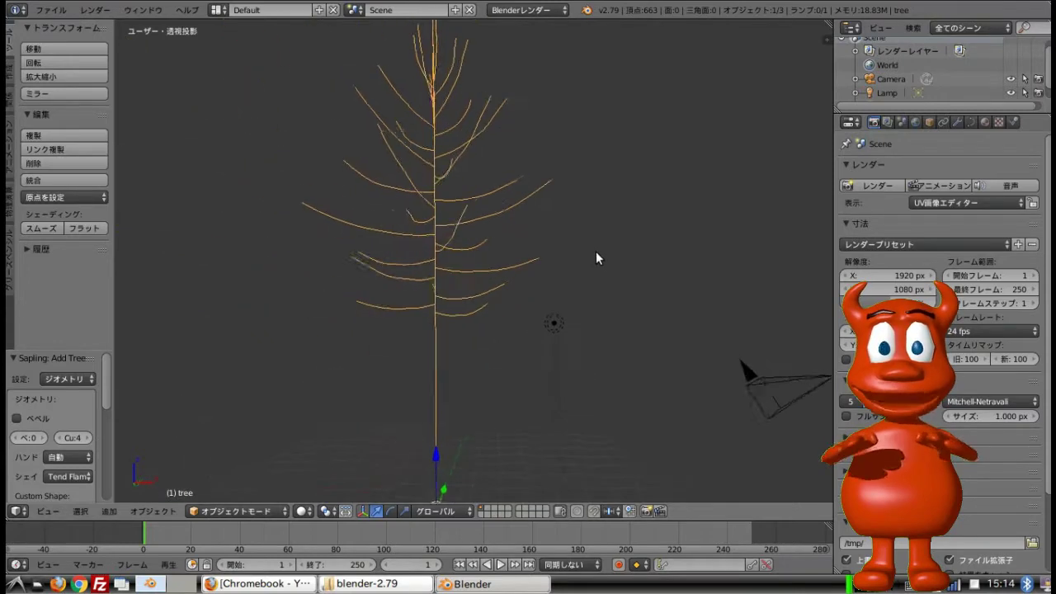
pyautogui.scroll(2, 599, 252)
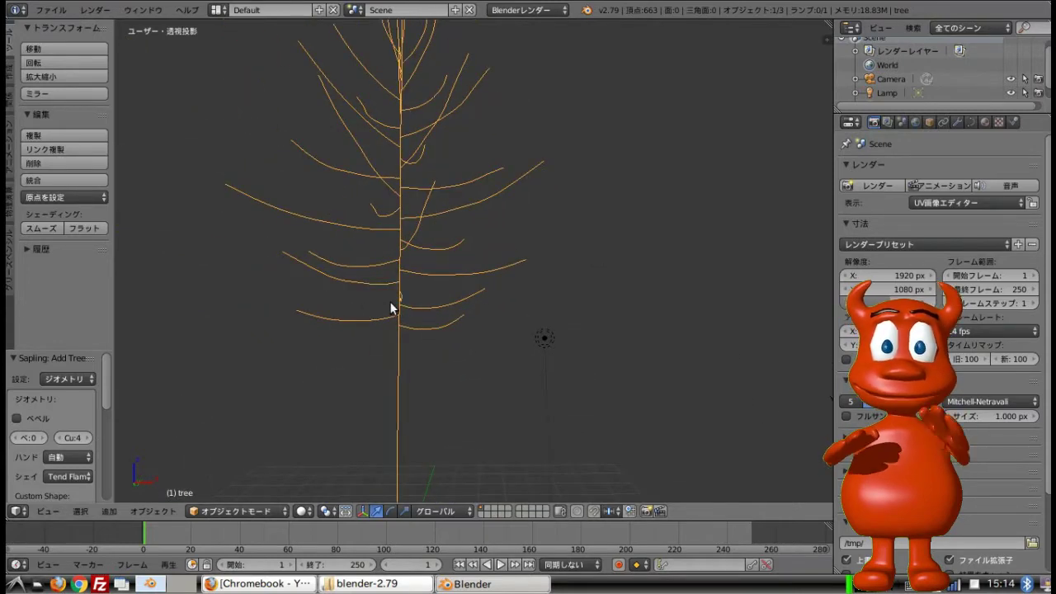
pyautogui.scroll(-3, 387, 303)
pyautogui.scroll(3, 391, 302)
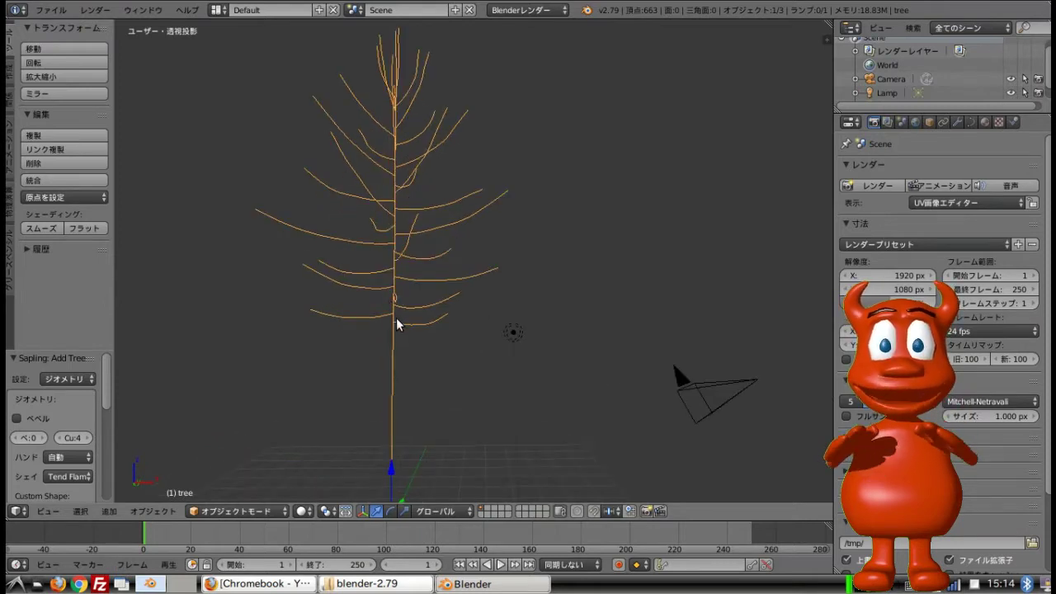
pyautogui.scroll(-2, 399, 317)
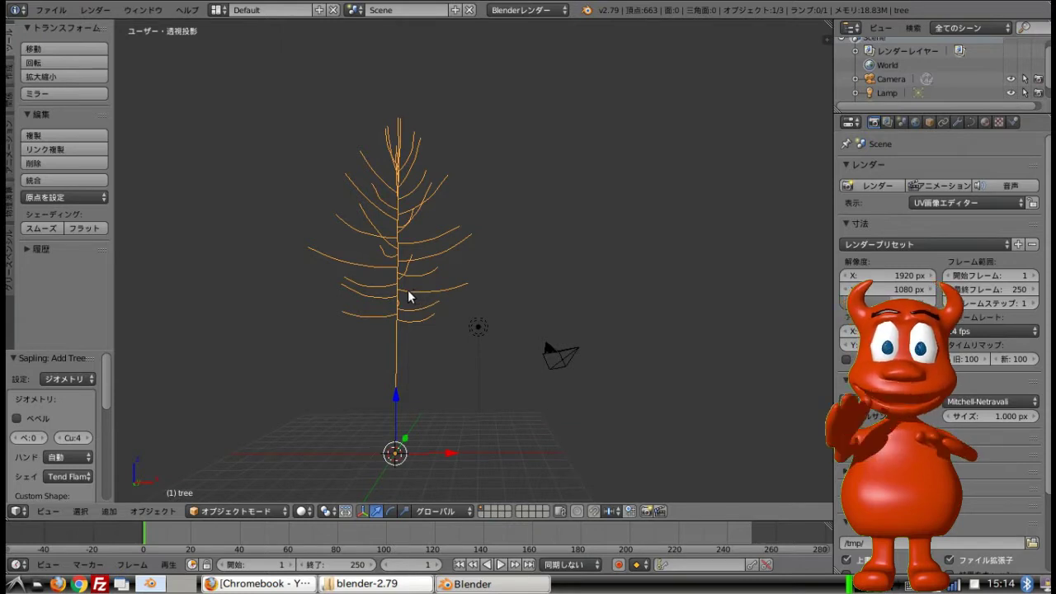
pyautogui.moveTo(405, 277); pyautogui.dragTo(430, 236, button='middle')
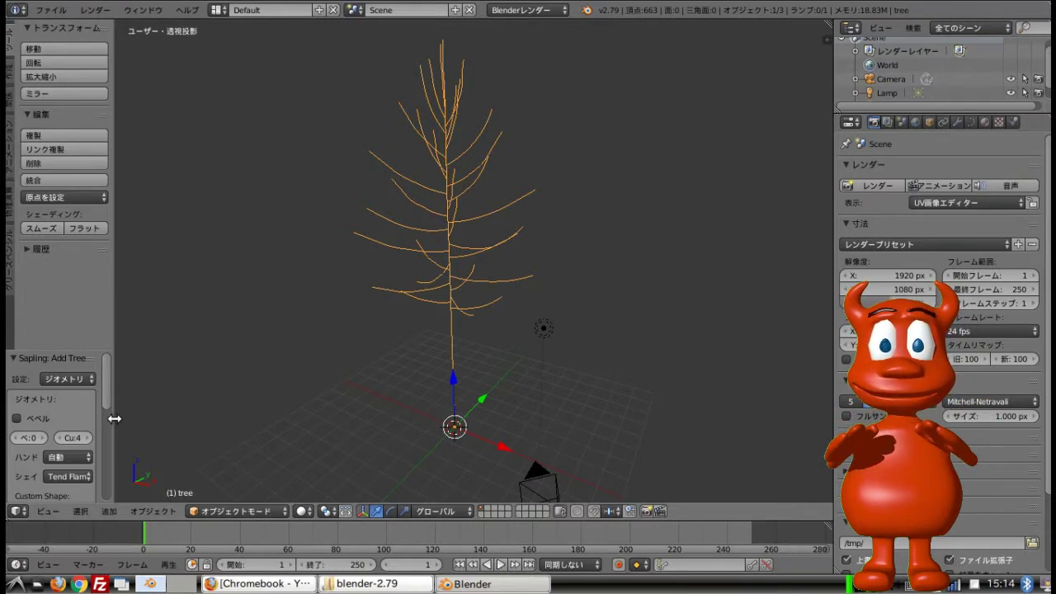
# - Widen the tool shelf and enlarge the Add Tree panel, keeping the Geometry settings category
pyautogui.moveTo(114, 418); pyautogui.dragTo(248, 417)
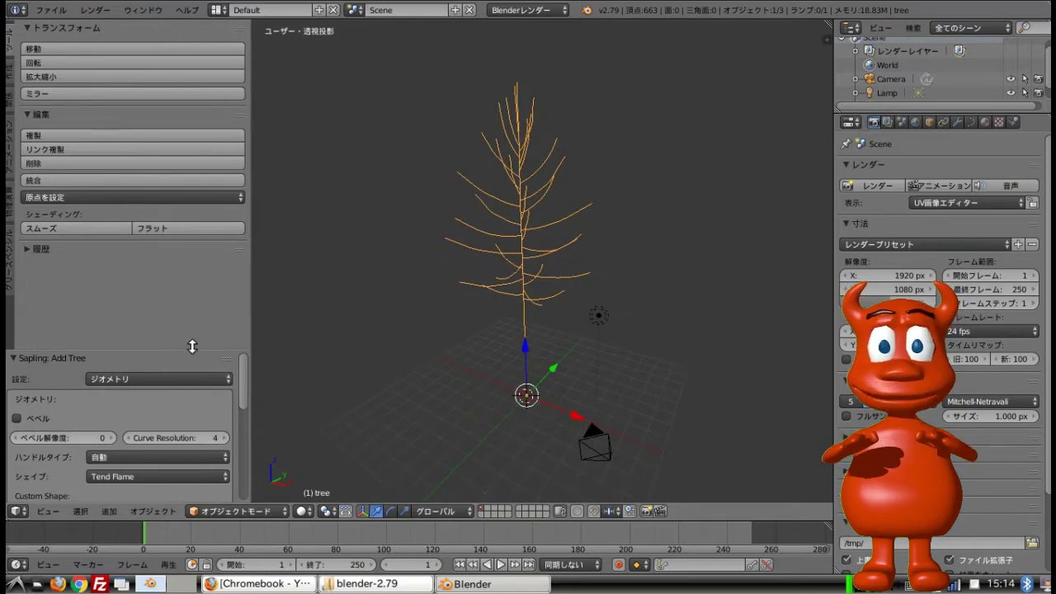
pyautogui.moveTo(188, 340); pyautogui.dragTo(185, 167)
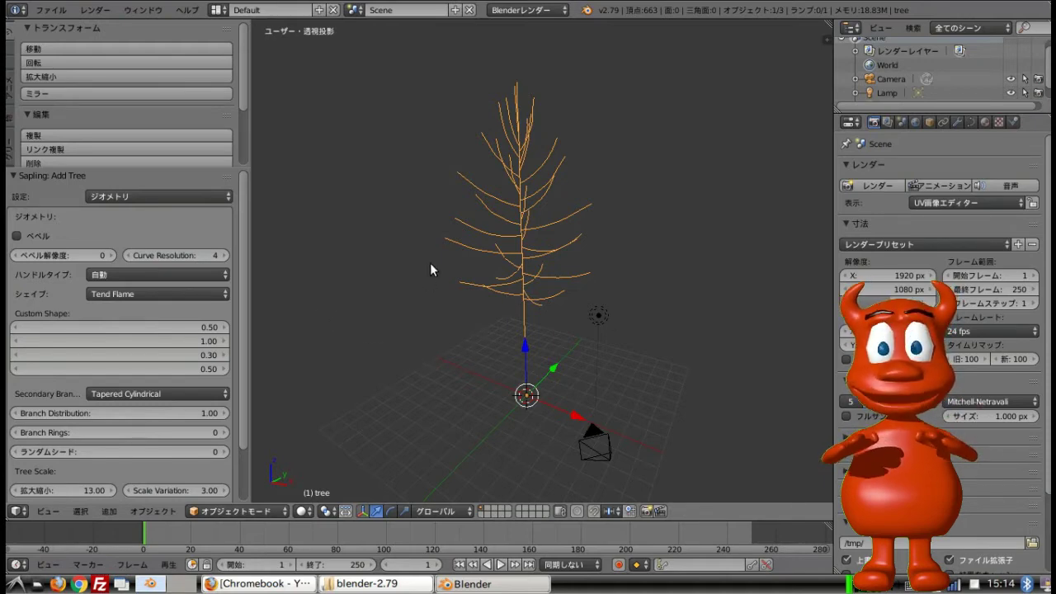
pyautogui.moveTo(474, 300); pyautogui.dragTo(575, 264, button='middle')
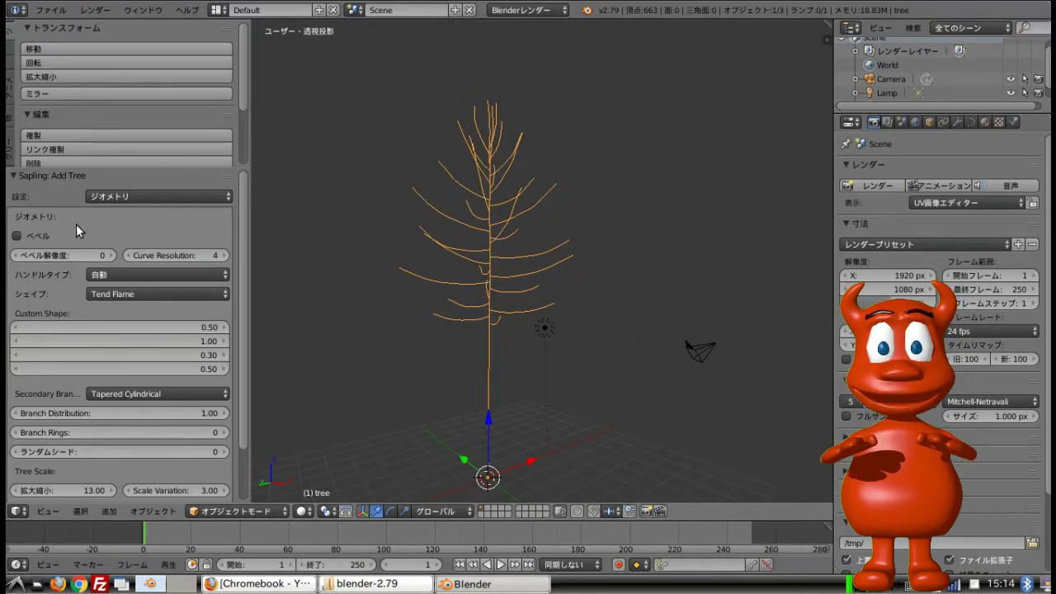
pyautogui.click(109, 197)
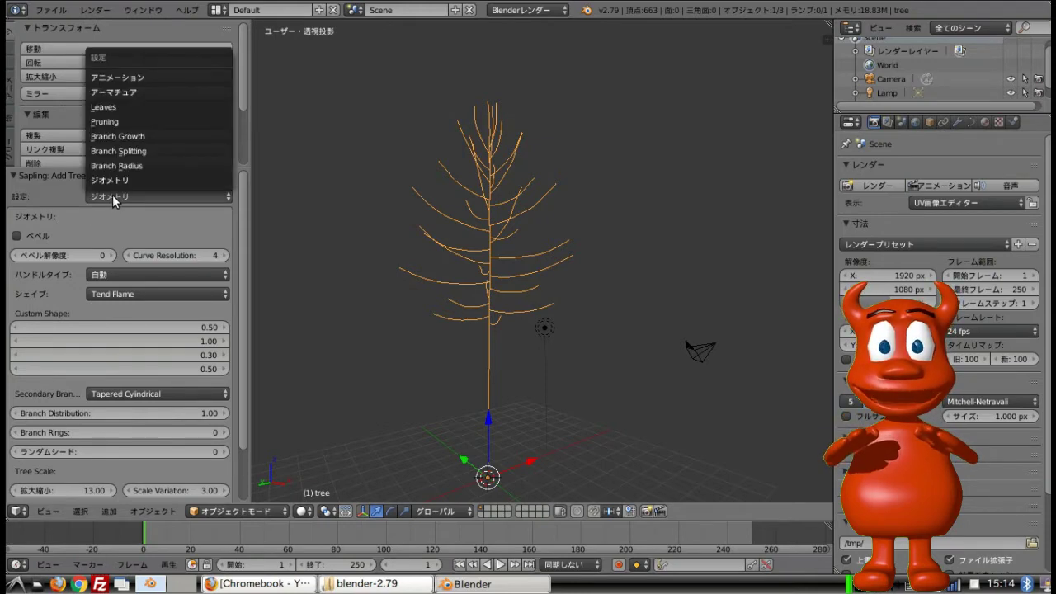
pyautogui.click(115, 183)
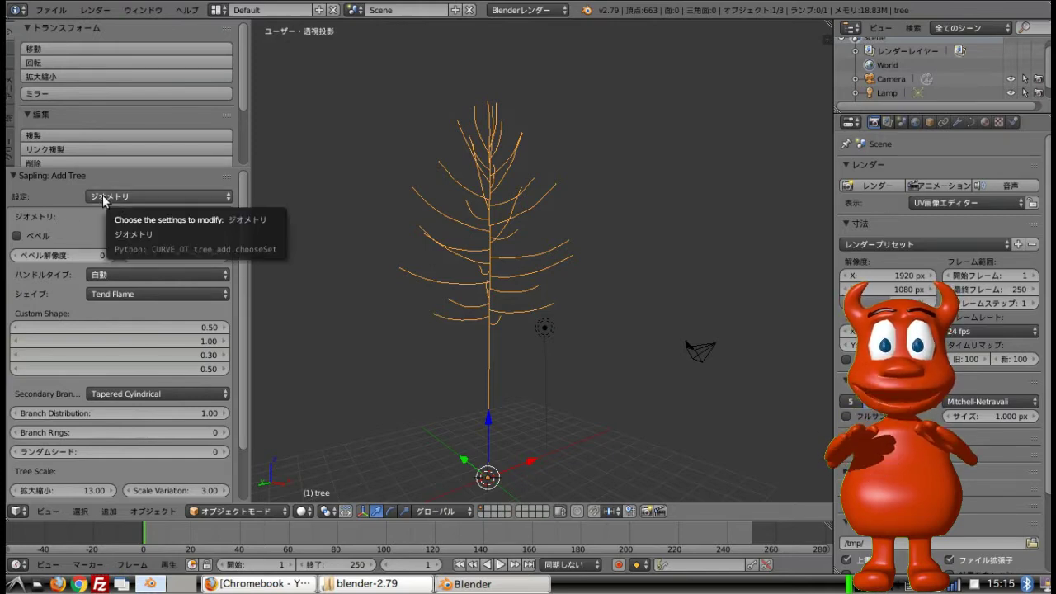
# - Turn on Bevel so the trunk and branches get solid, tapered thickness
pyautogui.click(40, 236)
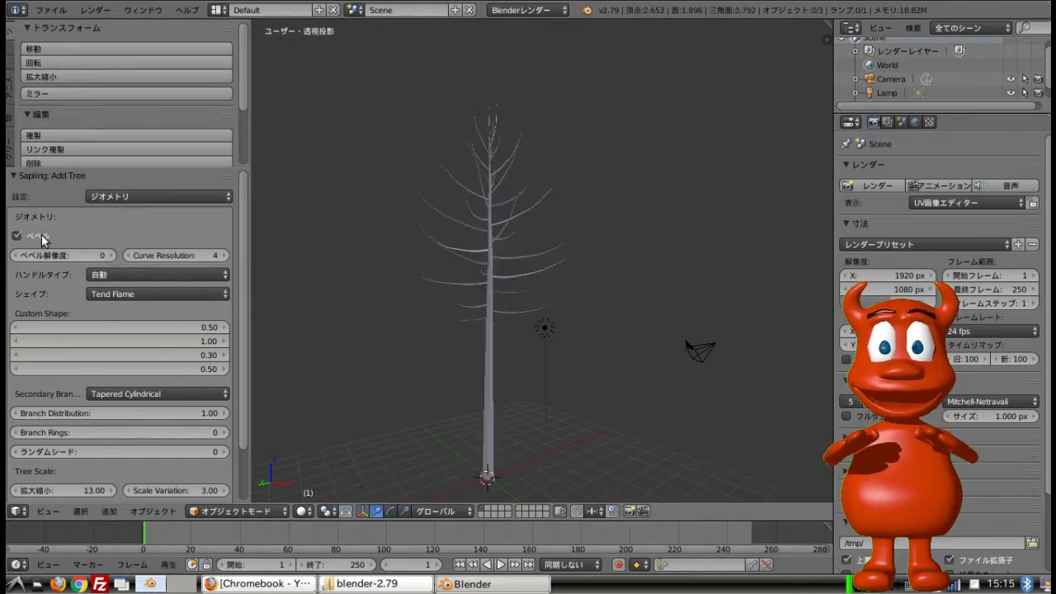
pyautogui.moveTo(513, 354); pyautogui.dragTo(554, 336, button='middle')
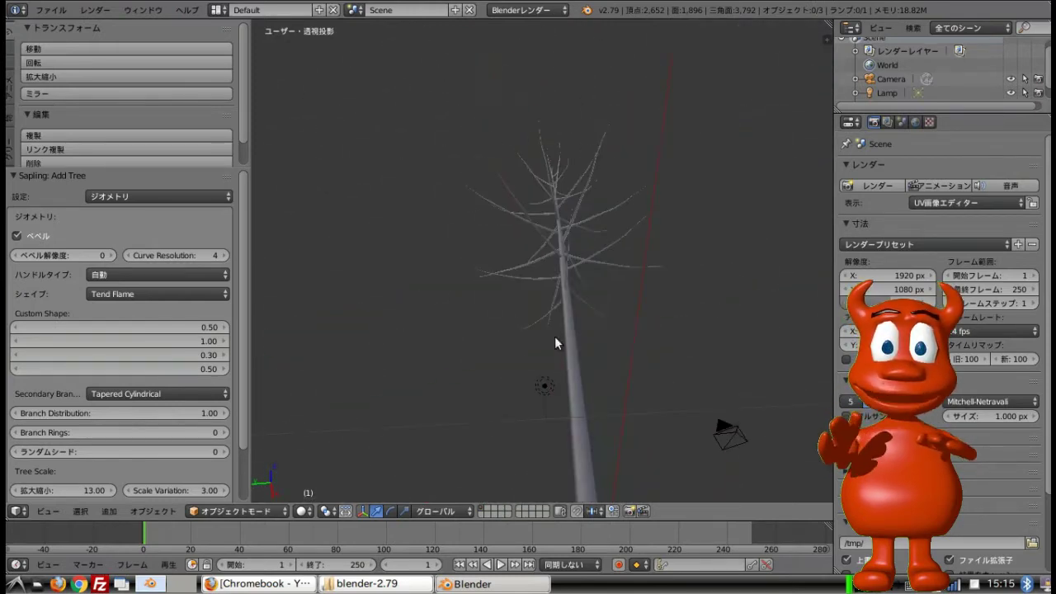
pyautogui.moveTo(656, 244); pyautogui.dragTo(552, 295, button='middle')
pyautogui.moveTo(566, 349); pyautogui.dragTo(608, 363, button='middle')
pyautogui.scroll(3, 552, 280)
pyautogui.scroll(-3, 568, 313)
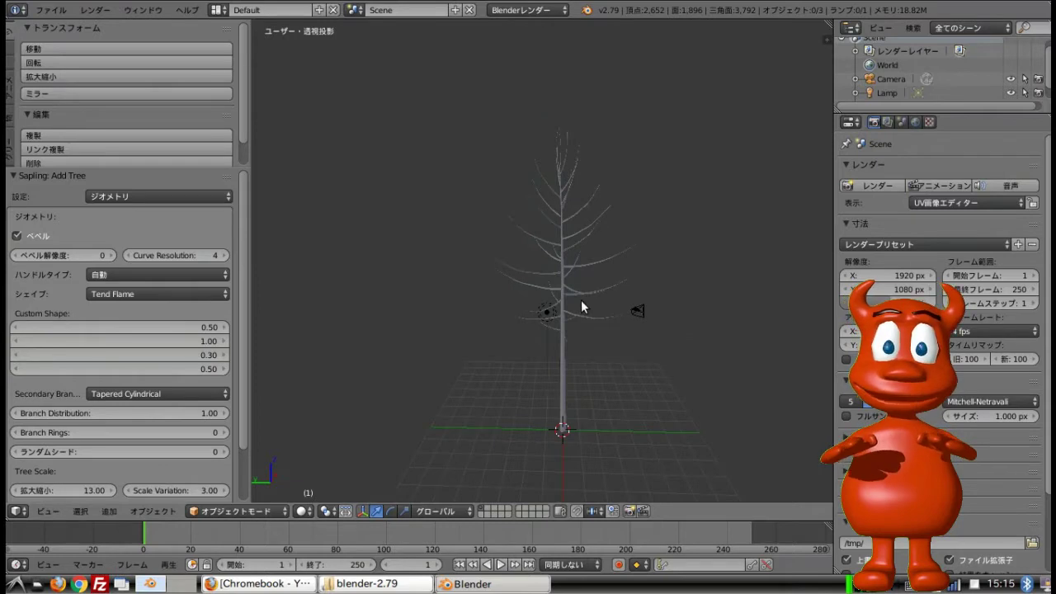
# - Orbit around the beveled tree, looking down from above and up under the trunk
pyautogui.moveTo(569, 294); pyautogui.dragTo(527, 285, button='middle')
pyautogui.scroll(2, 525, 282)
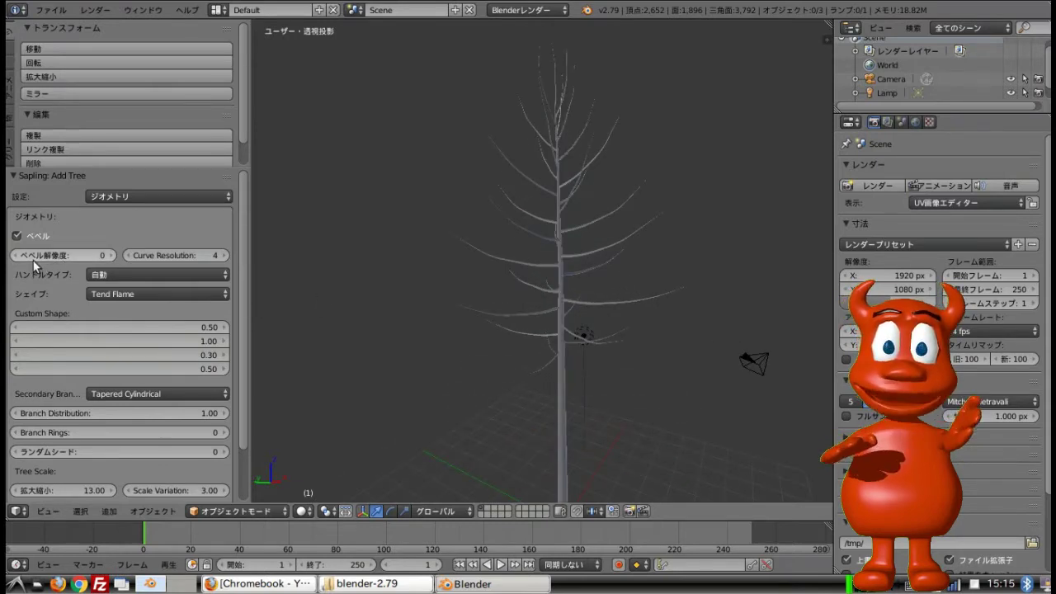
pyautogui.moveTo(820, 397); pyautogui.dragTo(807, 230, button='middle')
pyautogui.moveTo(602, 270); pyautogui.dragTo(603, 272, button='middle')
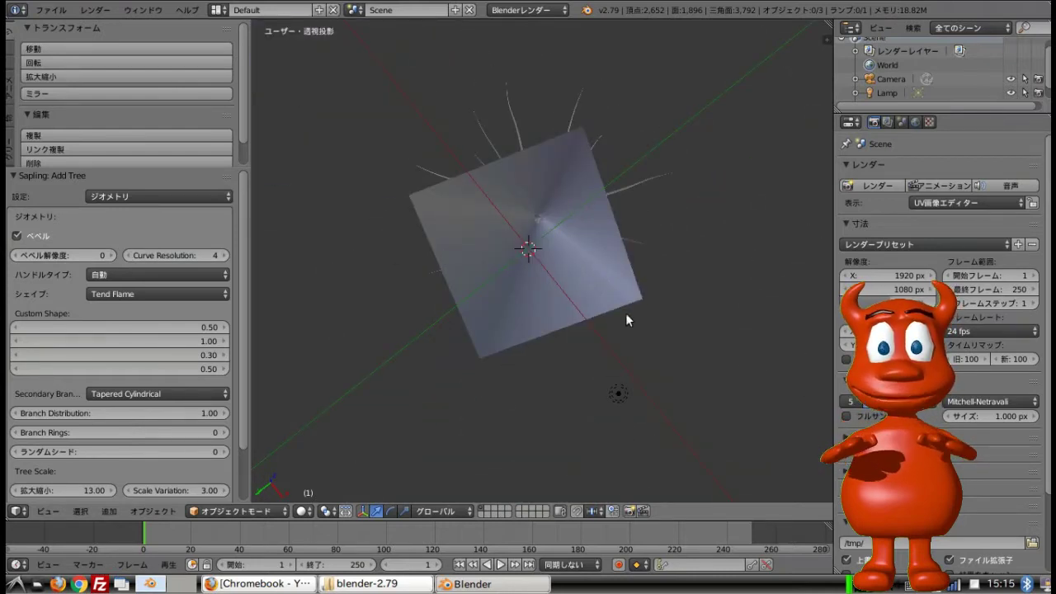
pyautogui.moveTo(625, 312); pyautogui.dragTo(584, 356, button='middle')
pyautogui.scroll(2, 594, 437)
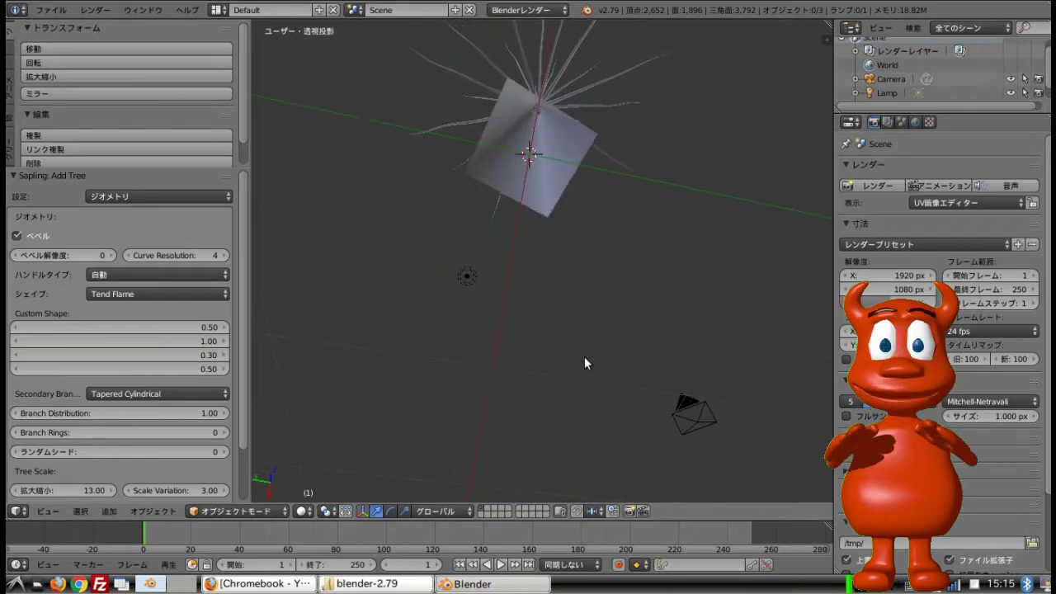
pyautogui.moveTo(493, 177); pyautogui.dragTo(613, 132, button='middle')
pyautogui.scroll(5, 512, 132)
pyautogui.scroll(-5, 497, 137)
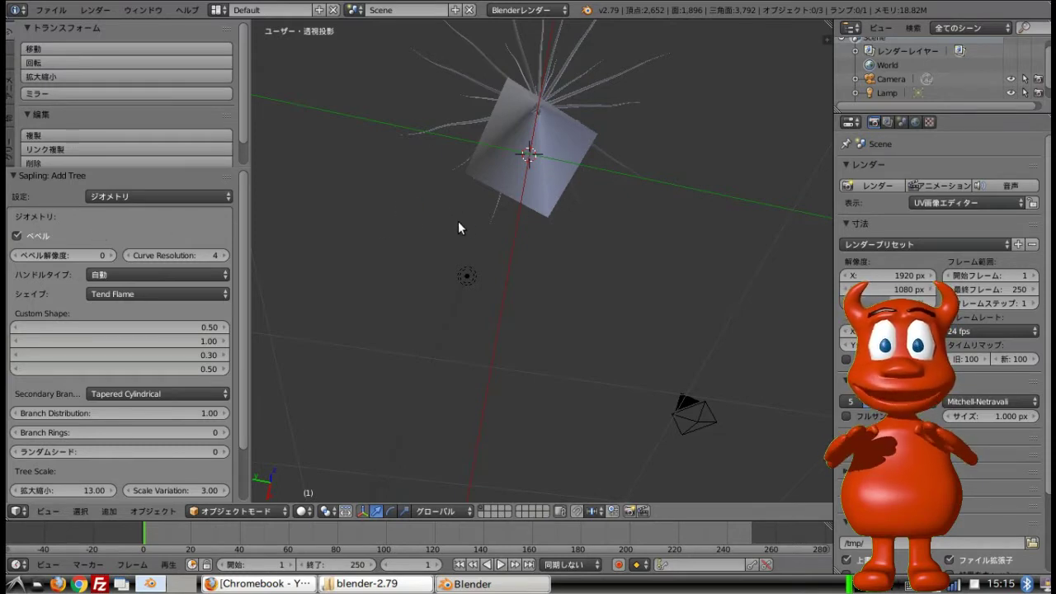
# - Set the bevel resolution to 2 and check the trunk from below
pyautogui.click(106, 255)
pyautogui.write('4')
pyautogui.press('Return')
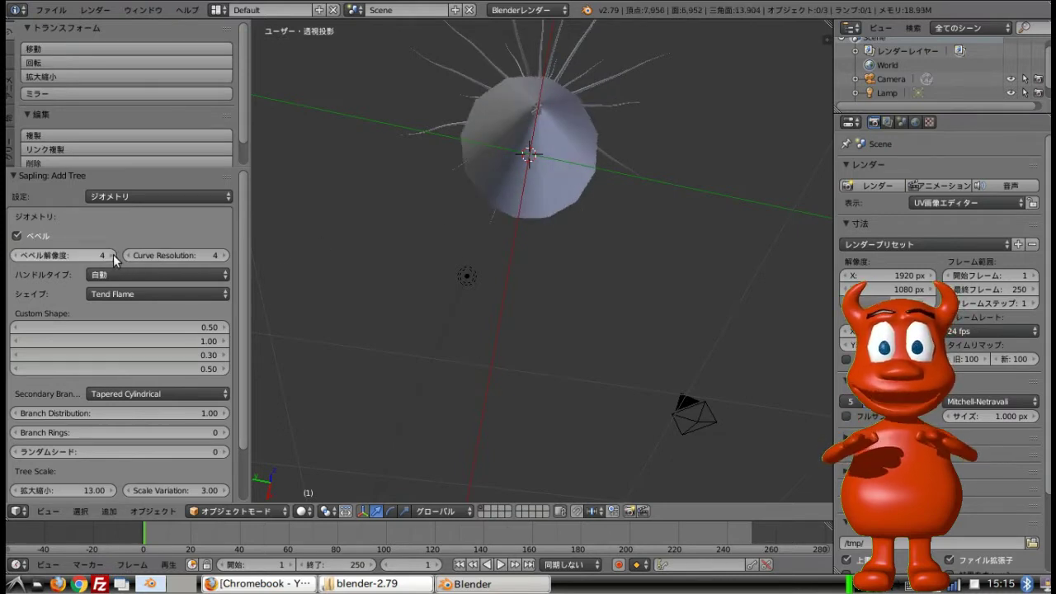
pyautogui.click(112, 255)
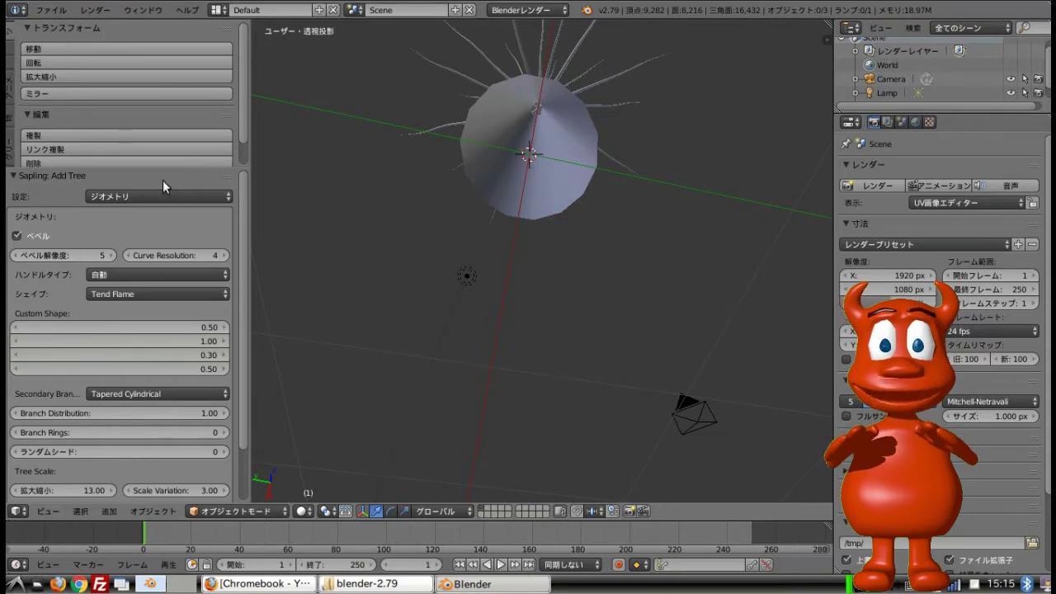
pyautogui.moveTo(31, 257); pyautogui.dragTo(18, 258)
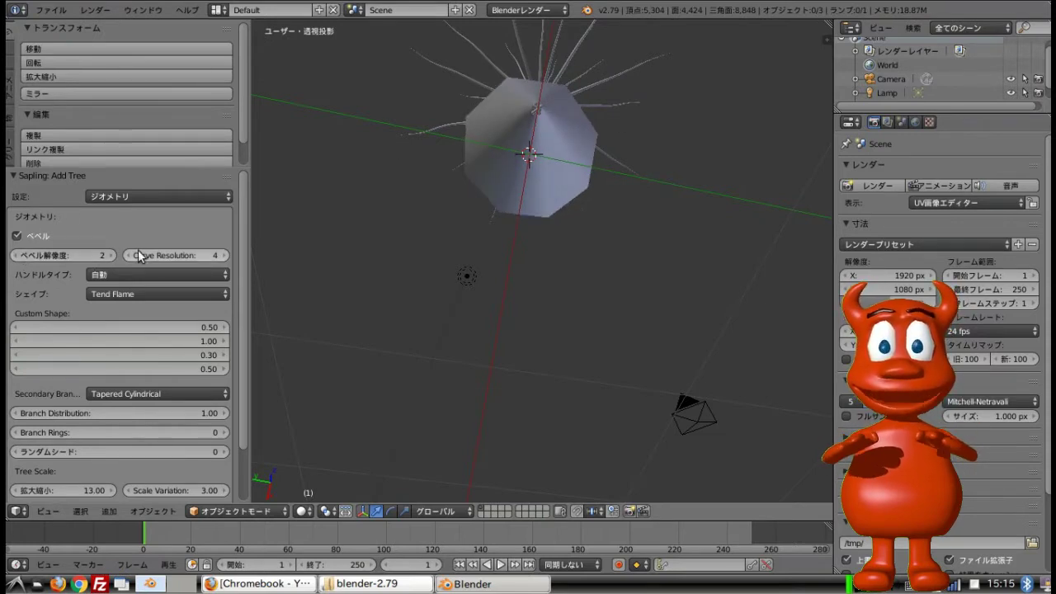
pyautogui.moveTo(387, 247); pyautogui.dragTo(468, 244, button='middle')
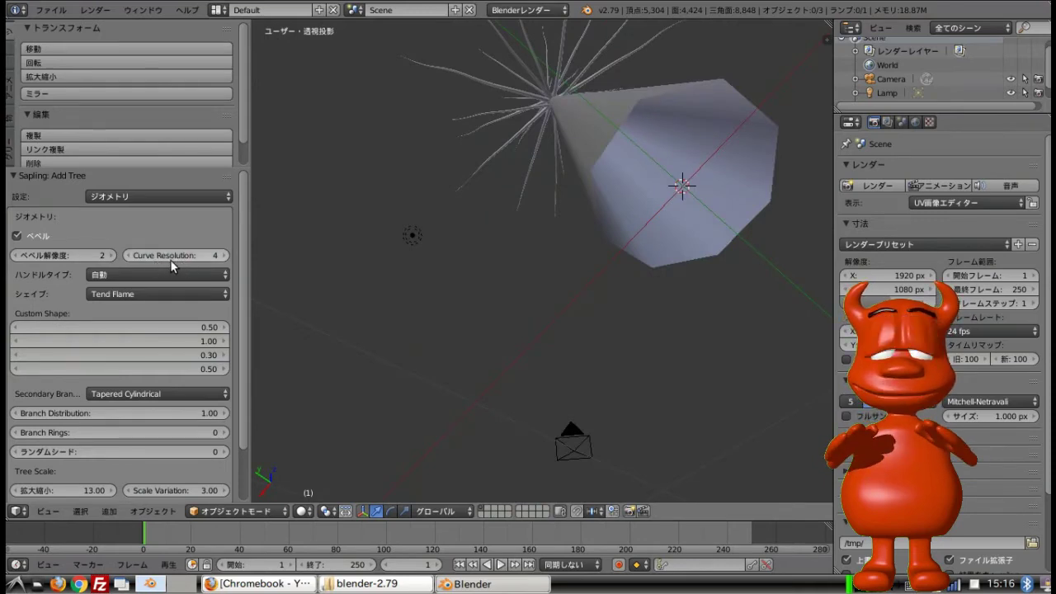
pyautogui.moveTo(264, 255); pyautogui.dragTo(272, 322, button='middle')
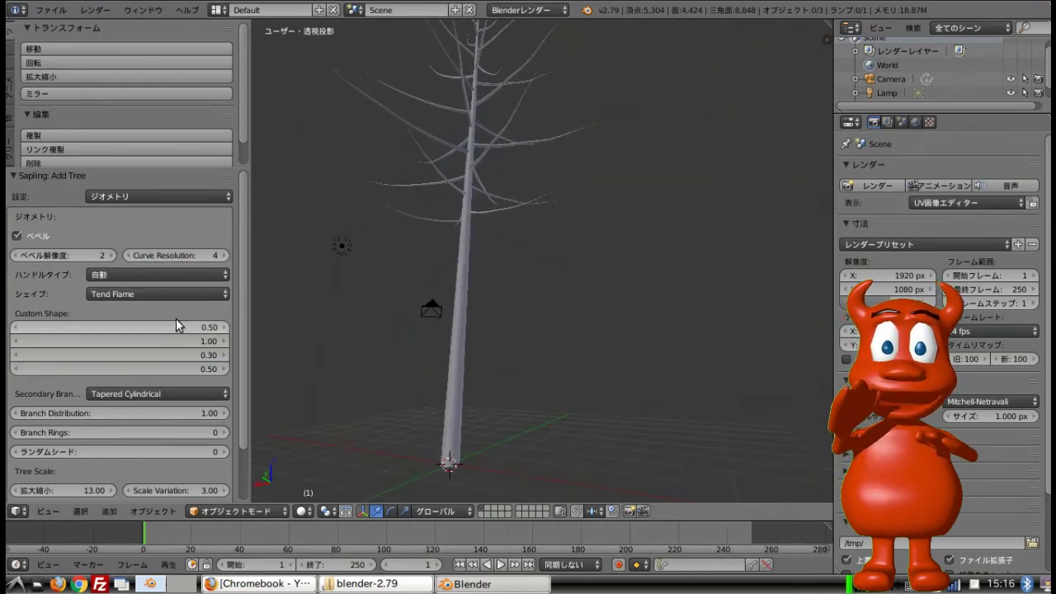
# - Set the curve resolution to 3 and orbit and zoom to check the branches
pyautogui.moveTo(173, 254)
pyautogui.mouseDown()
pyautogui.moveTo(289, 255)
pyautogui.moveTo(165, 261)
pyautogui.mouseUp()
pyautogui.moveTo(347, 288); pyautogui.dragTo(444, 329, button='middle')
pyautogui.scroll(5, 481, 337)
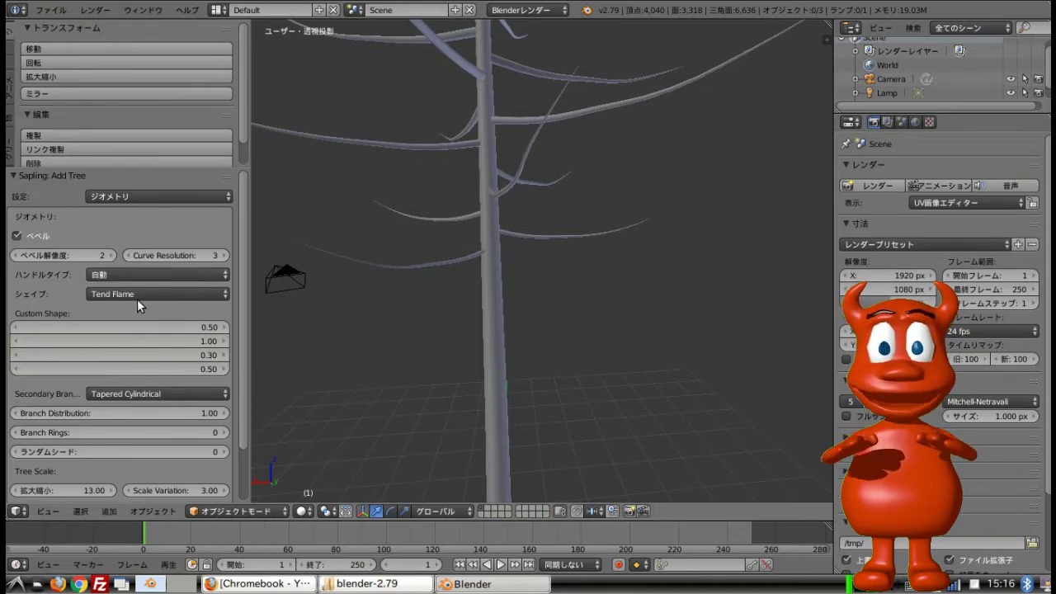
pyautogui.scroll(-2, 134, 298)
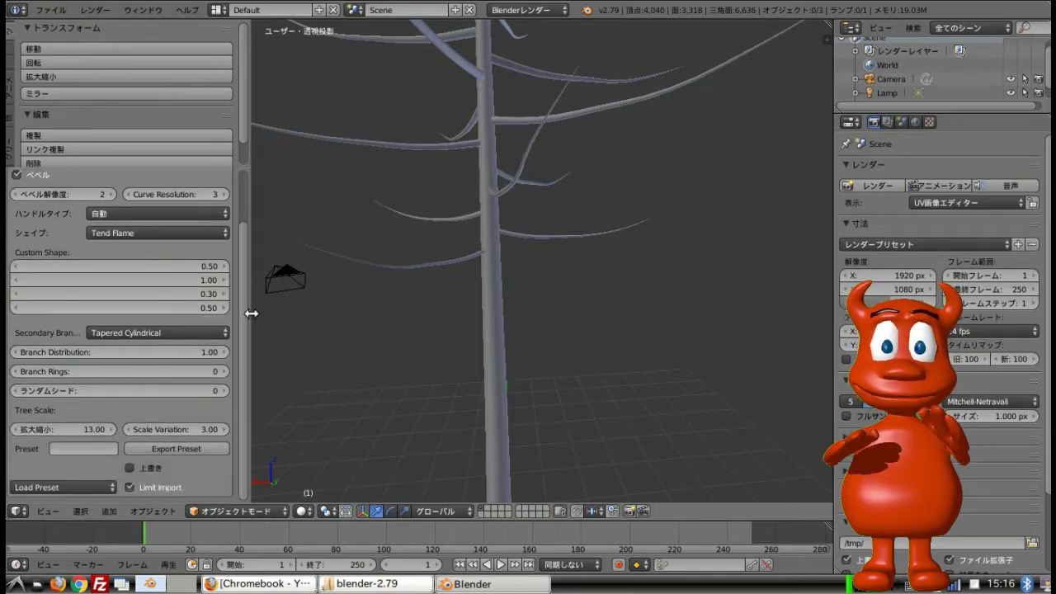
pyautogui.scroll(-5, 367, 326)
pyautogui.scroll(2, 391, 280)
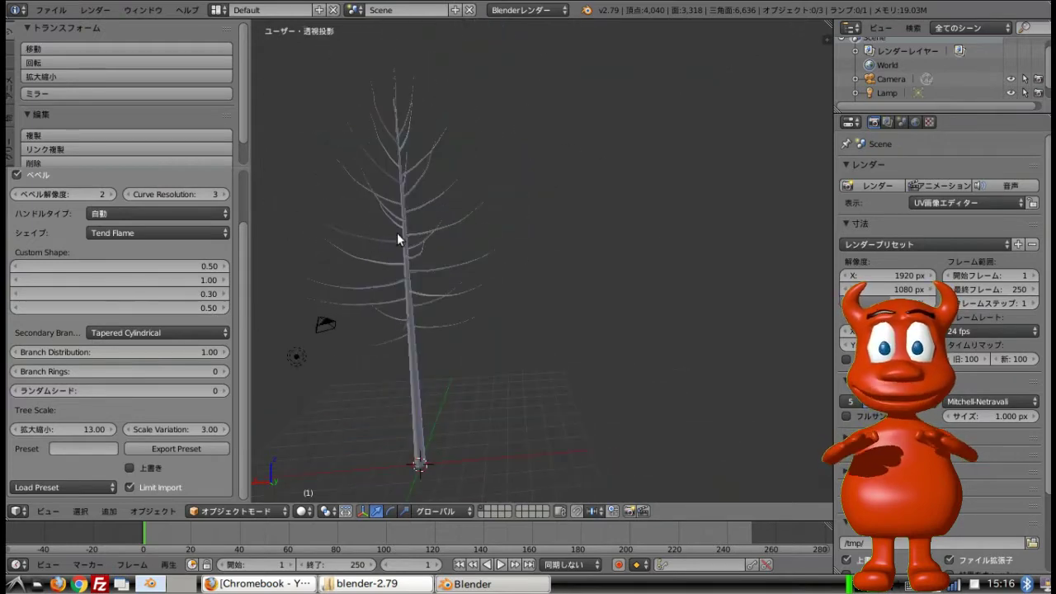
pyautogui.moveTo(397, 234); pyautogui.dragTo(440, 259, button='middle')
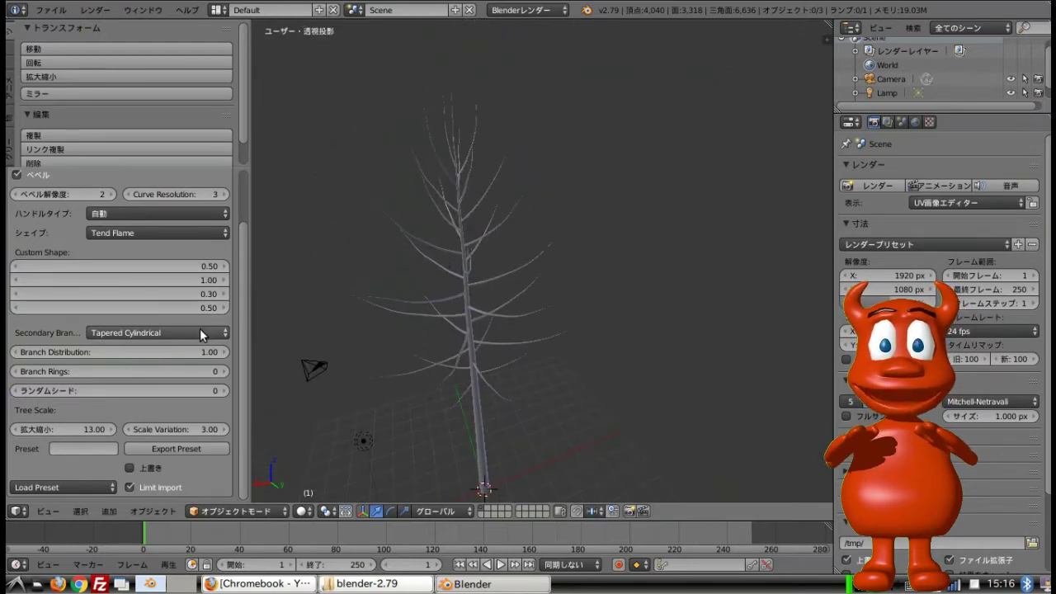
# - Browse the secondary branch shape, tree shape and handle type lists, leaving them unchanged
pyautogui.click(169, 333)
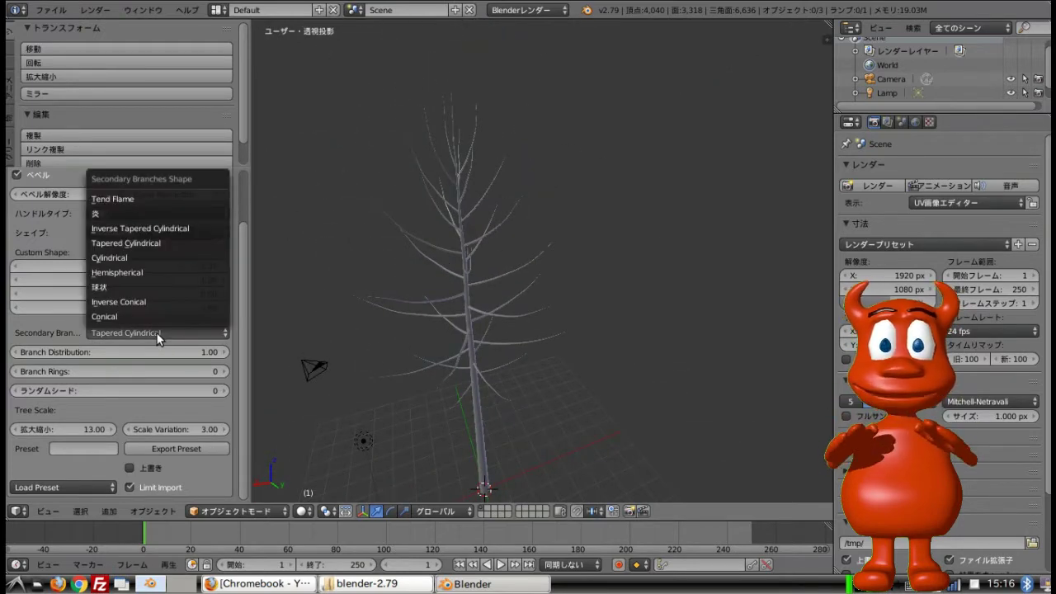
pyautogui.click(157, 334)
pyautogui.scroll(2, 155, 308)
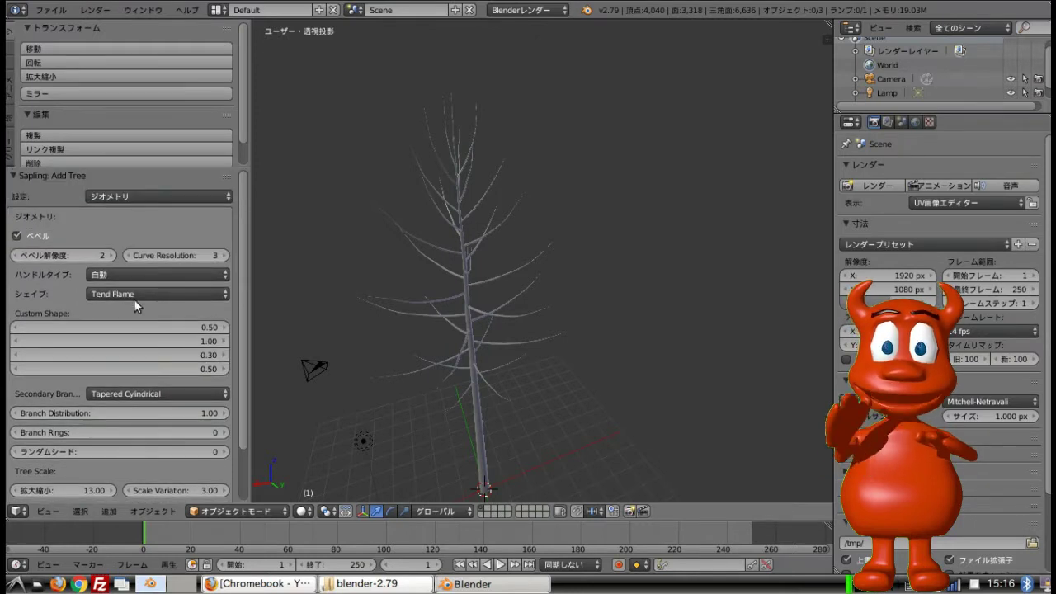
pyautogui.click(132, 294)
pyautogui.click(132, 300)
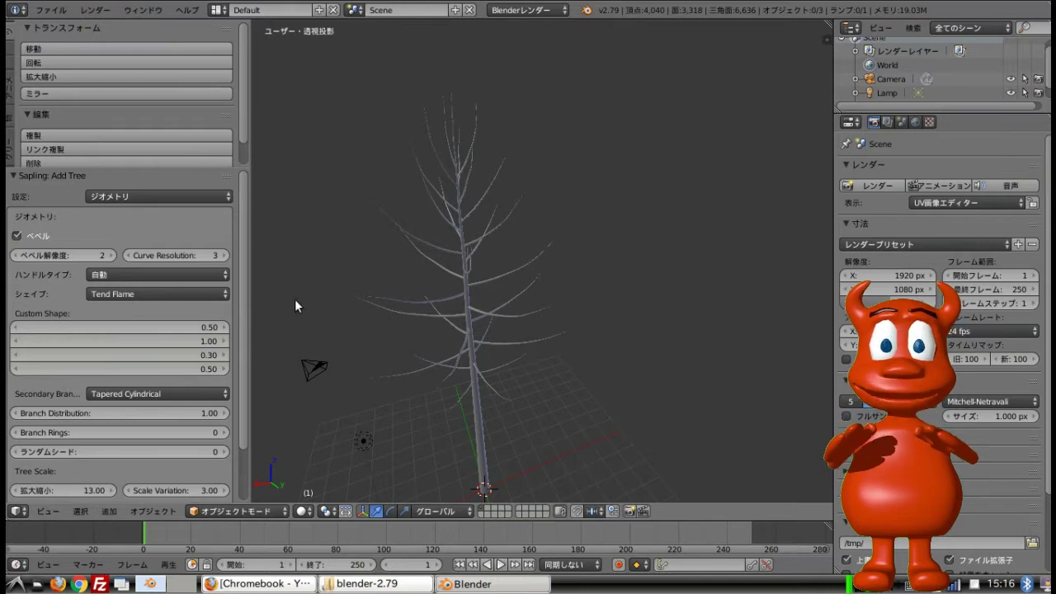
pyautogui.click(207, 275)
pyautogui.click(206, 272)
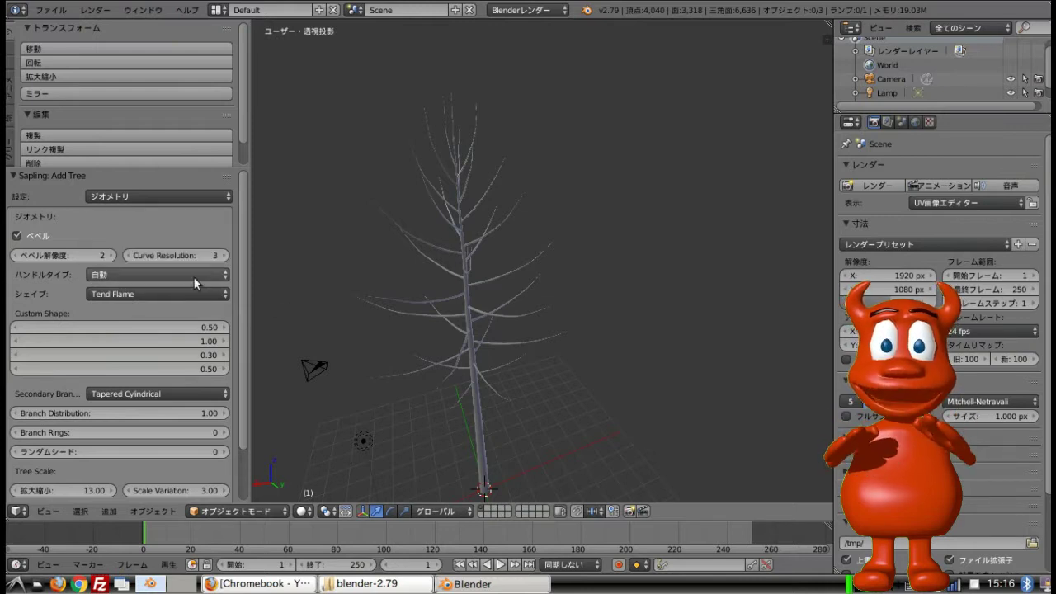
# - Pick Custom Shape in the Add Tree panel's Shape dropdown
pyautogui.click(119, 295)
pyautogui.click(70, 292)
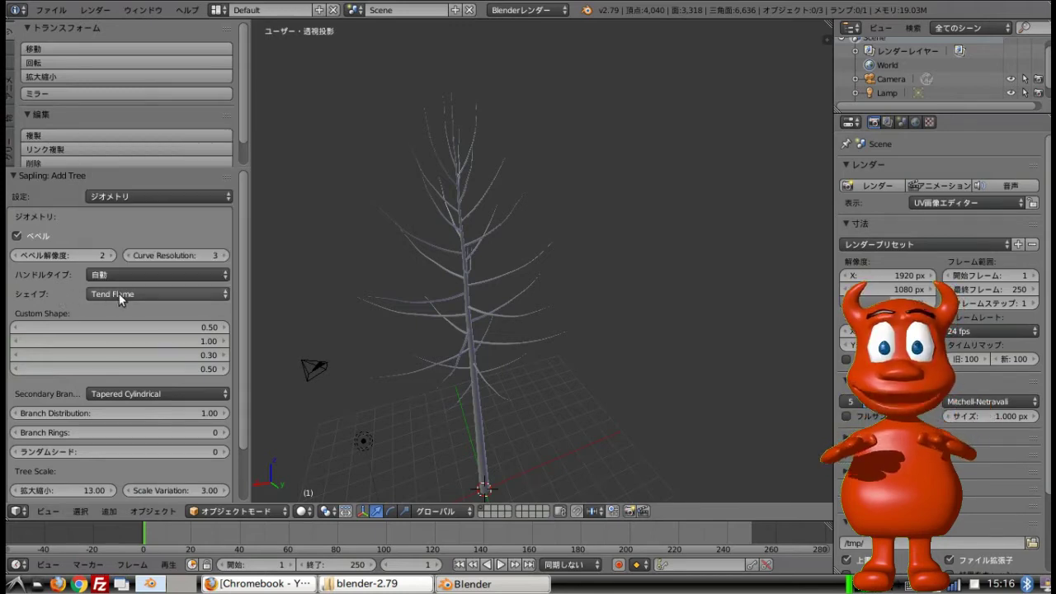
pyautogui.click(125, 292)
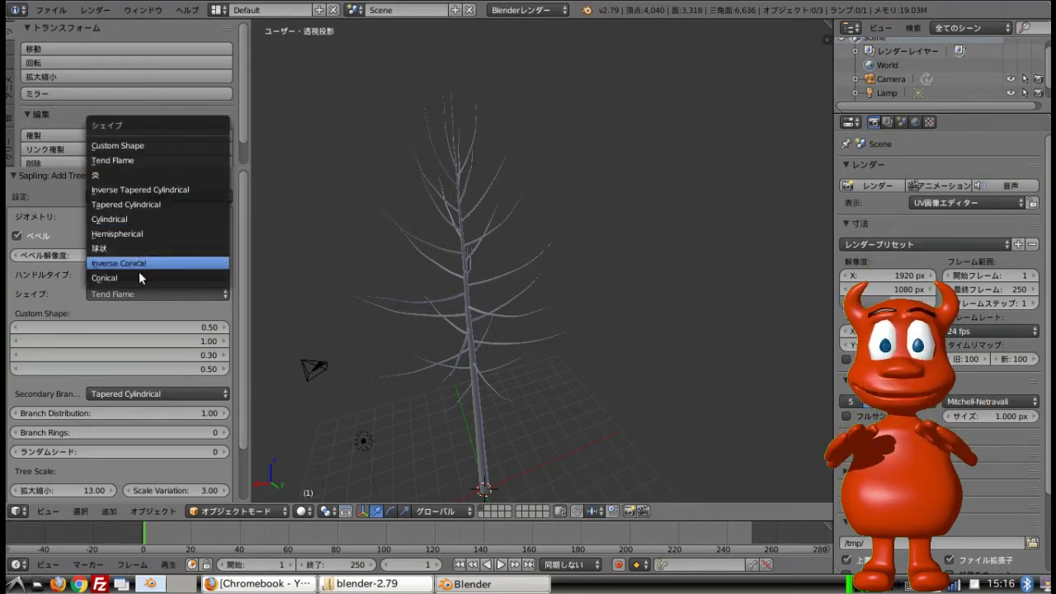
pyautogui.click(132, 307)
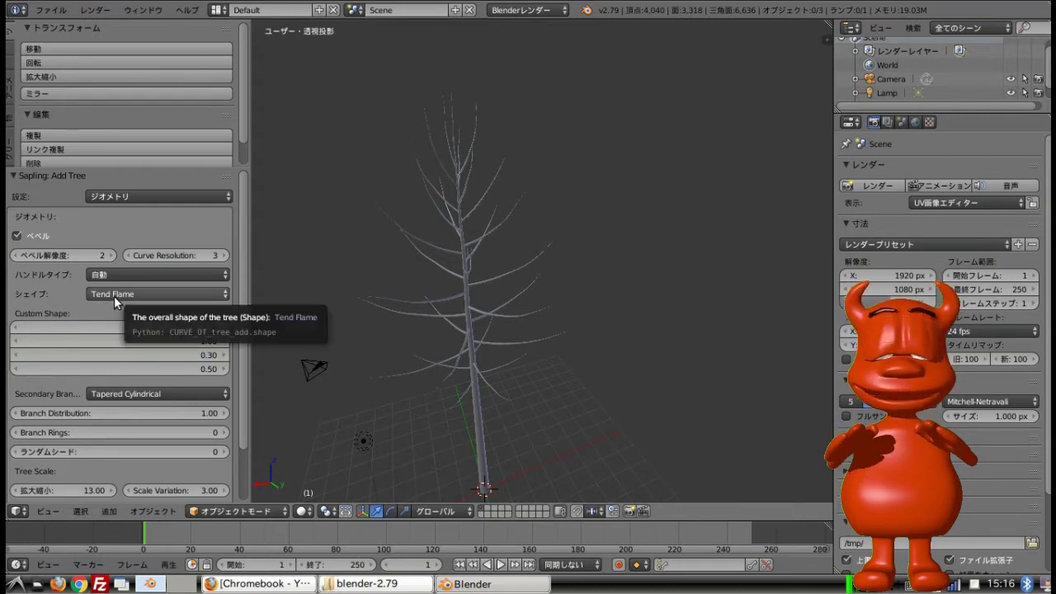
pyautogui.click(121, 295)
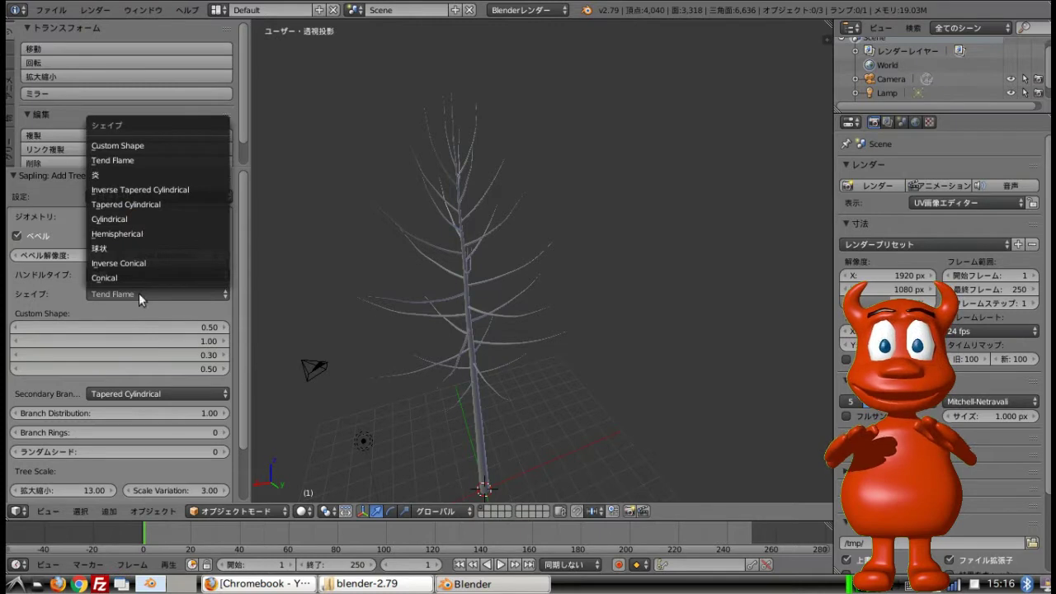
pyautogui.click(133, 147)
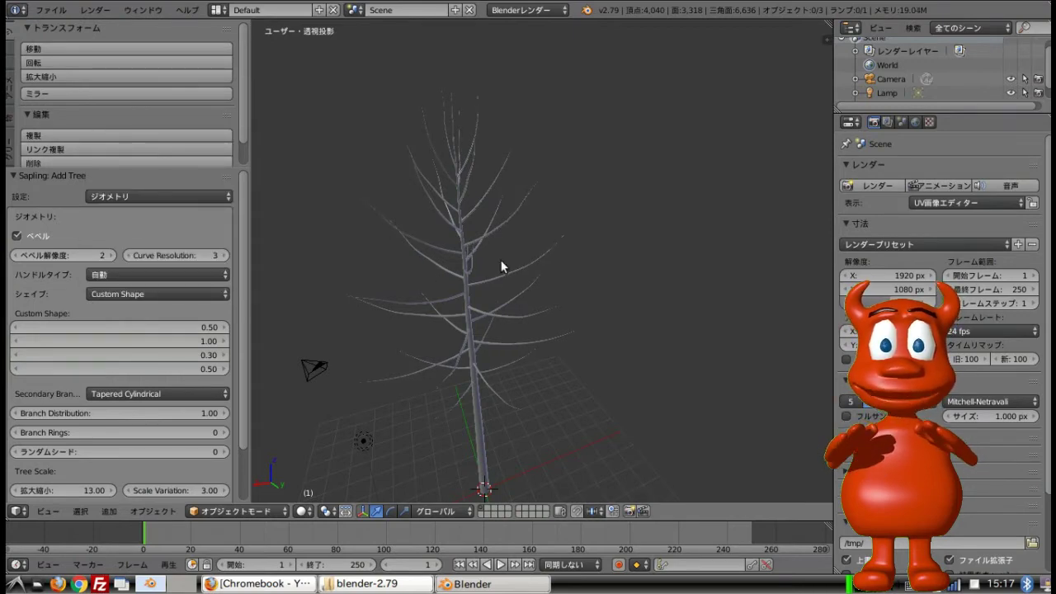
# - Preview Flame, Inverse Tapered Cylindrical, Cylindrical, Hemispherical, Spherical and Inverse Conical tree shapes
pyautogui.click(165, 292)
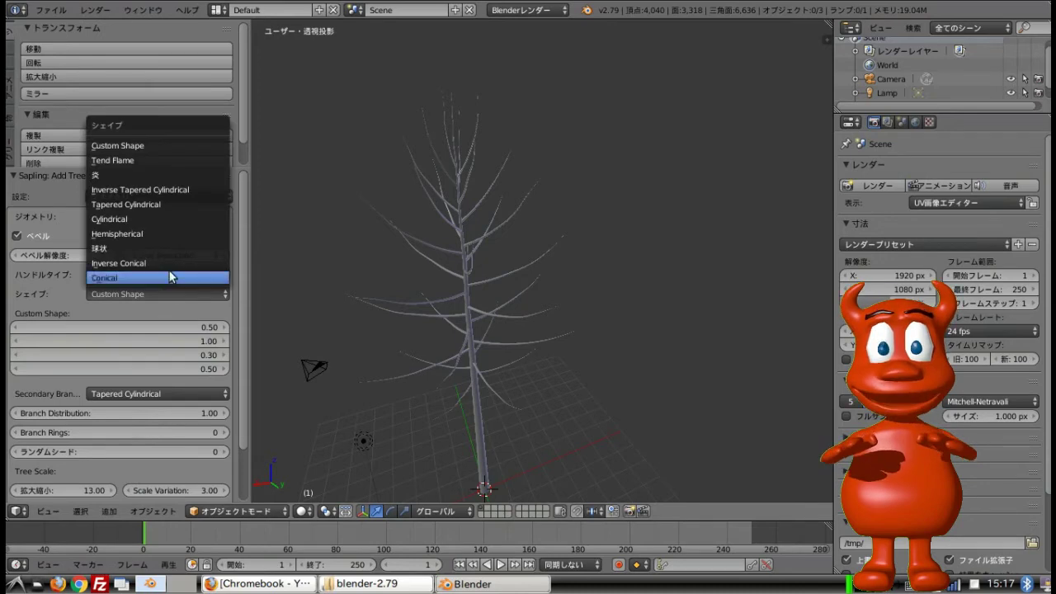
pyautogui.click(164, 176)
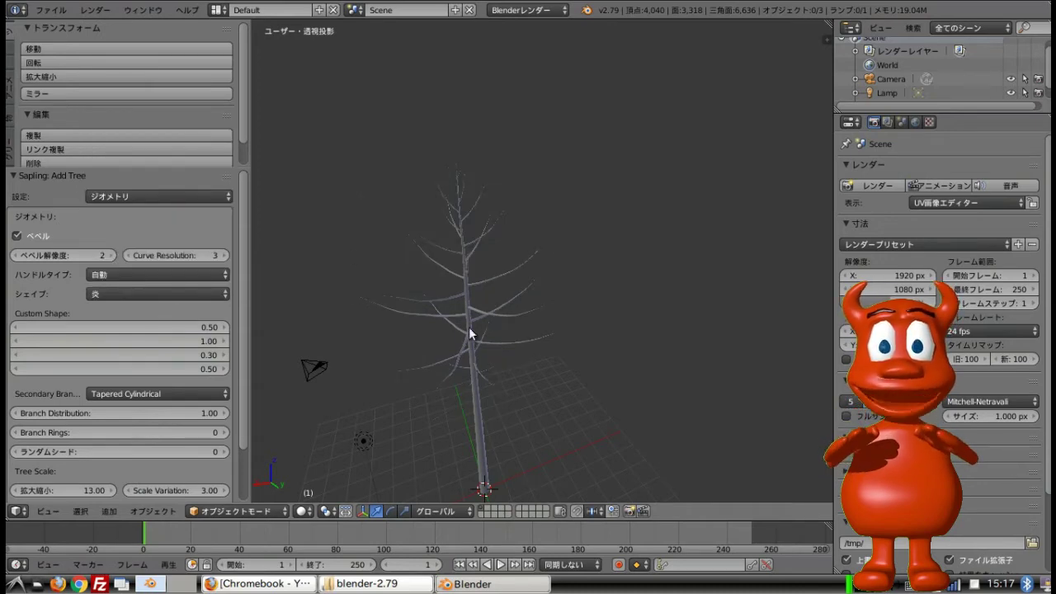
pyautogui.click(130, 292)
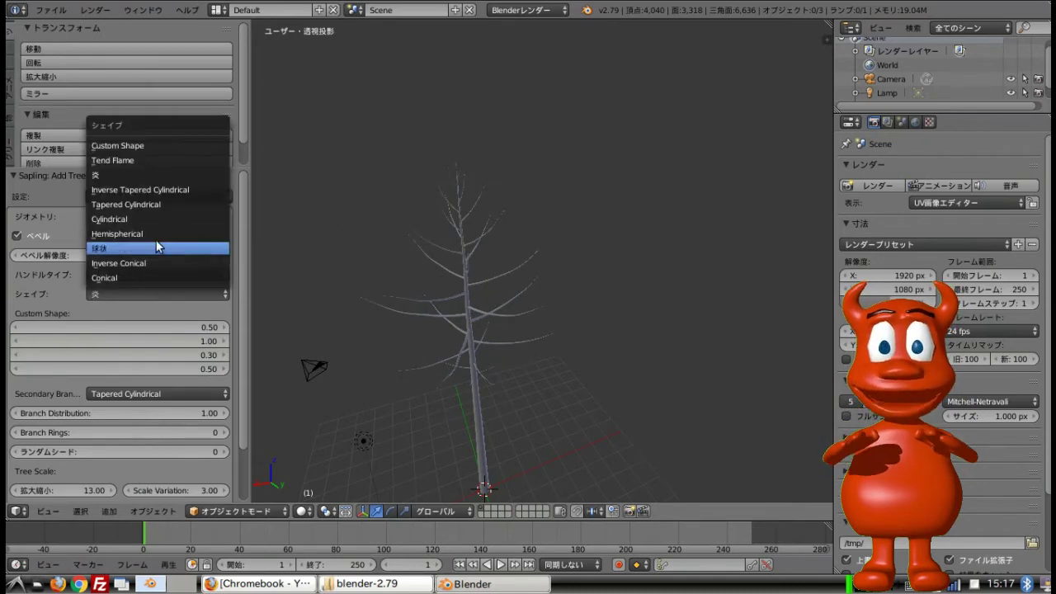
pyautogui.click(158, 190)
pyautogui.click(137, 292)
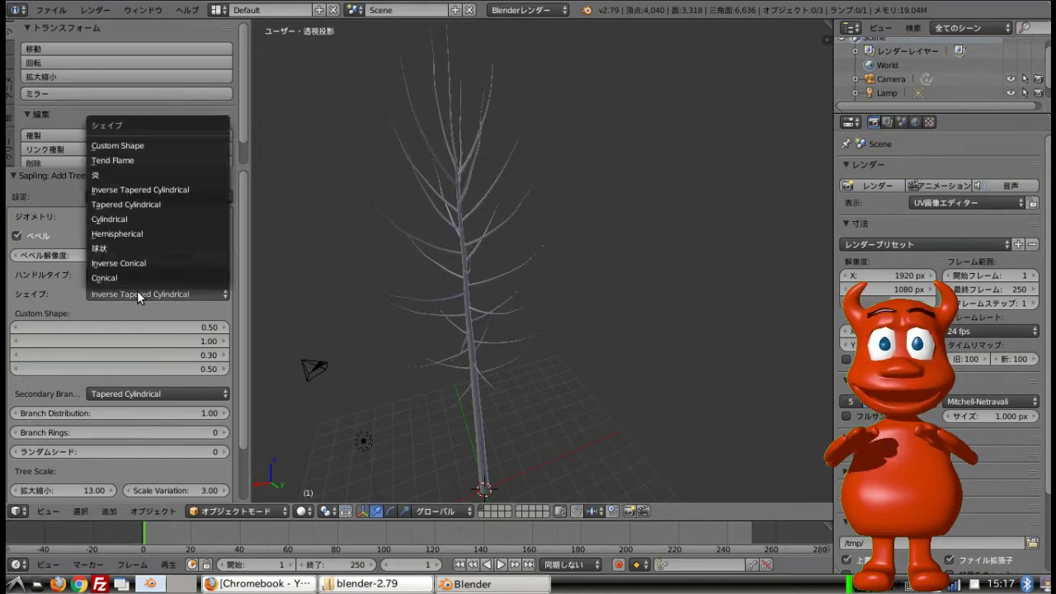
pyautogui.click(142, 215)
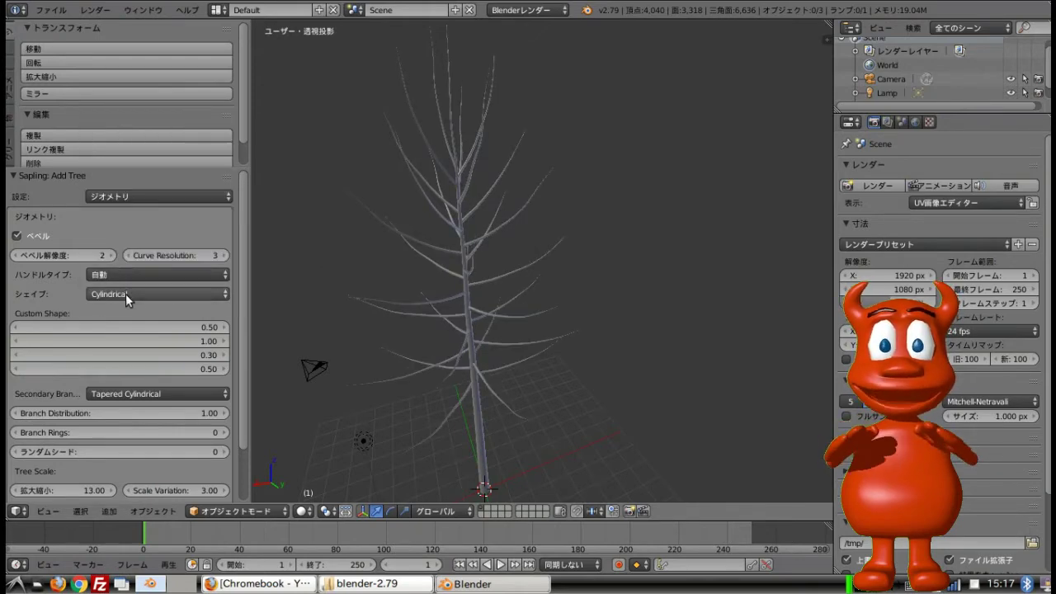
pyautogui.click(126, 293)
pyautogui.click(138, 234)
pyautogui.click(141, 292)
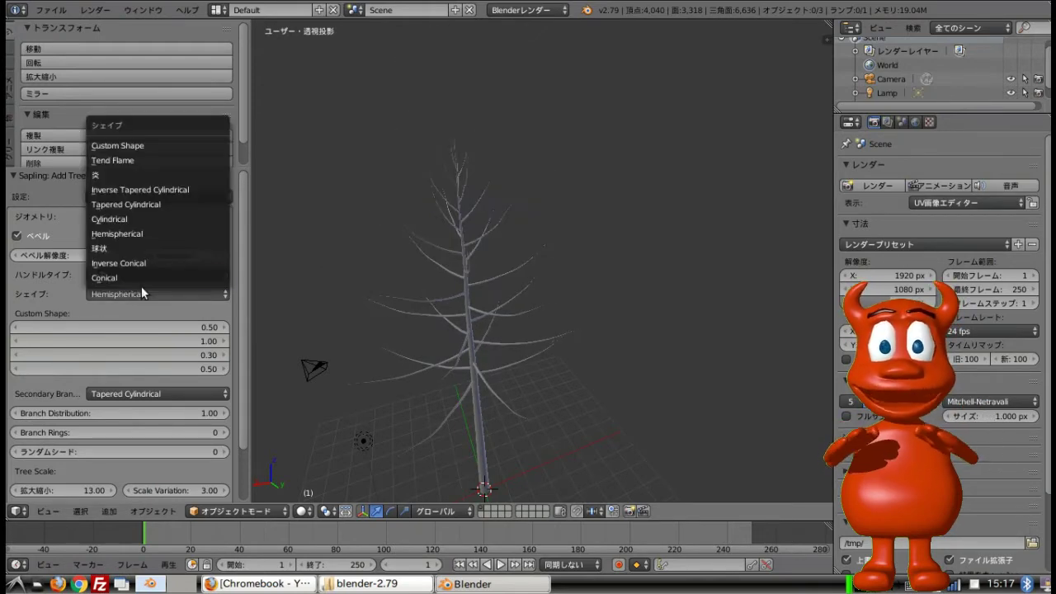
pyautogui.click(136, 248)
pyautogui.click(117, 291)
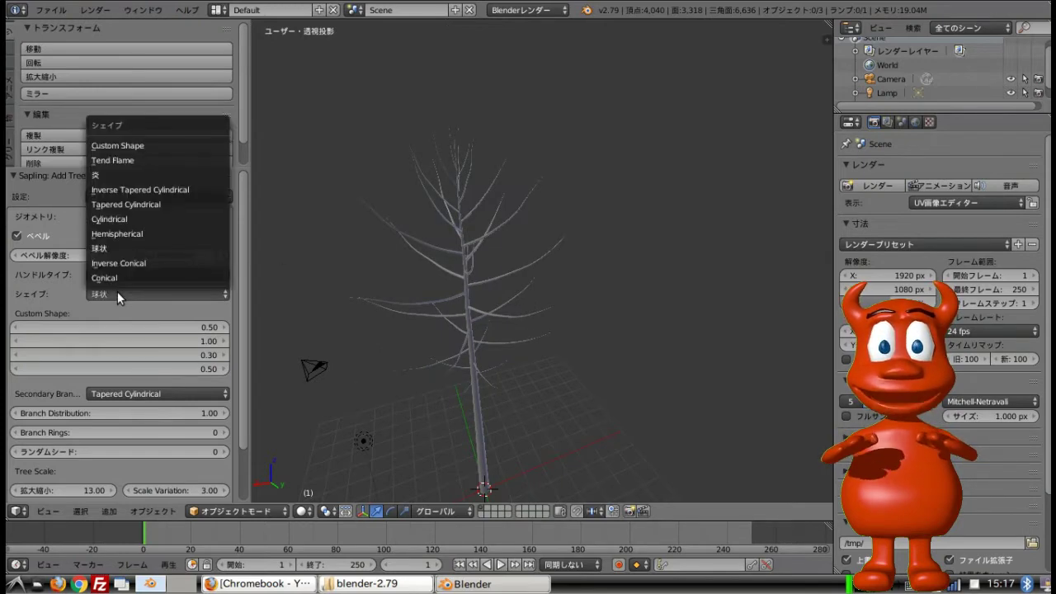
pyautogui.click(131, 264)
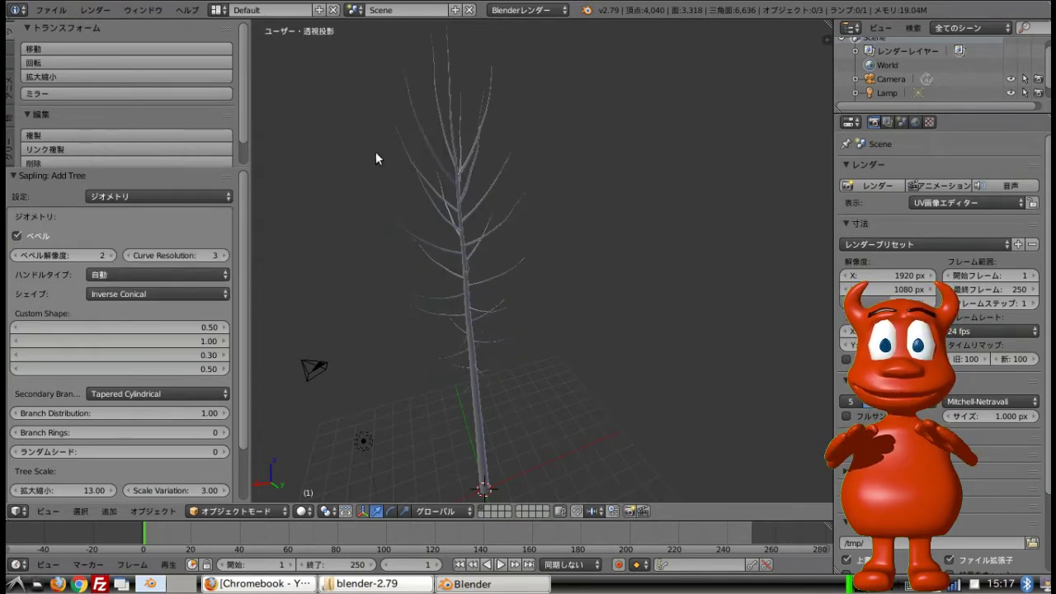
# - Try the Conical and Tend Flame shapes, then settle on Custom Shape
pyautogui.moveTo(438, 207); pyautogui.dragTo(544, 316, button='middle')
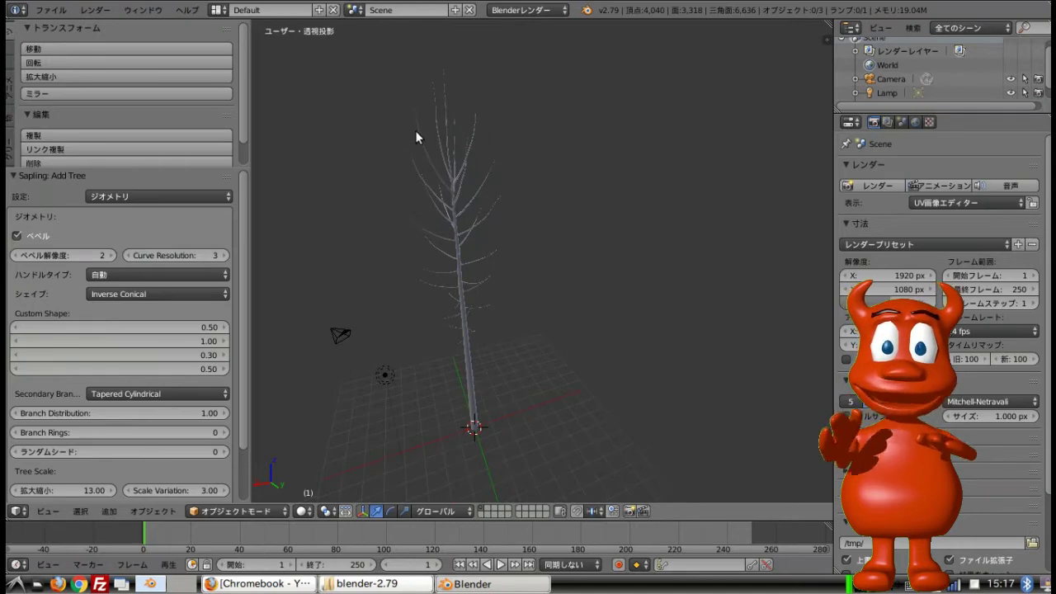
pyautogui.click(163, 293)
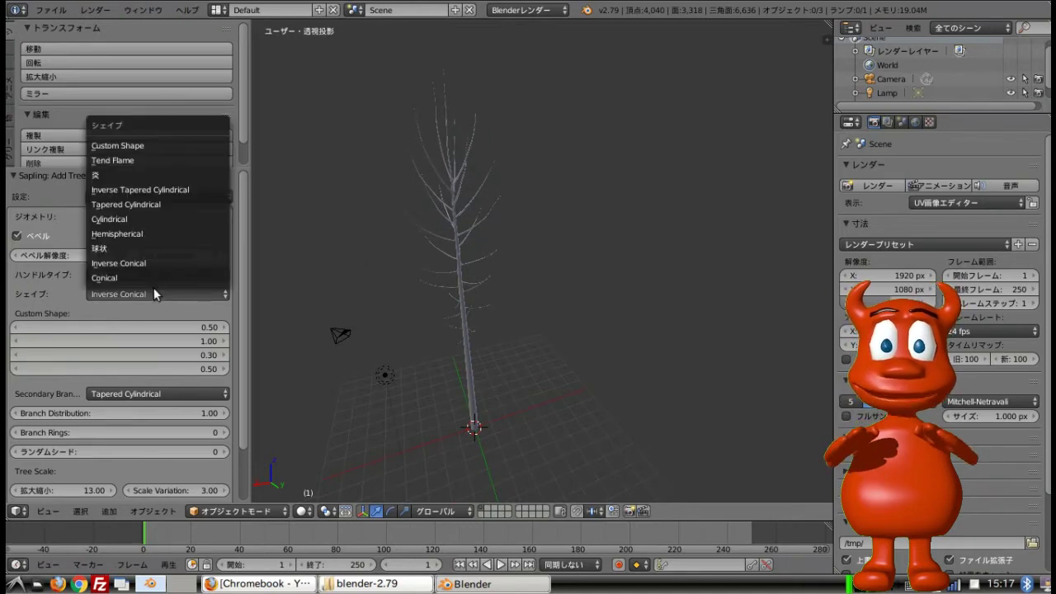
pyautogui.click(153, 285)
pyautogui.click(142, 293)
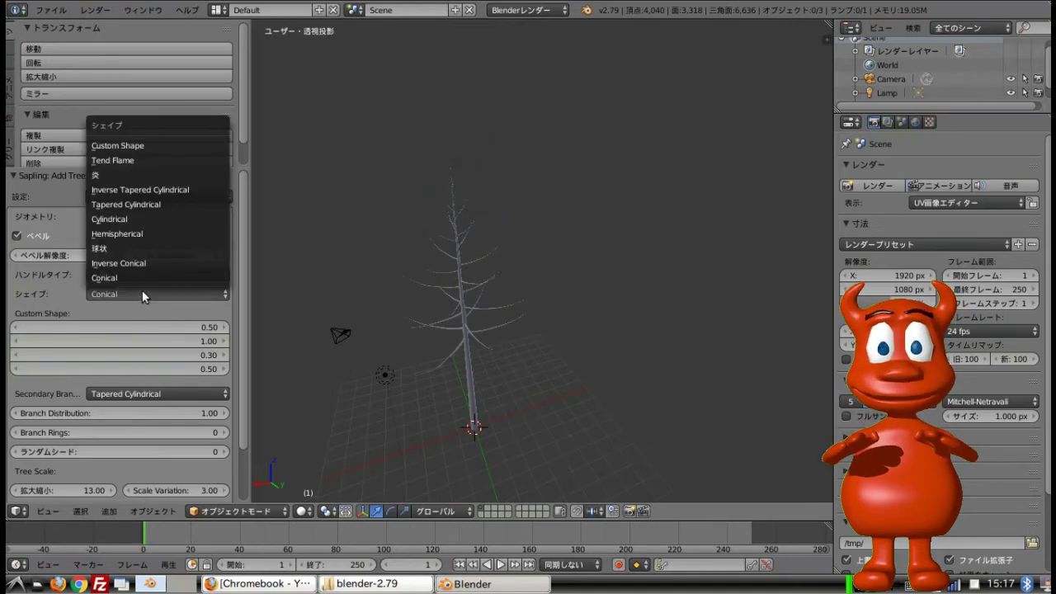
pyautogui.click(143, 161)
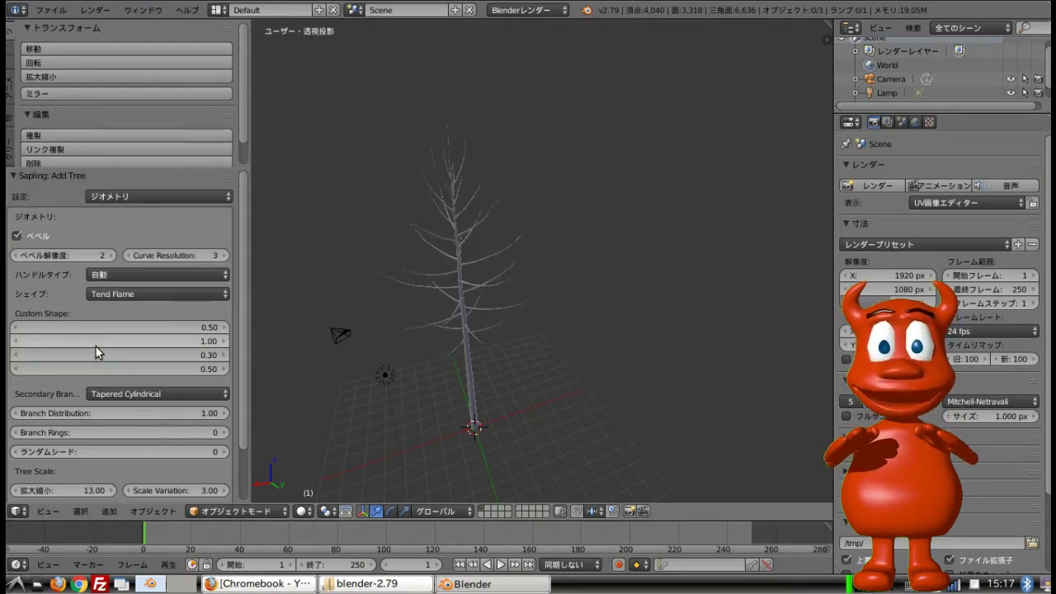
pyautogui.click(128, 293)
pyautogui.click(135, 145)
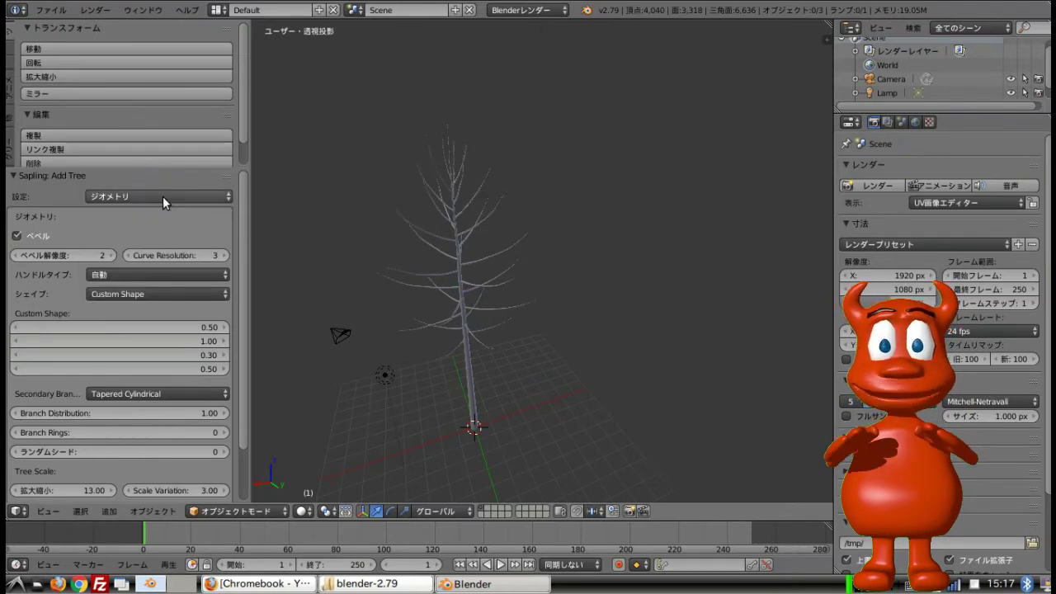
# - Set the first custom shape value to 0.49, briefly trying the 炎 shape profile
pyautogui.scroll(4, 365, 337)
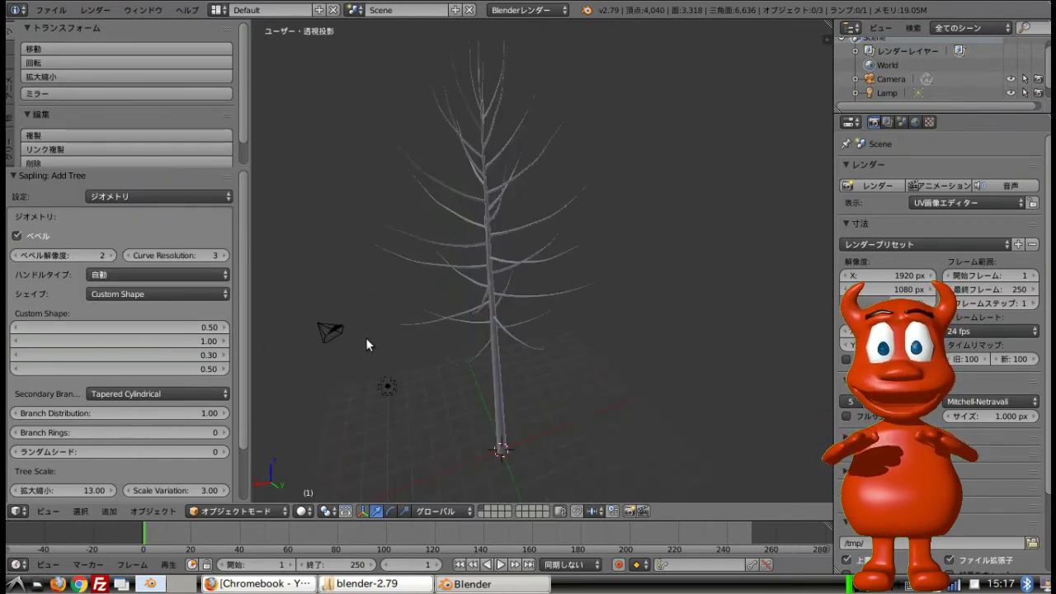
pyautogui.moveTo(128, 326)
pyautogui.mouseDown()
pyautogui.moveTo(194, 326)
pyautogui.moveTo(103, 327)
pyautogui.moveTo(111, 322)
pyautogui.mouseUp()
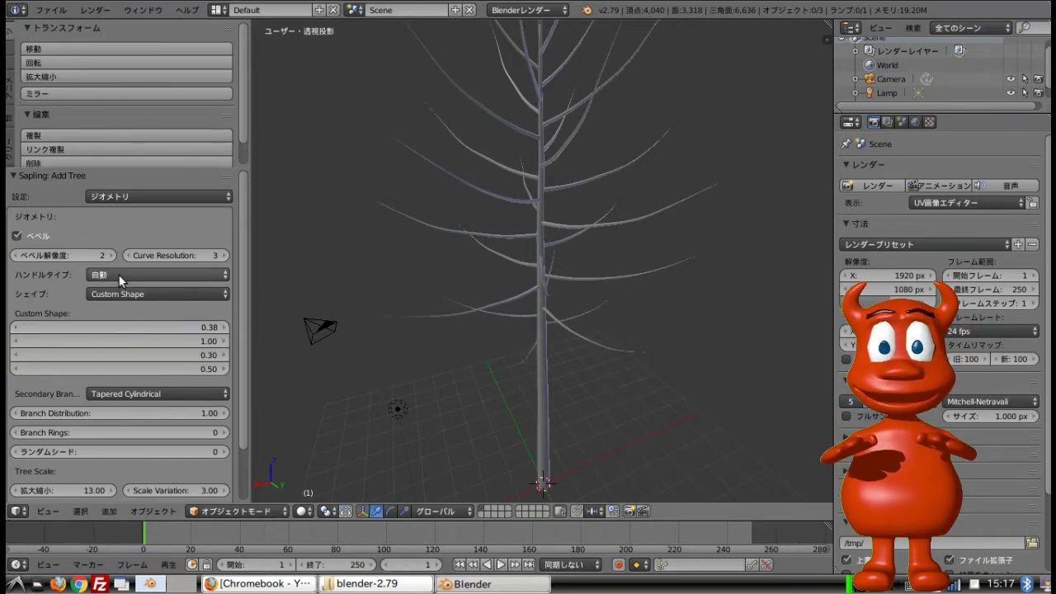
pyautogui.click(122, 293)
pyautogui.click(140, 175)
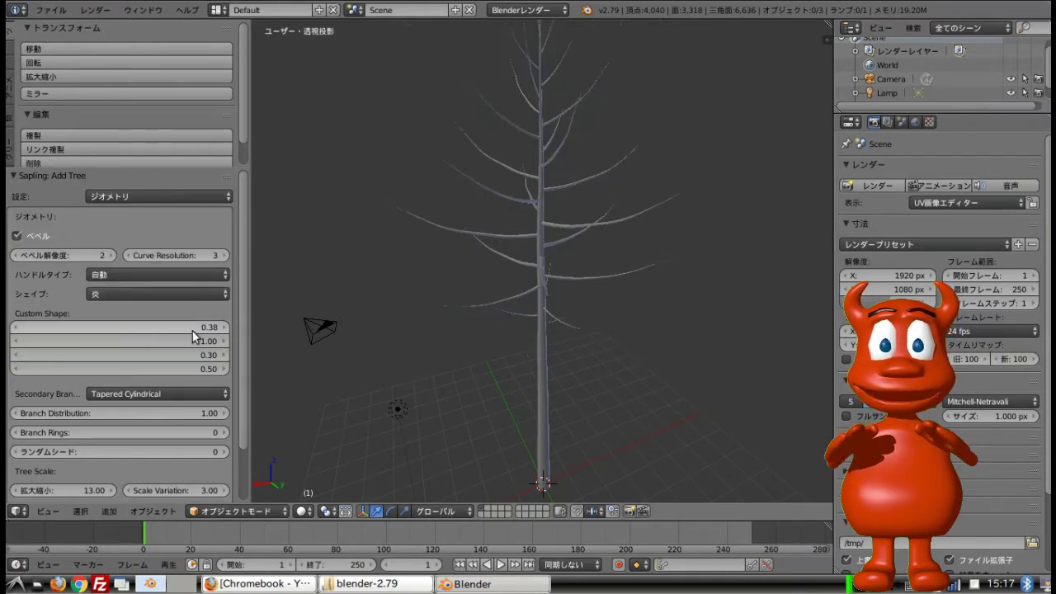
pyautogui.moveTo(117, 329)
pyautogui.mouseDown()
pyautogui.moveTo(132, 328)
pyautogui.moveTo(103, 328)
pyautogui.moveTo(115, 330)
pyautogui.mouseUp()
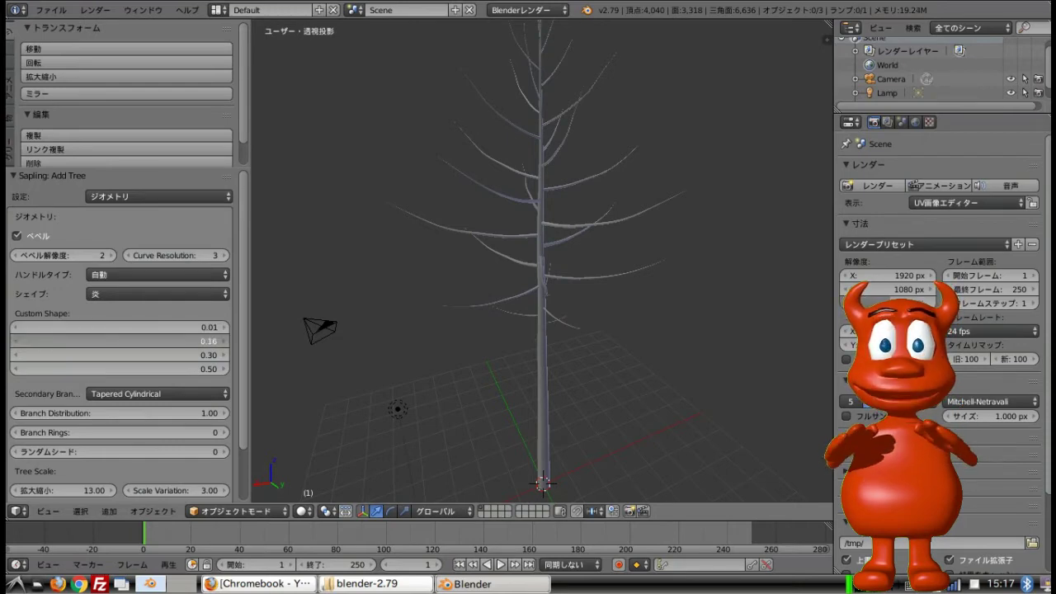
pyautogui.moveTo(137, 326); pyautogui.dragTo(231, 327)
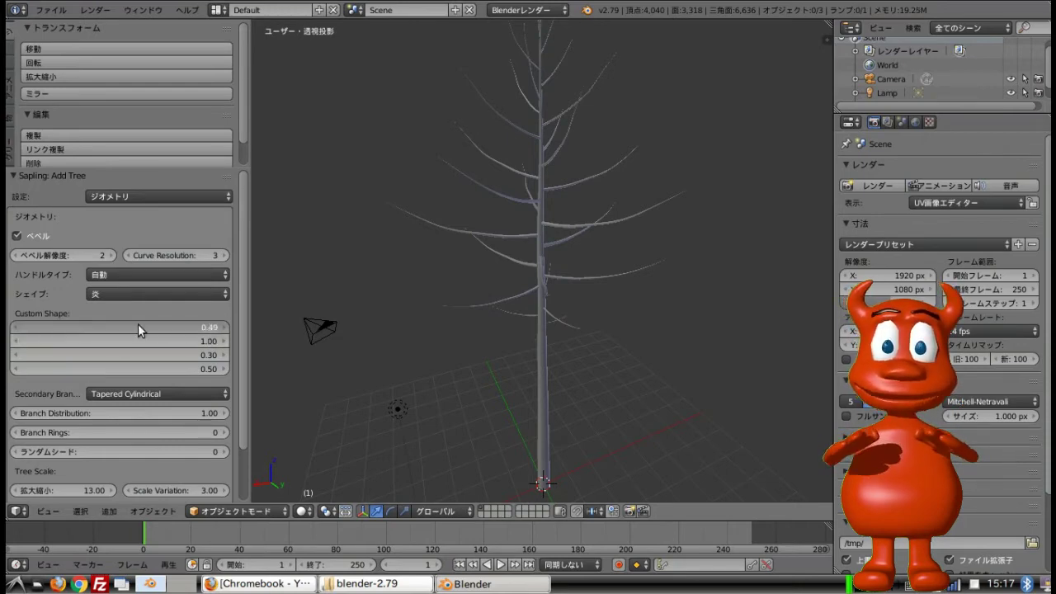
pyautogui.click(136, 288)
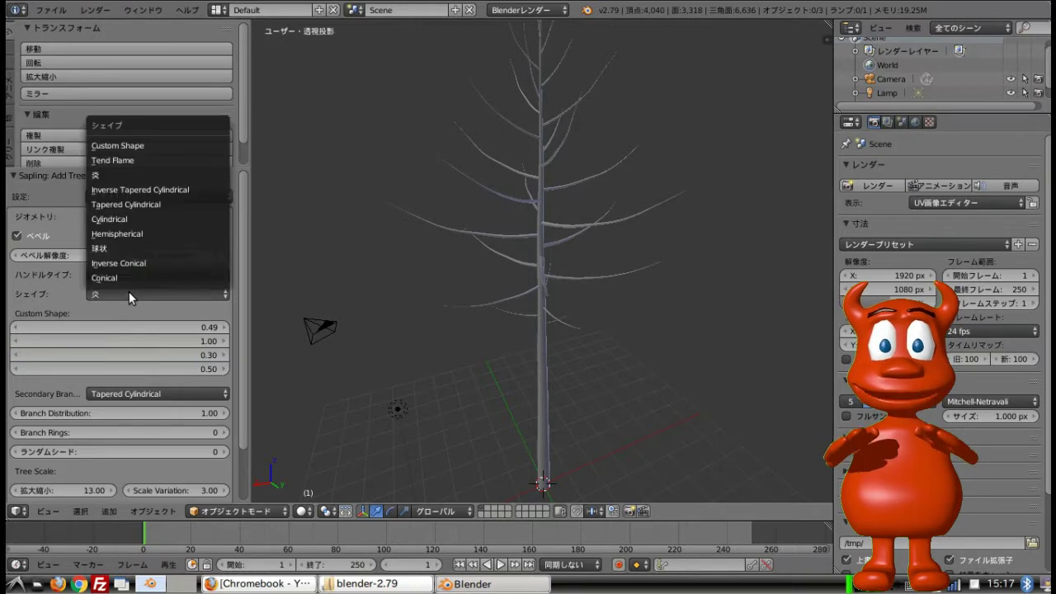
pyautogui.click(142, 146)
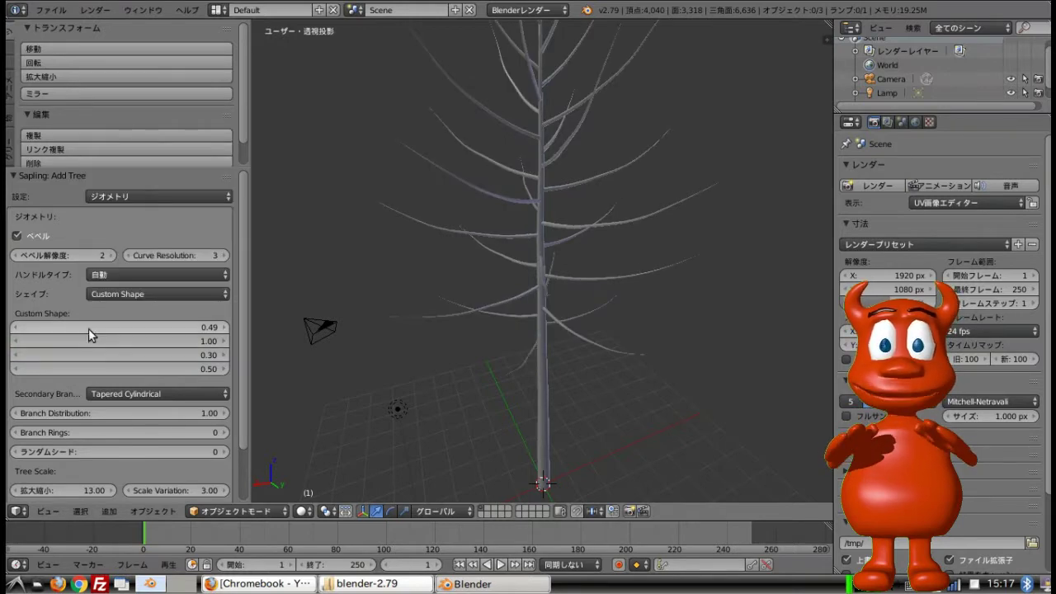
# - Set the third and fourth custom shape values to 0.72 and 0.92, then choose Tend Flame
pyautogui.moveTo(134, 356); pyautogui.dragTo(215, 369)
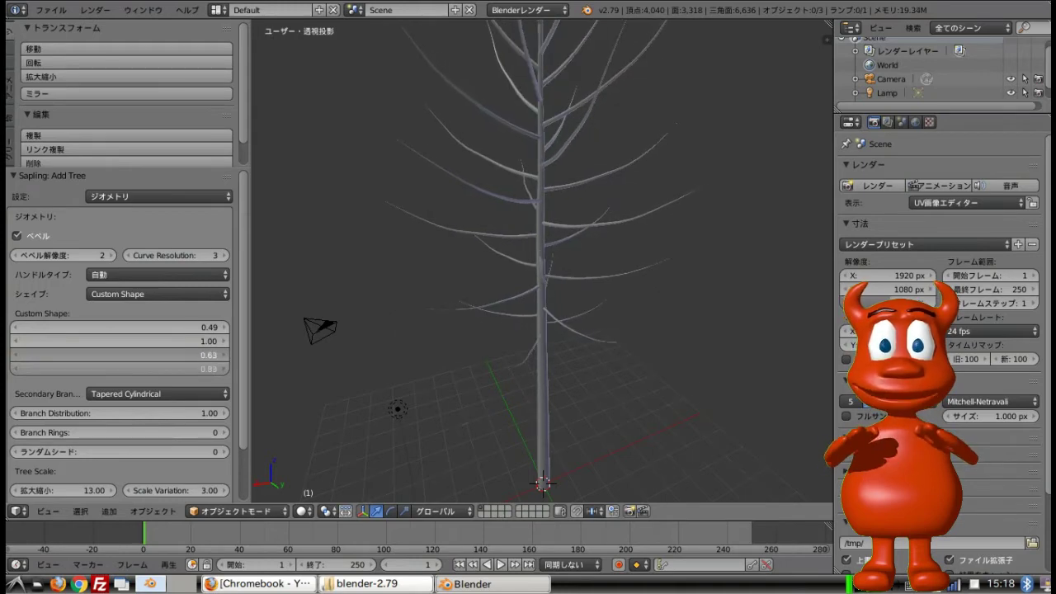
pyautogui.moveTo(214, 369); pyautogui.dragTo(140, 350)
pyautogui.click(144, 294)
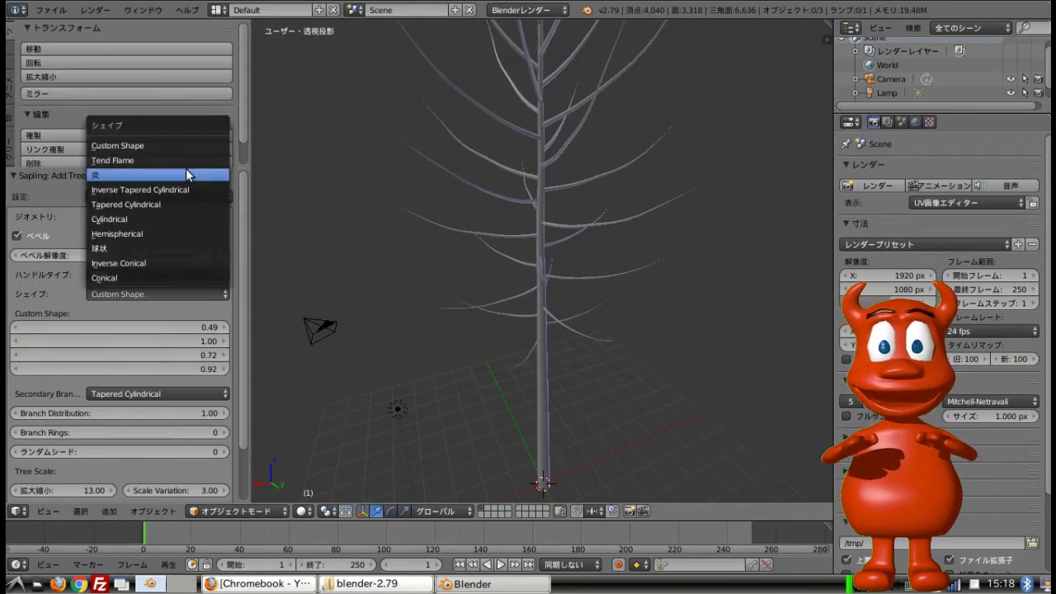
pyautogui.click(170, 160)
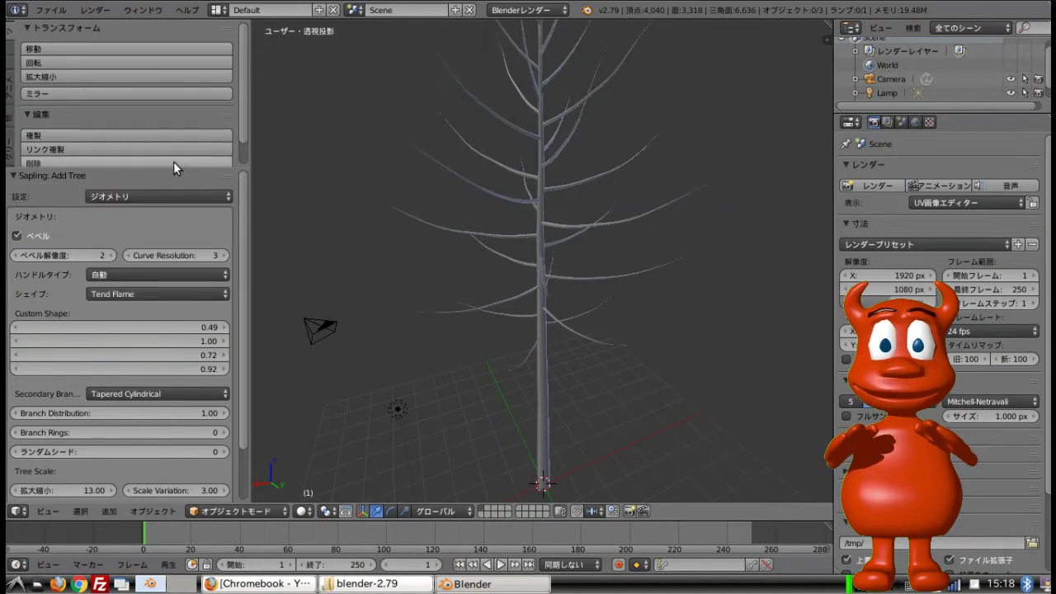
pyautogui.click(158, 294)
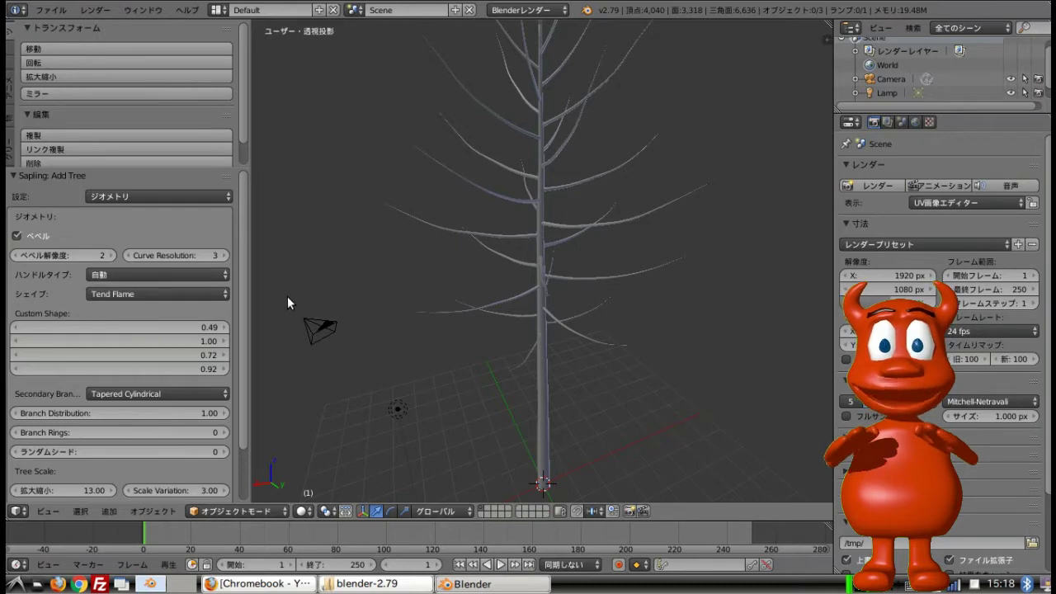
# - Widen the tool shelf, try 炎 and Hemispherical secondary branches, then restore Tapered Cylindrical
pyautogui.scroll(-3, 244, 334)
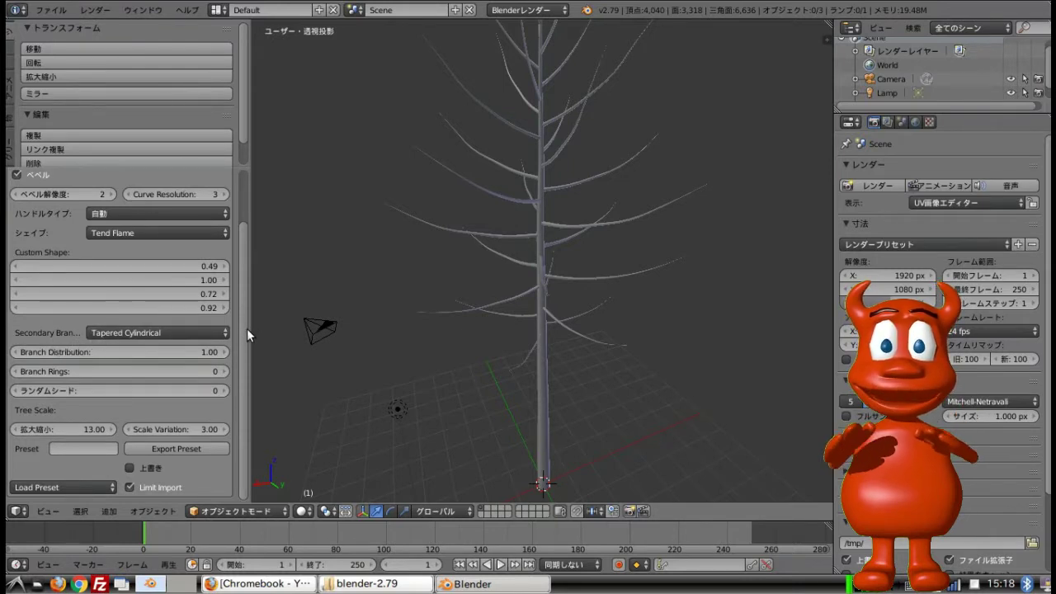
pyautogui.moveTo(247, 334); pyautogui.dragTo(310, 331)
pyautogui.click(277, 330)
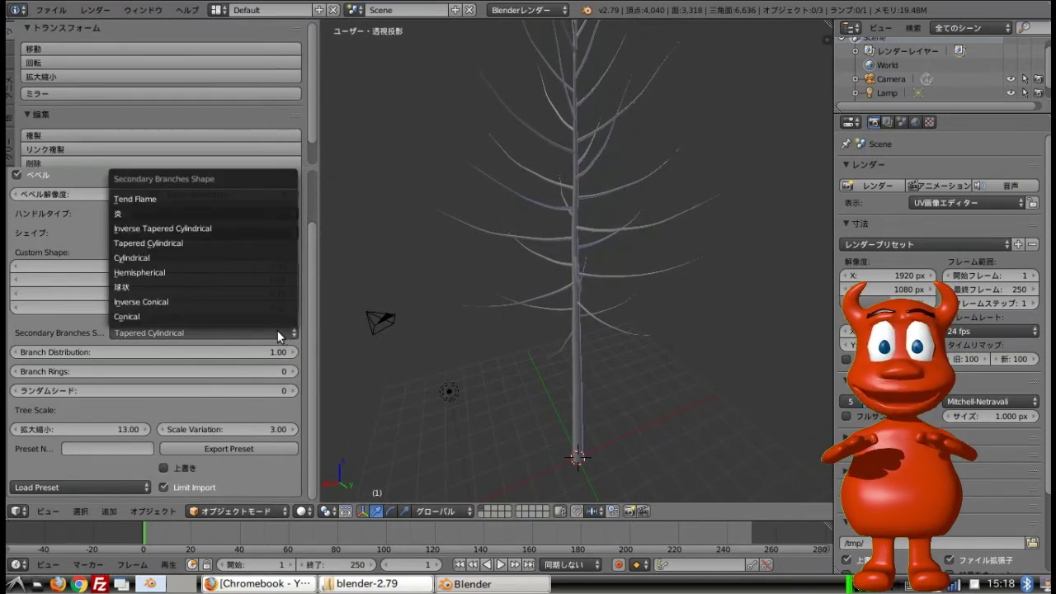
pyautogui.click(199, 214)
pyautogui.click(212, 333)
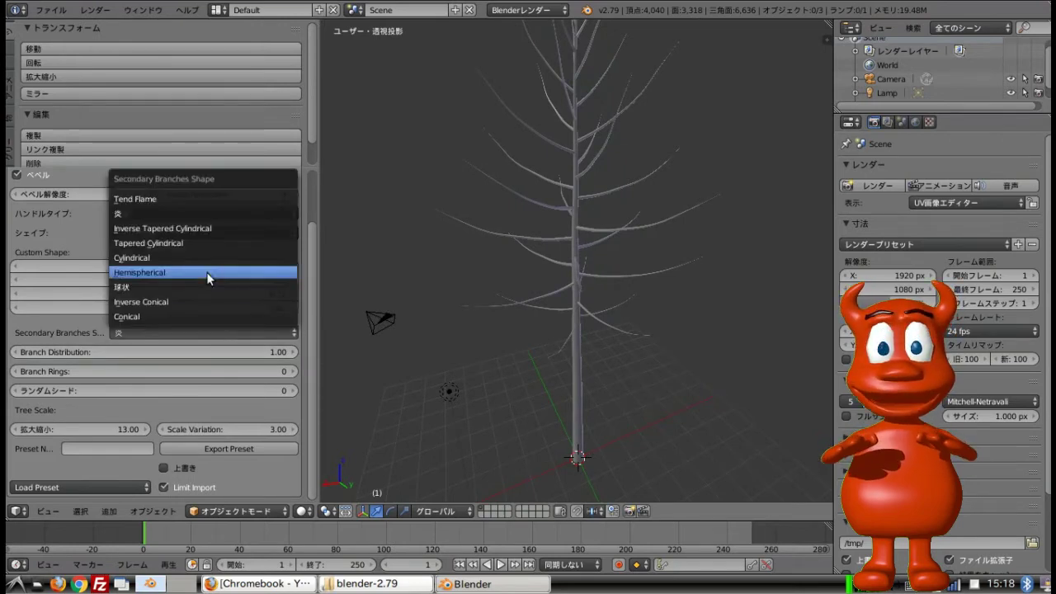
pyautogui.click(207, 272)
pyautogui.click(205, 329)
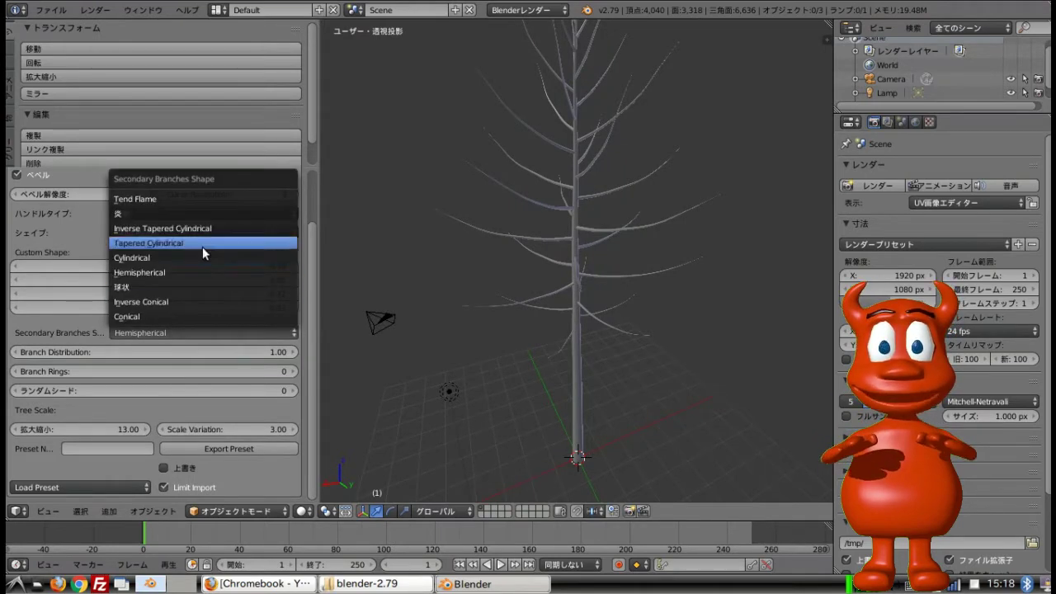
pyautogui.click(204, 243)
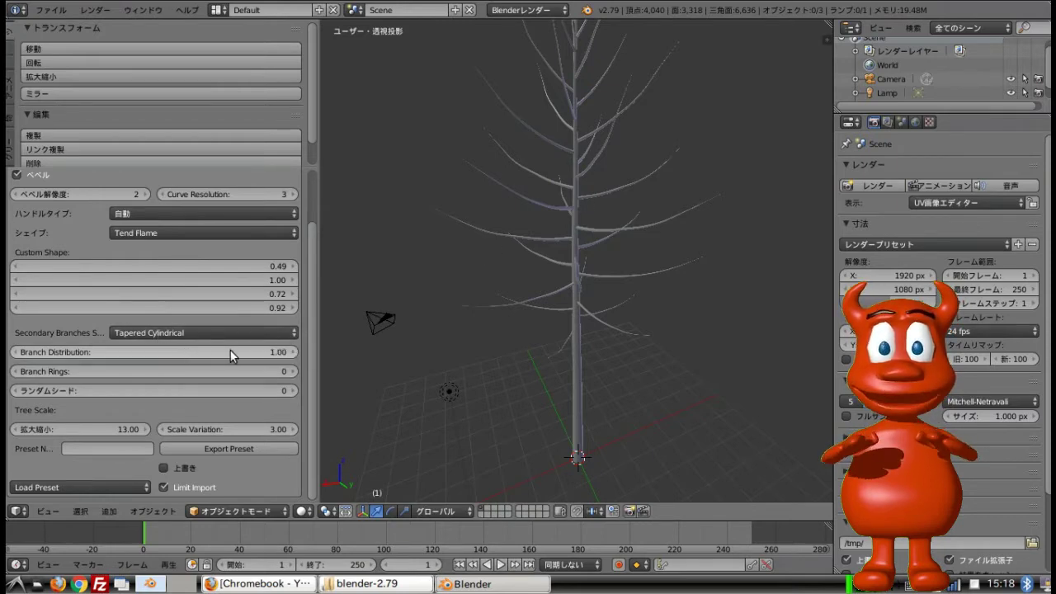
# - Set Branch Distribution to 0.82 and Branch Rings to 11
pyautogui.moveTo(230, 351); pyautogui.dragTo(199, 351)
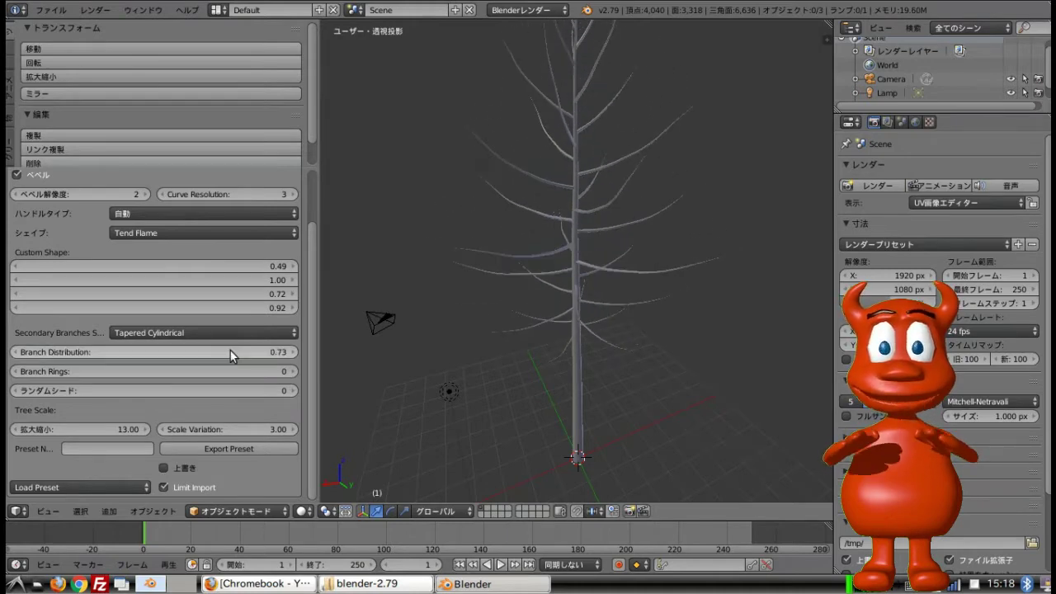
pyautogui.moveTo(375, 339); pyautogui.dragTo(386, 336, button='middle')
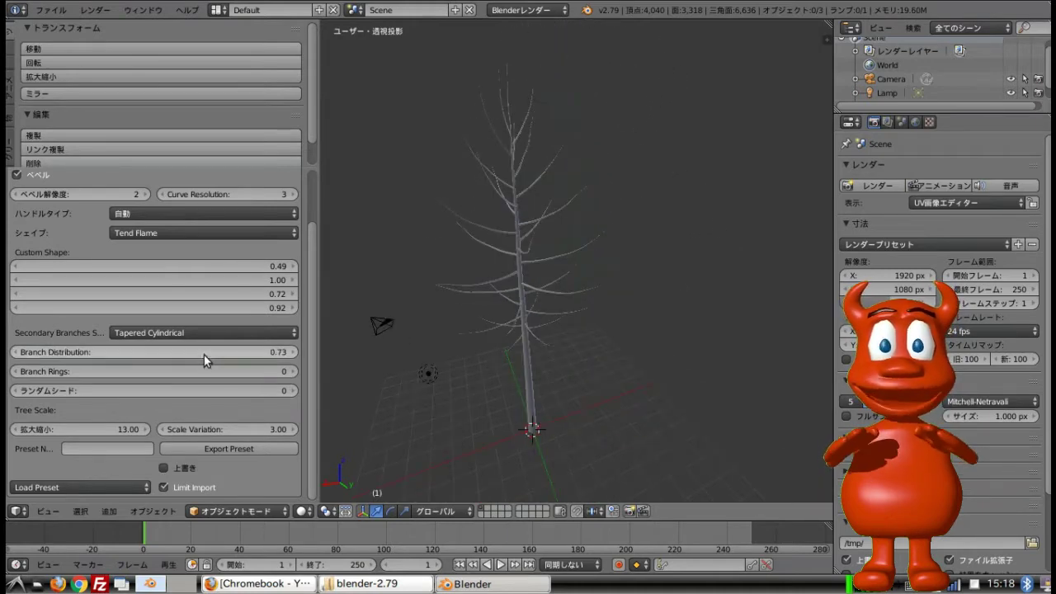
pyautogui.moveTo(204, 354); pyautogui.dragTo(178, 370)
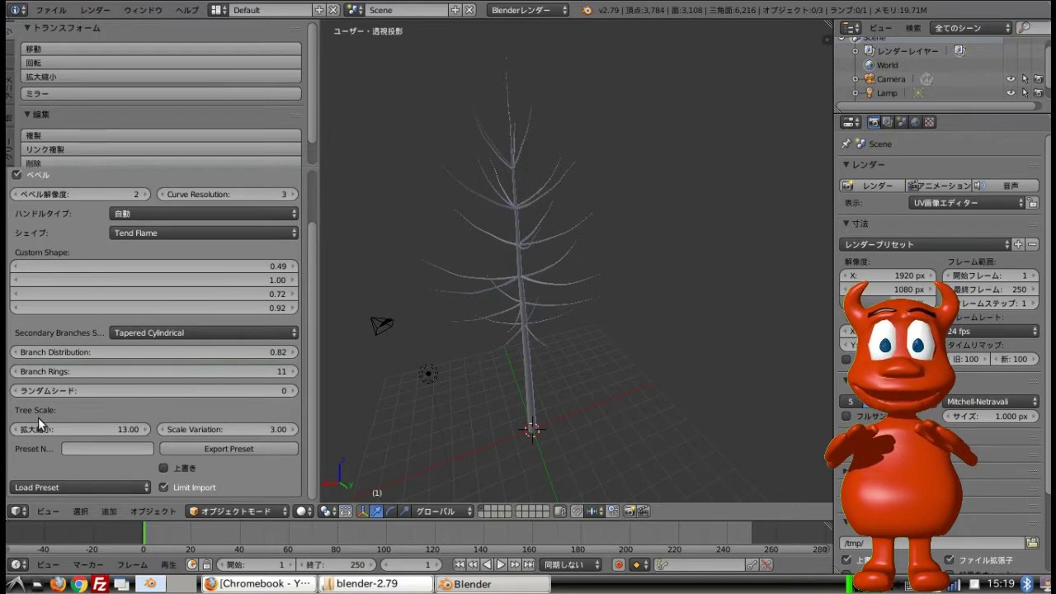
# - Set Tree Scale to 10.48 and Scale Variation to 2.04
pyautogui.moveTo(87, 424)
pyautogui.mouseDown()
pyautogui.moveTo(53, 423)
pyautogui.moveTo(90, 432)
pyautogui.mouseUp()
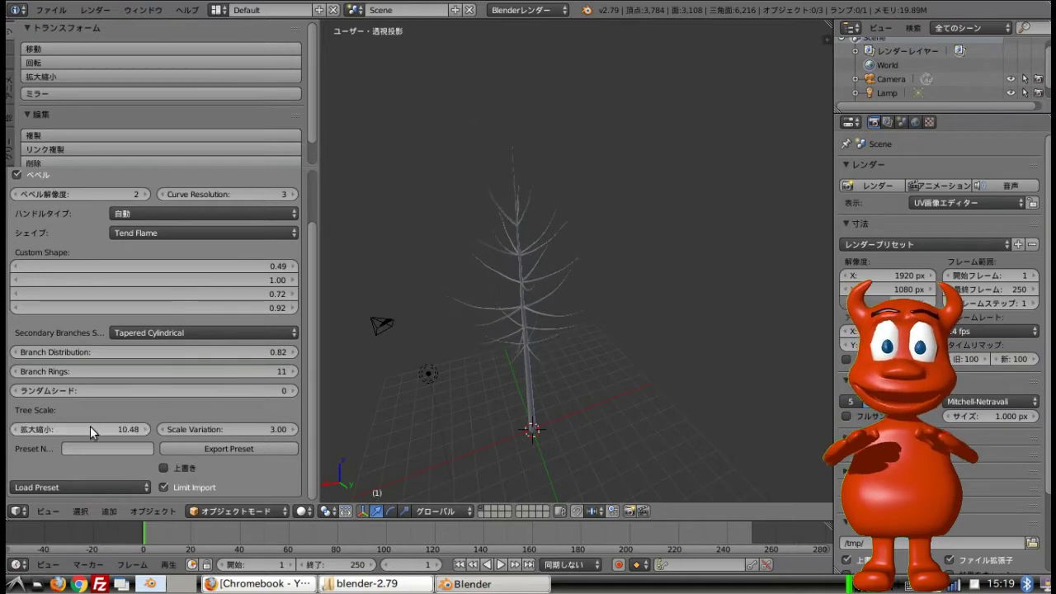
pyautogui.moveTo(202, 429); pyautogui.dragTo(174, 429)
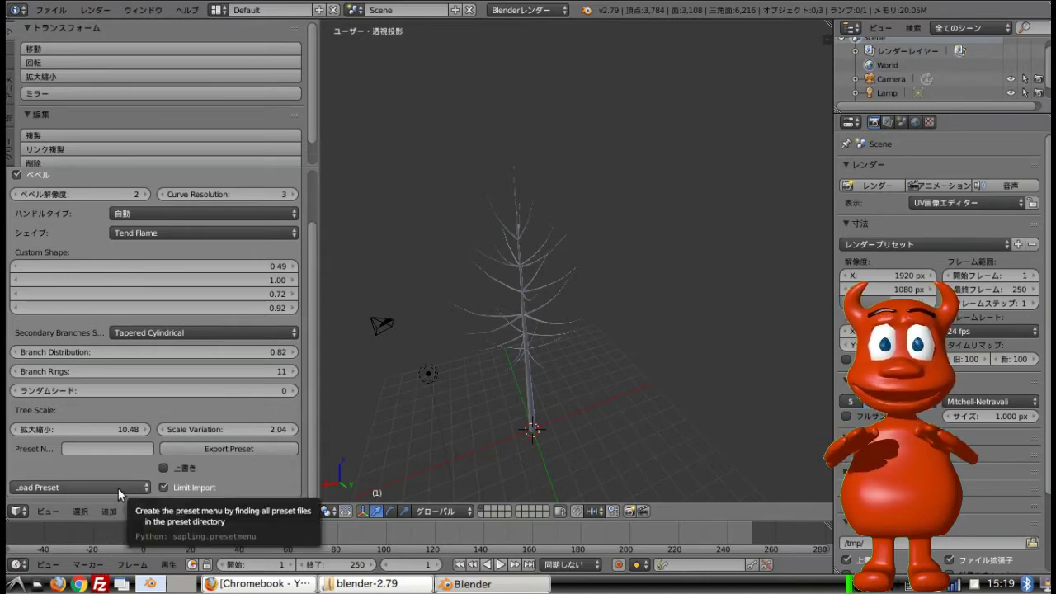
pyautogui.scroll(3, 179, 460)
pyautogui.scroll(-2, 185, 459)
pyautogui.scroll(-1, 186, 459)
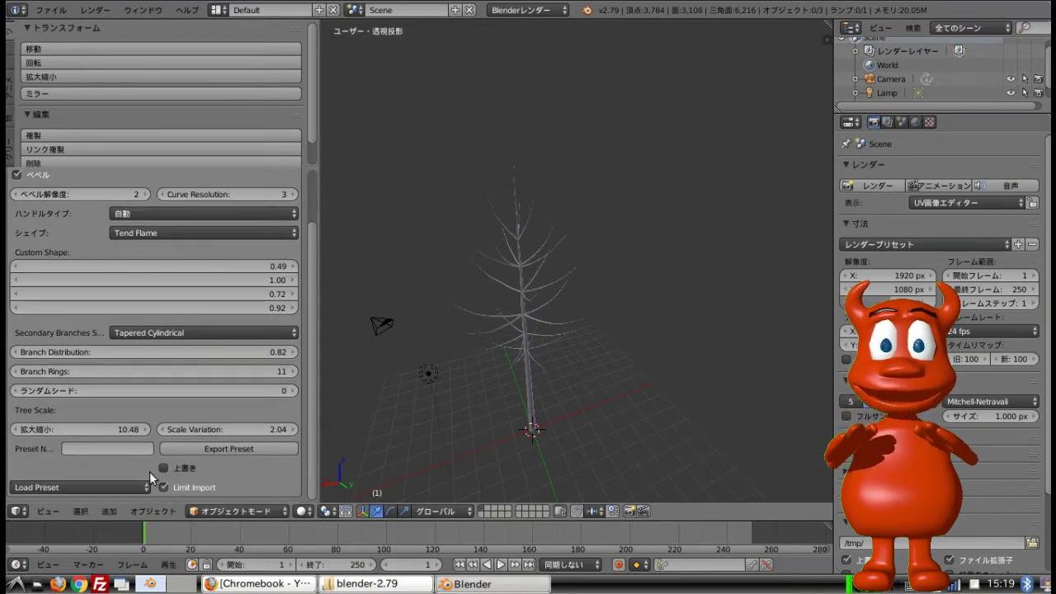
pyautogui.click(129, 487)
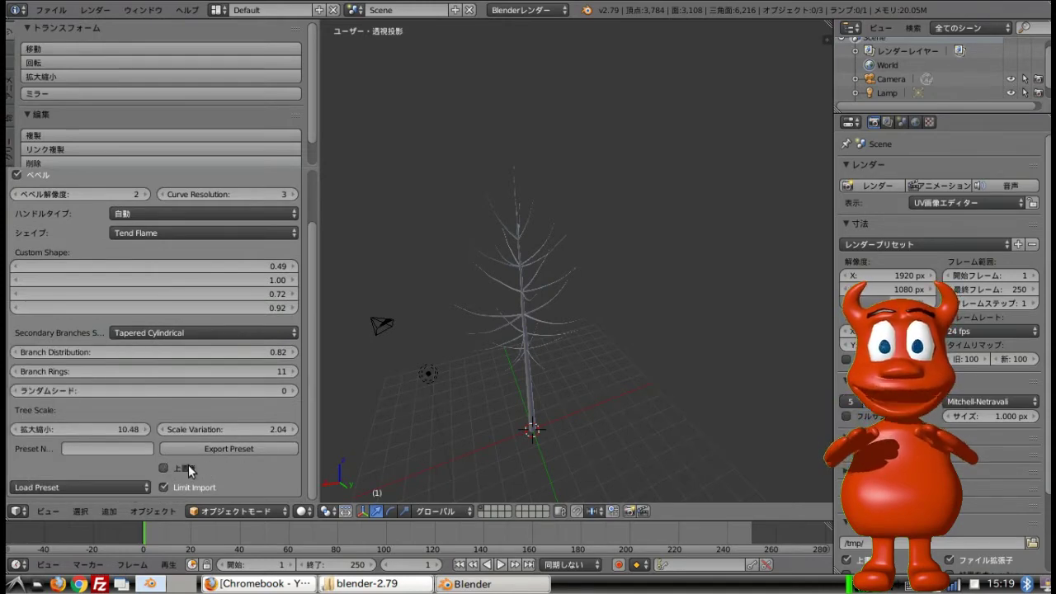
pyautogui.scroll(3, 188, 464)
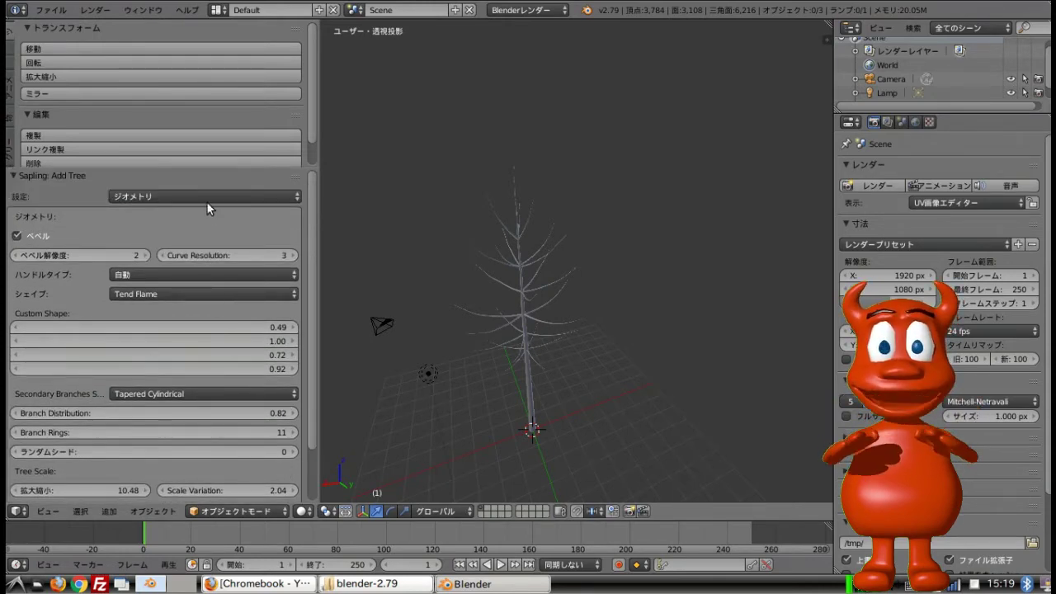
pyautogui.scroll(2, 461, 326)
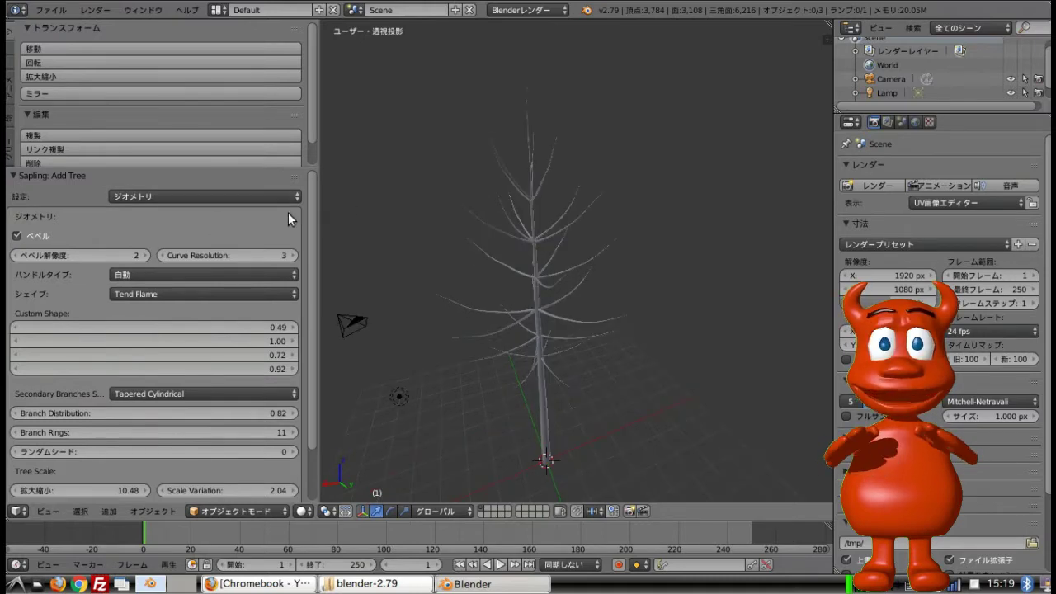
pyautogui.click(231, 195)
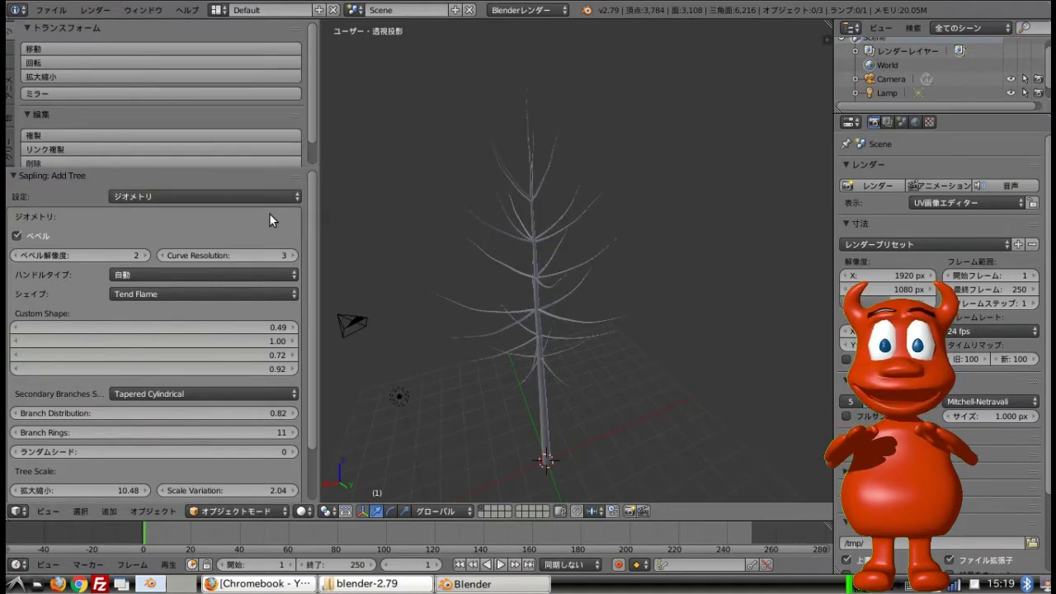
# - Show the Branch Splitting settings and raise Levels to 3
pyautogui.click(213, 196)
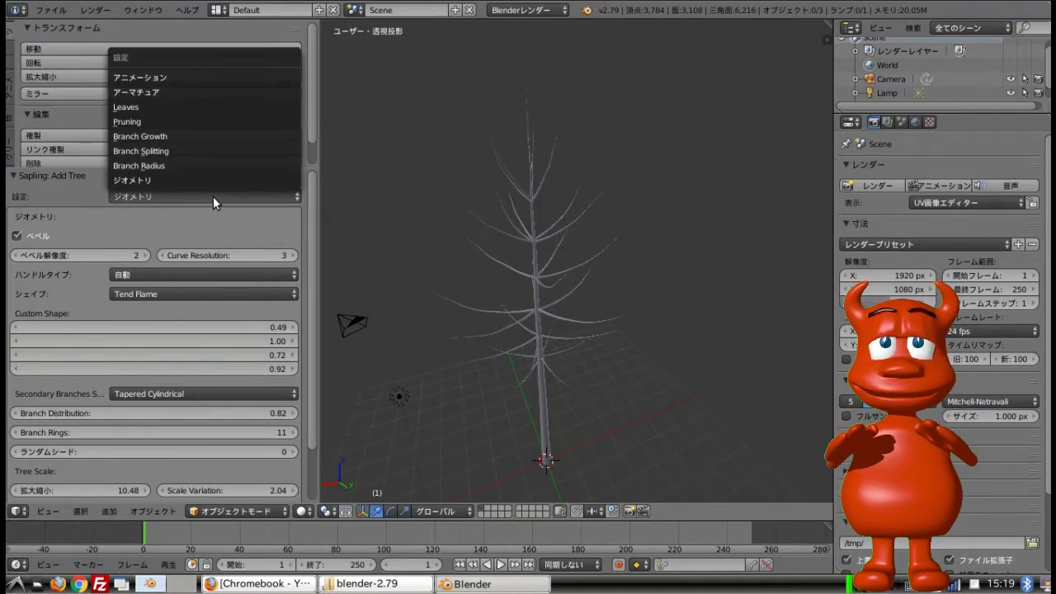
pyautogui.click(185, 149)
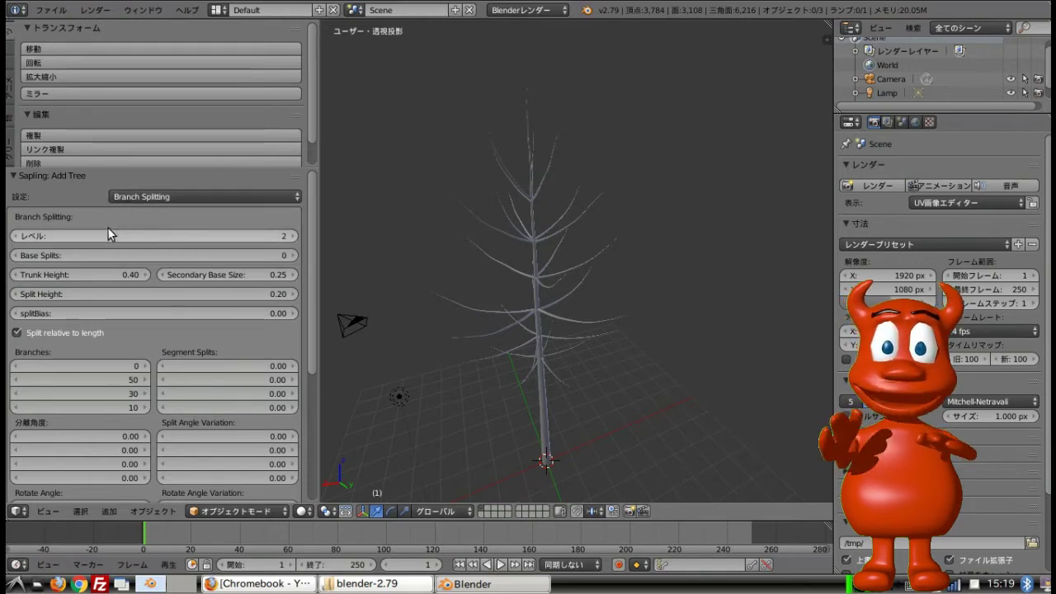
pyautogui.click(292, 240)
pyautogui.scroll(6, 519, 256)
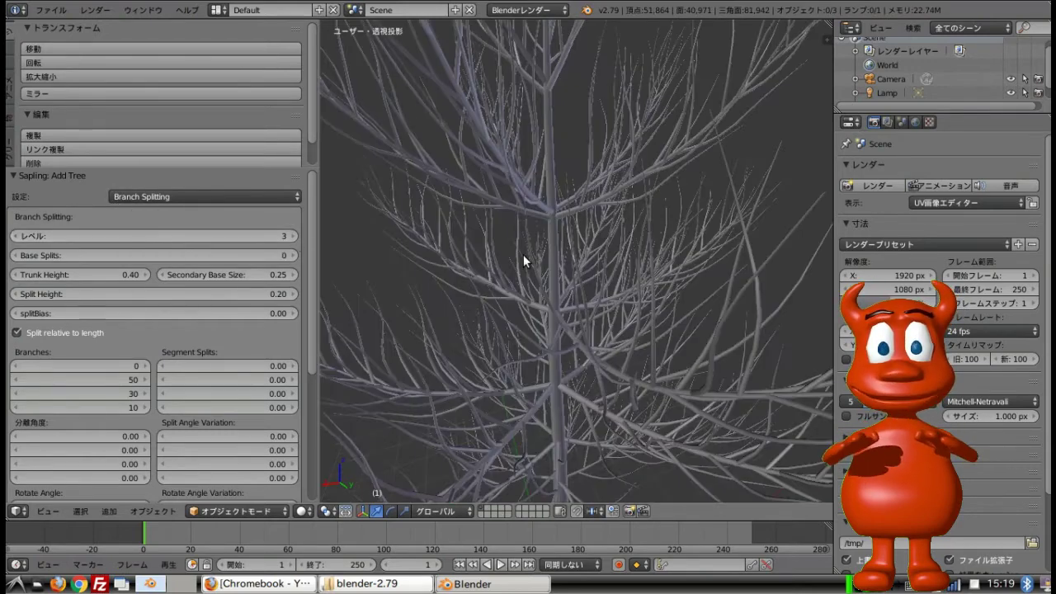
pyautogui.scroll(-8, 524, 254)
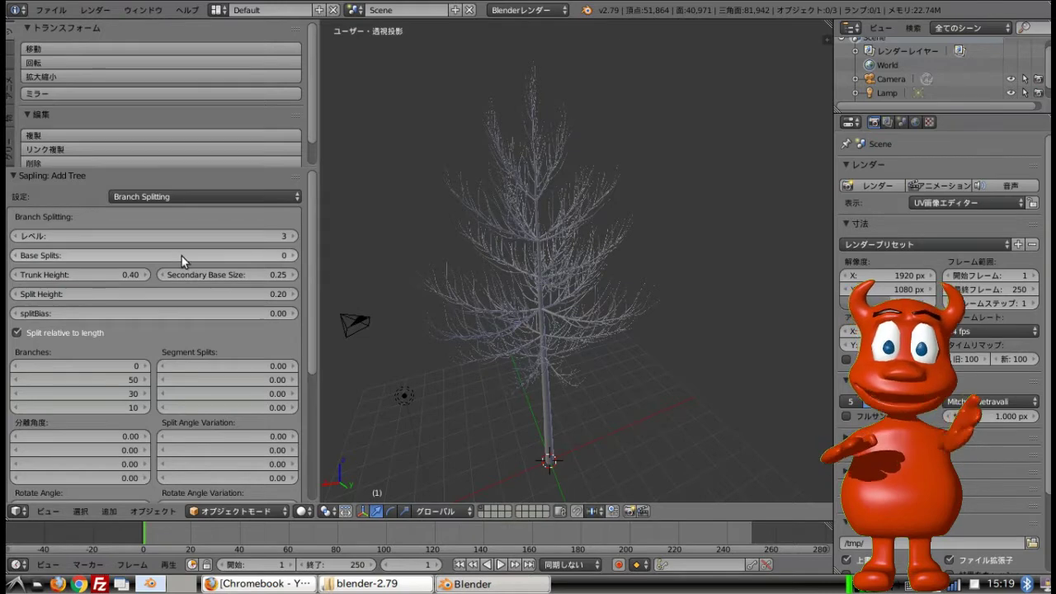
# - Test Base Splits up to 3, then bring it back to 0
pyautogui.click(293, 256)
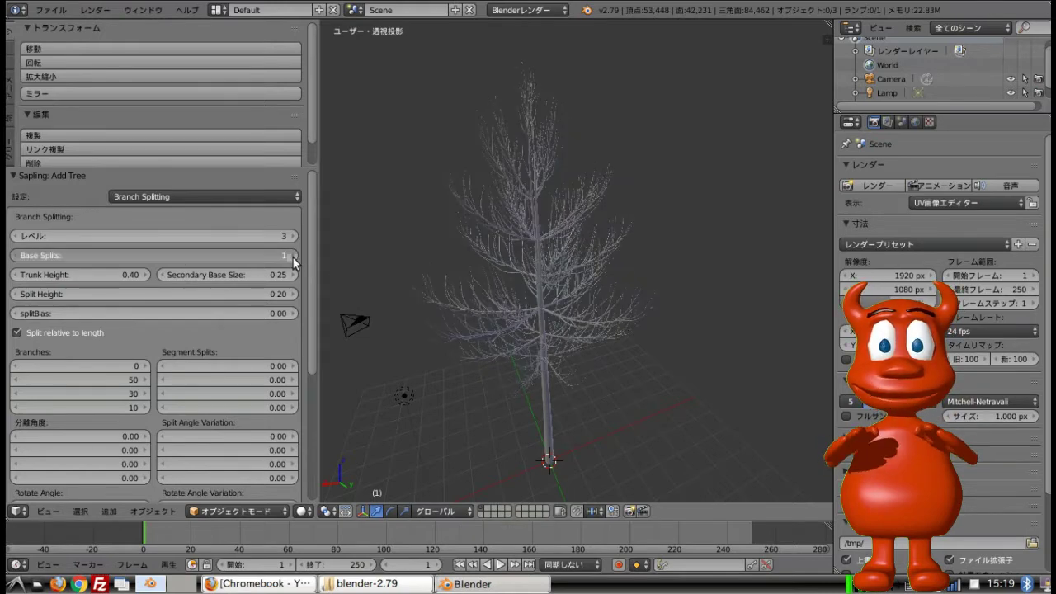
pyautogui.click(293, 256)
pyautogui.click(293, 255)
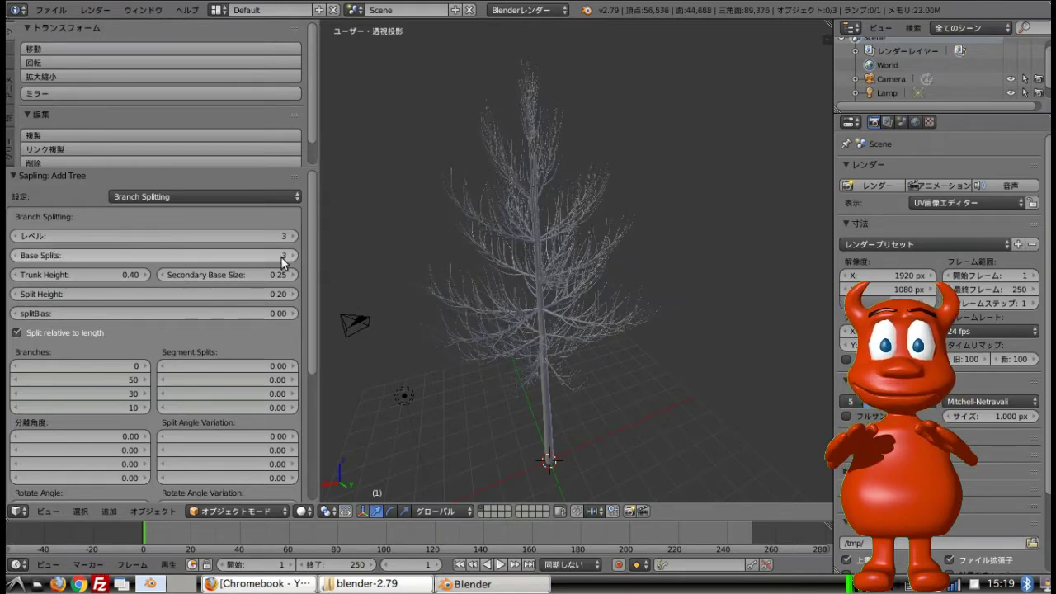
pyautogui.click(14, 256)
pyautogui.click(15, 255)
pyautogui.click(14, 256)
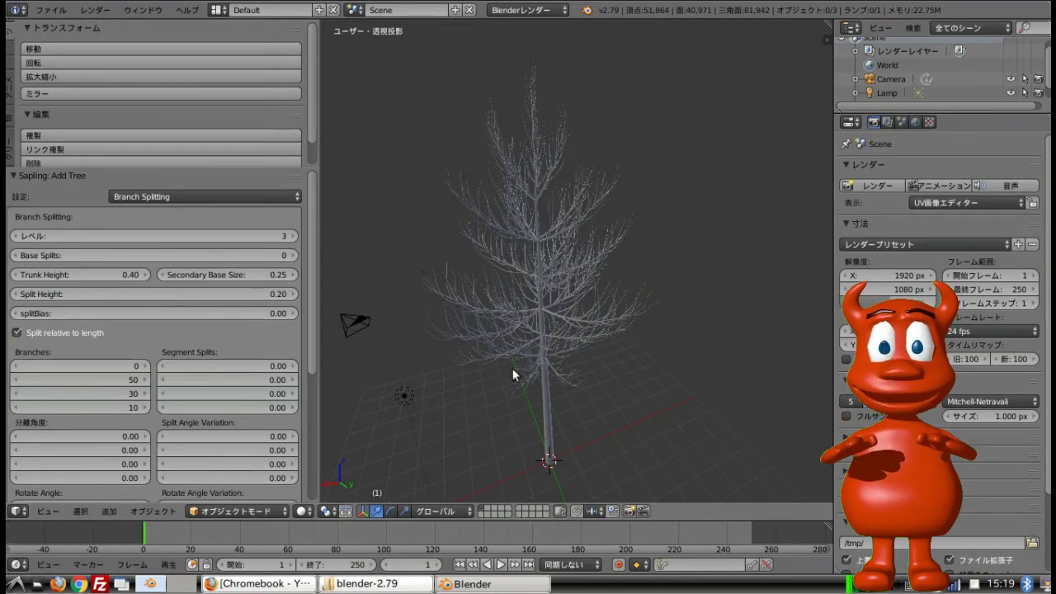
# - Level the view and compare branching with base splits raised again, finally leaving 0
pyautogui.scroll(-3, 564, 230)
pyautogui.moveTo(567, 270); pyautogui.dragTo(655, 270, button='middle')
pyautogui.scroll(2, 577, 308)
pyautogui.scroll(4, 576, 309)
pyautogui.scroll(-4, 562, 283)
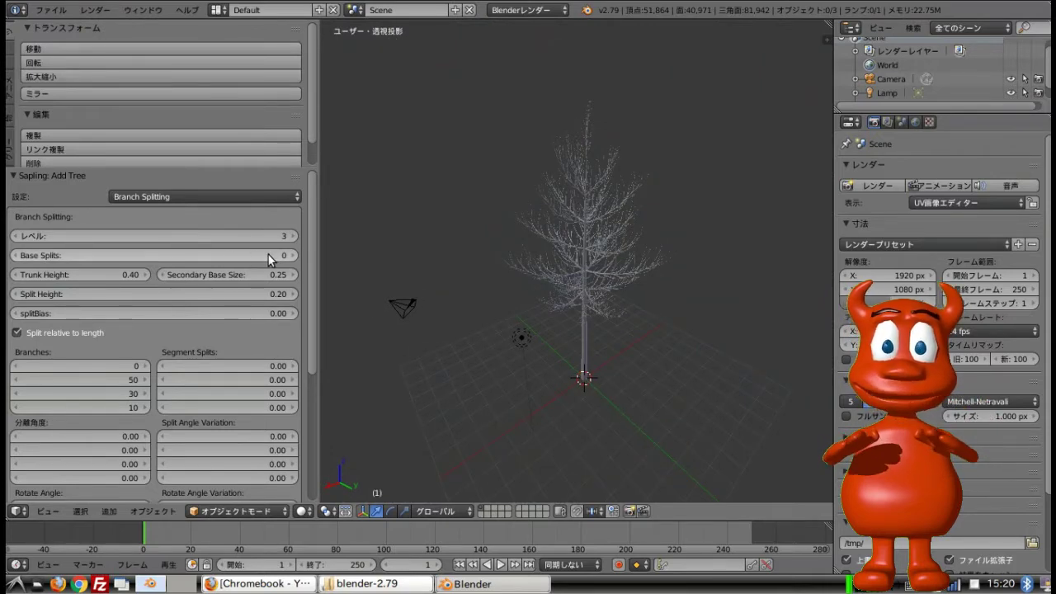
pyautogui.click(295, 255)
pyautogui.click(295, 256)
pyautogui.click(294, 255)
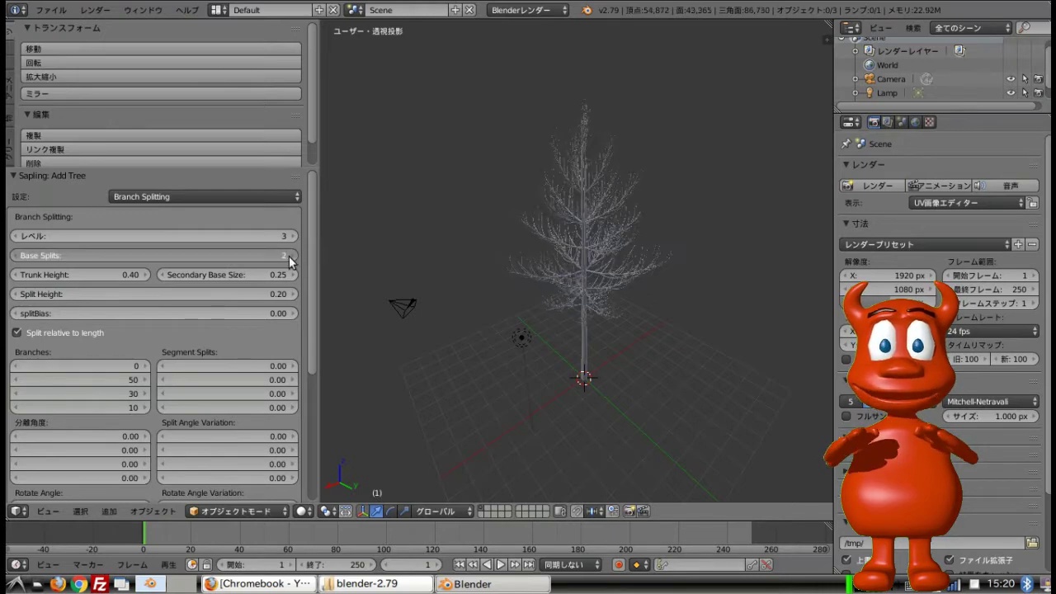
pyautogui.click(17, 257)
pyautogui.click(17, 257)
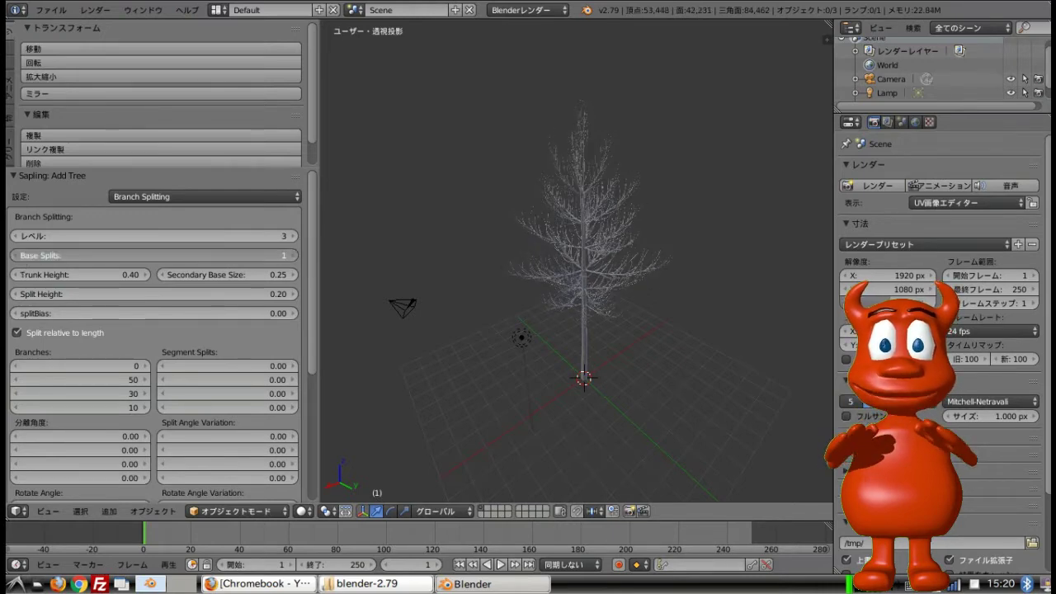
pyautogui.click(17, 257)
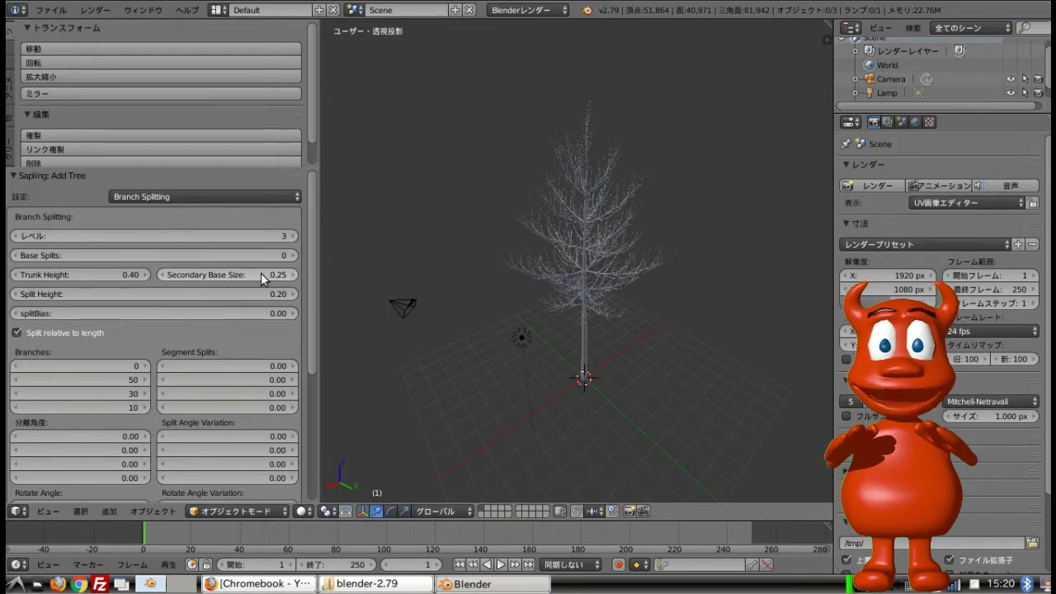
# - Set Trunk Height to 0.19, Secondary Base Size to 0.61 and Split Height to 0.44
pyautogui.click(144, 276)
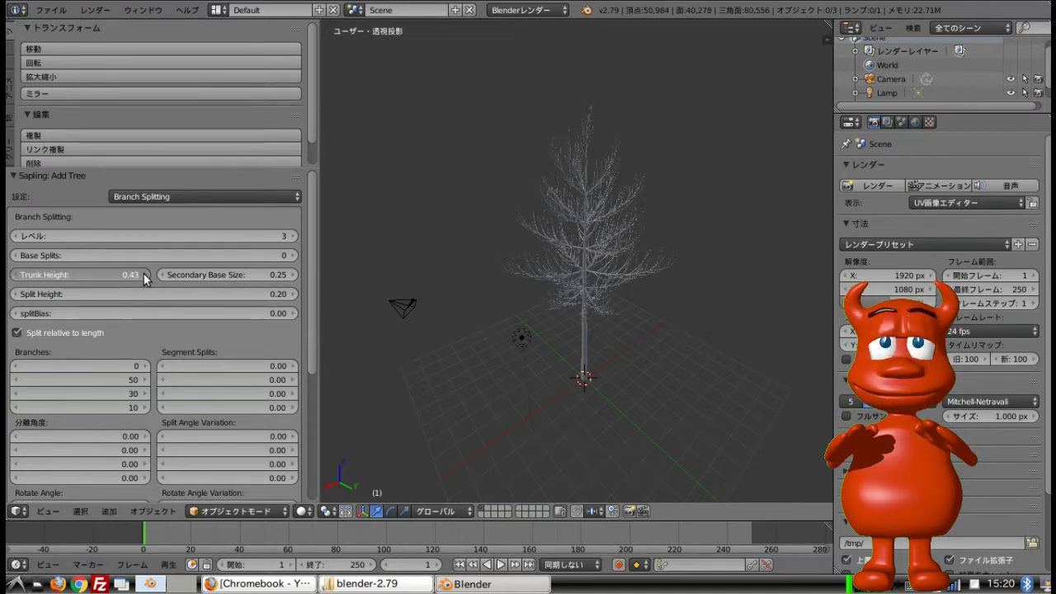
pyautogui.click(145, 276)
pyautogui.click(144, 277)
pyautogui.click(145, 277)
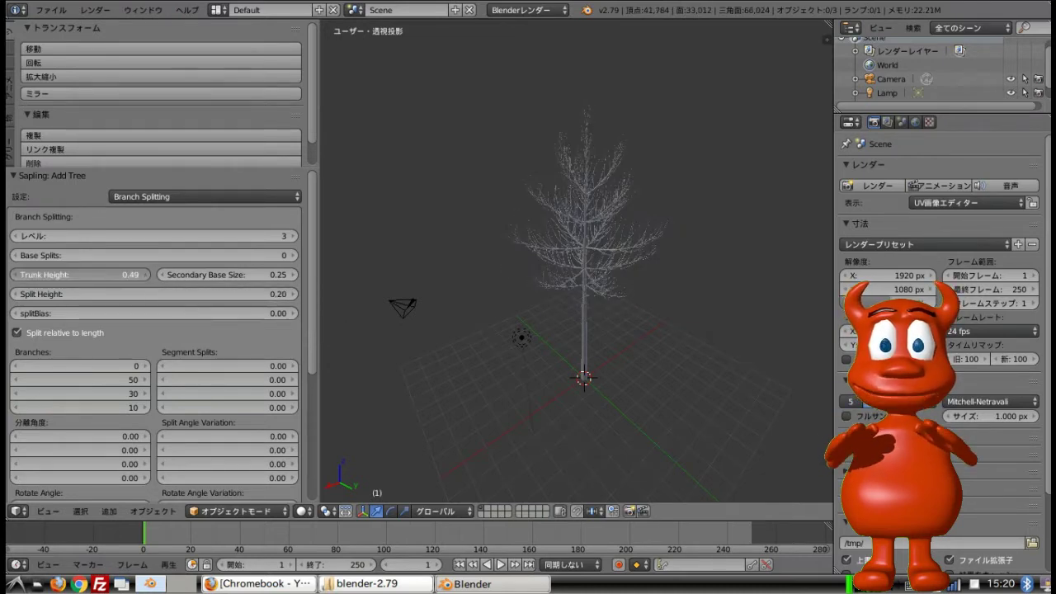
pyautogui.click(145, 276)
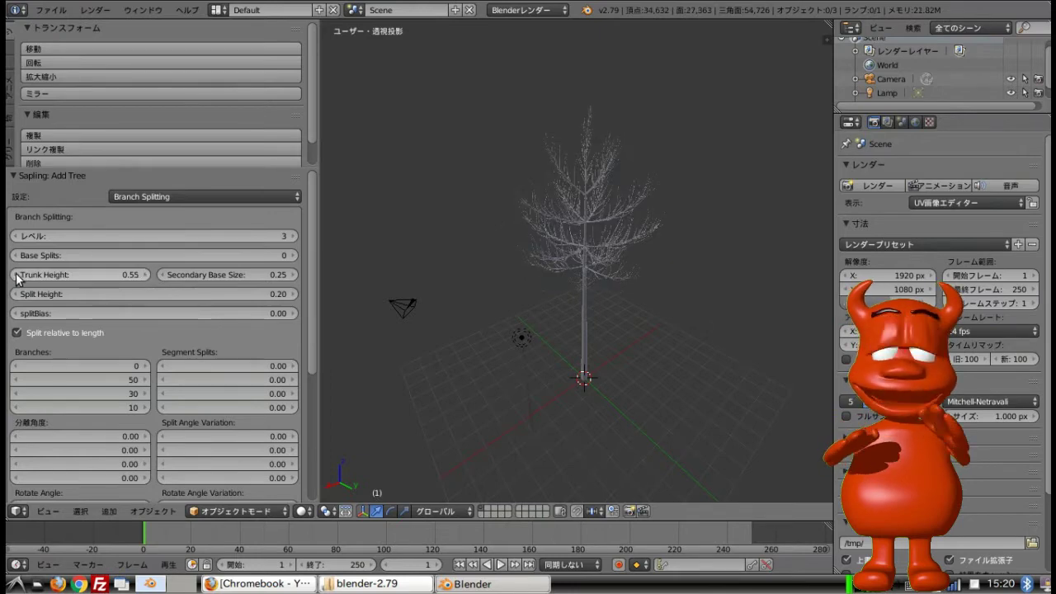
pyautogui.moveTo(16, 278); pyautogui.dragTo(62, 279)
pyautogui.moveTo(16, 279); pyautogui.dragTo(86, 274)
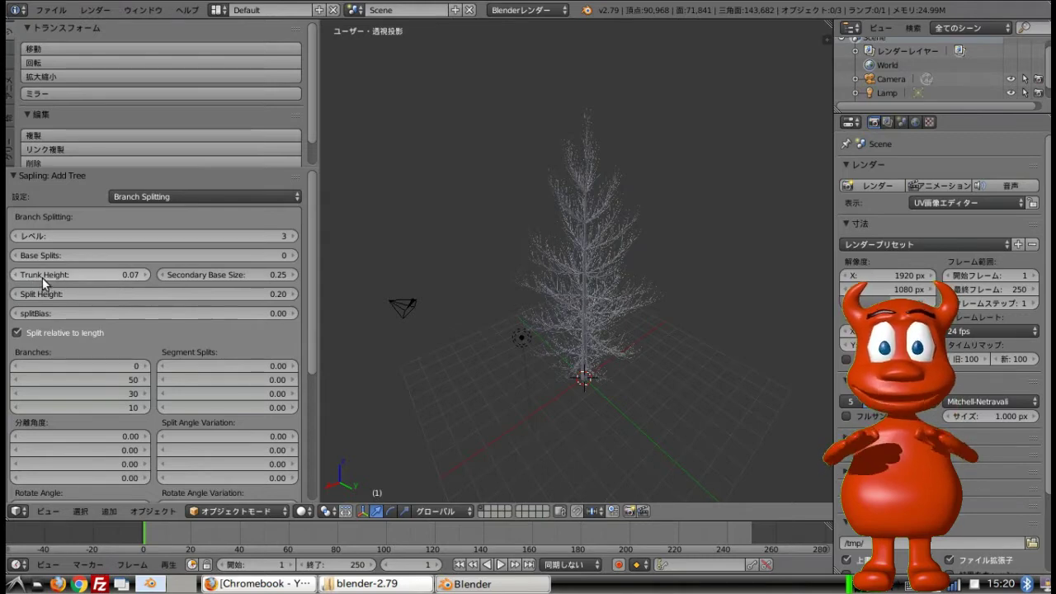
pyautogui.moveTo(67, 277); pyautogui.dragTo(131, 279)
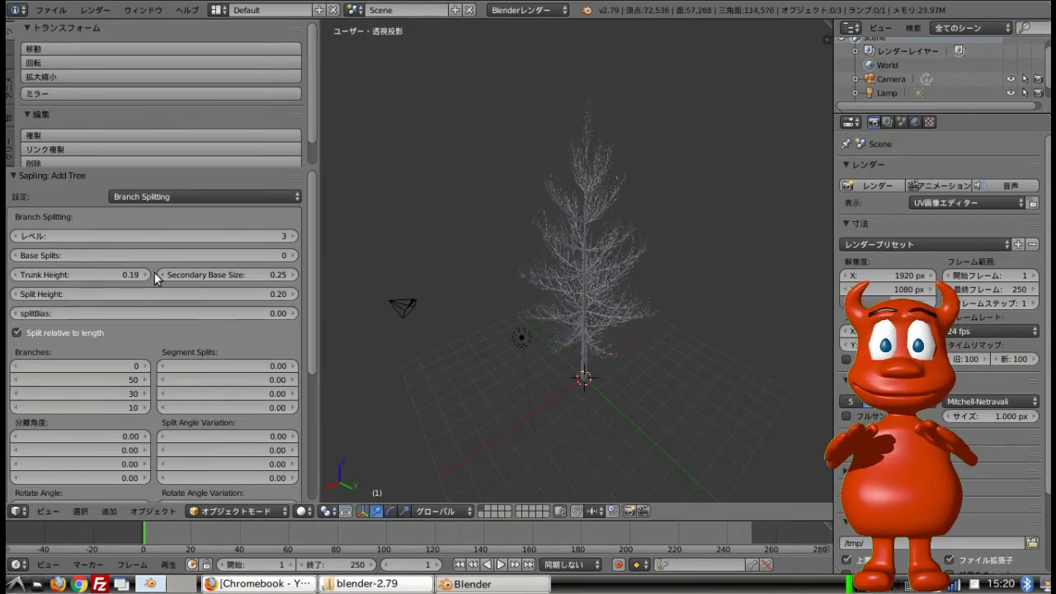
pyautogui.moveTo(216, 275); pyautogui.dragTo(144, 301)
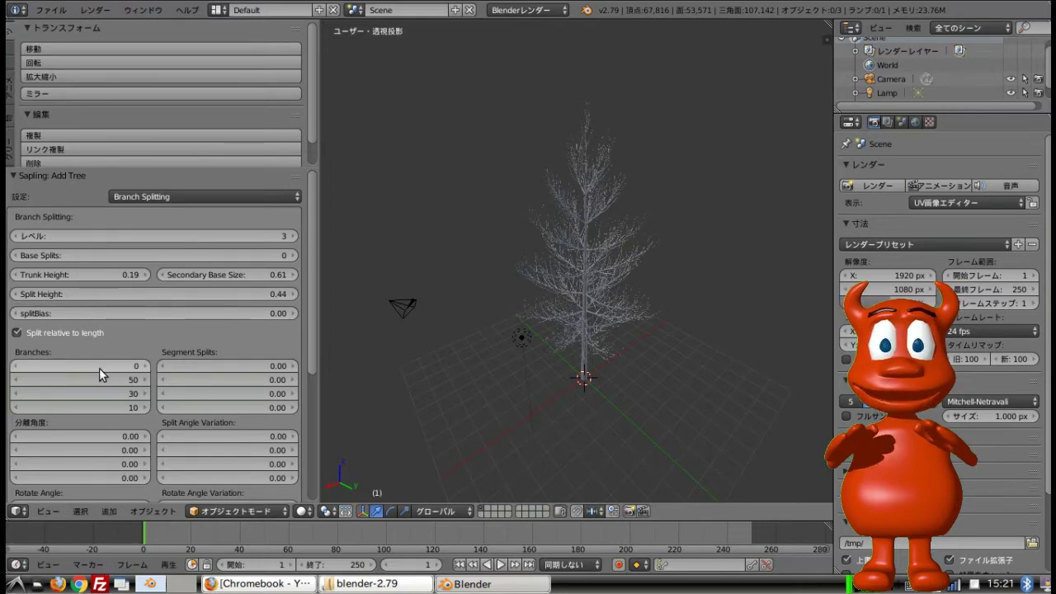
# - Raise the second-level Branches count from 50 to 64
pyautogui.scroll(-3, 141, 324)
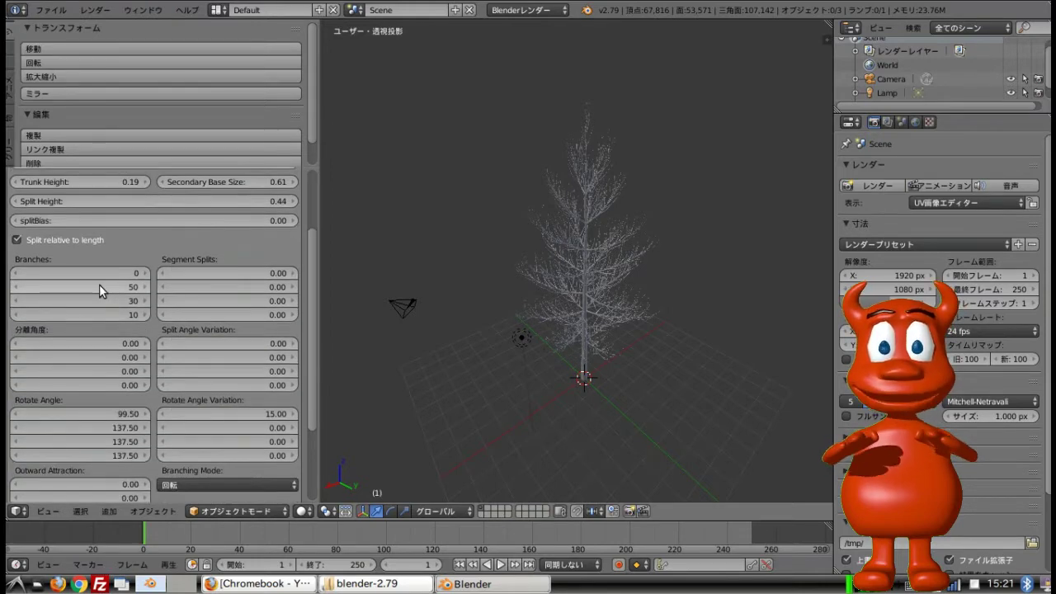
pyautogui.moveTo(80, 286)
pyautogui.mouseDown()
pyautogui.moveTo(134, 286)
pyautogui.moveTo(101, 288)
pyautogui.mouseUp()
pyautogui.scroll(-3, 122, 361)
pyautogui.scroll(6, 122, 361)
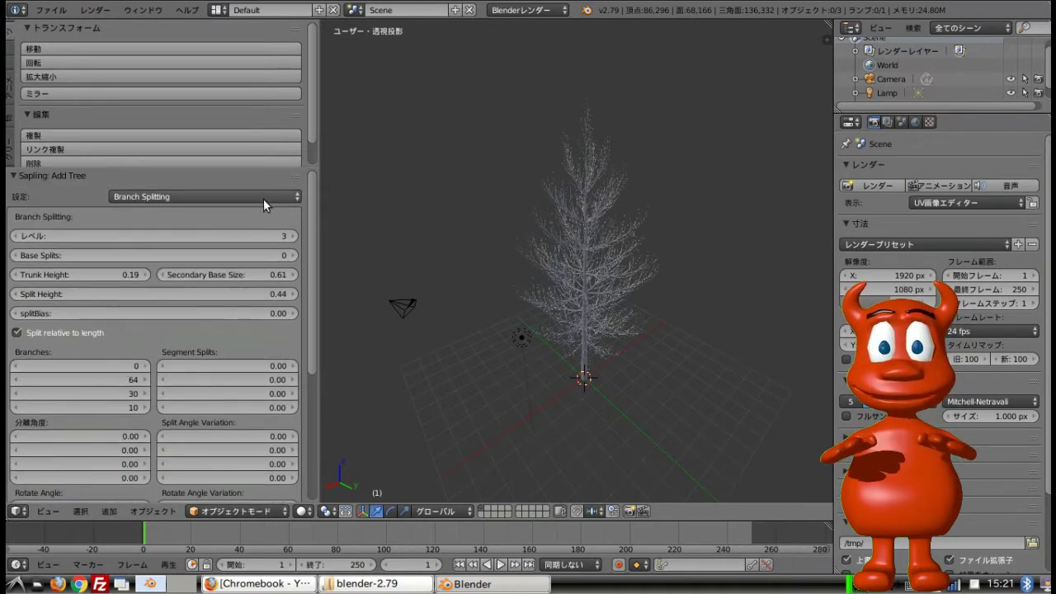
pyautogui.click(223, 196)
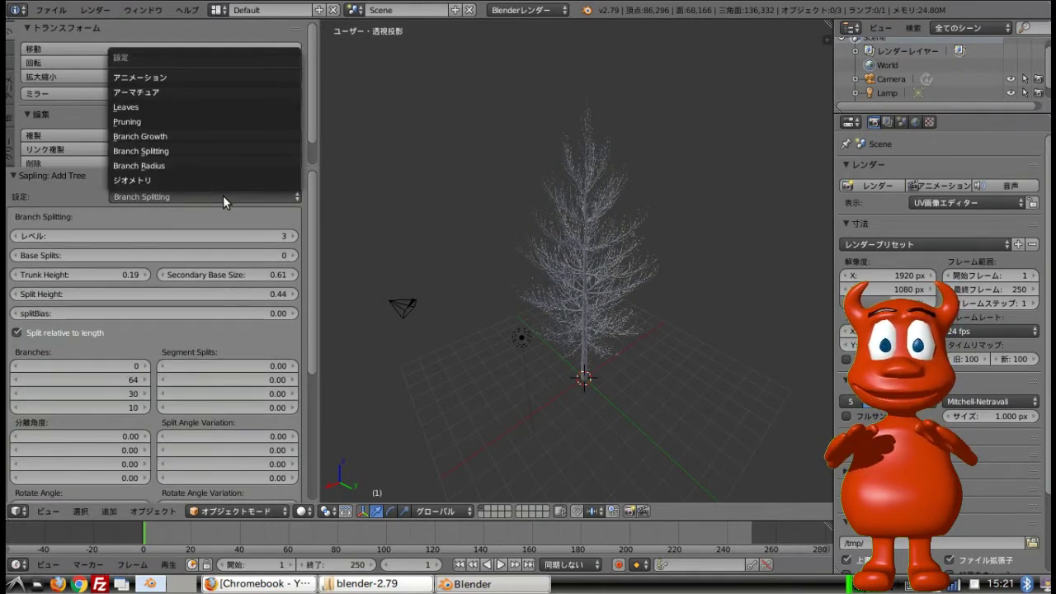
# - Switch the settings group to Leaves, passing through Branch Growth first
pyautogui.click(180, 137)
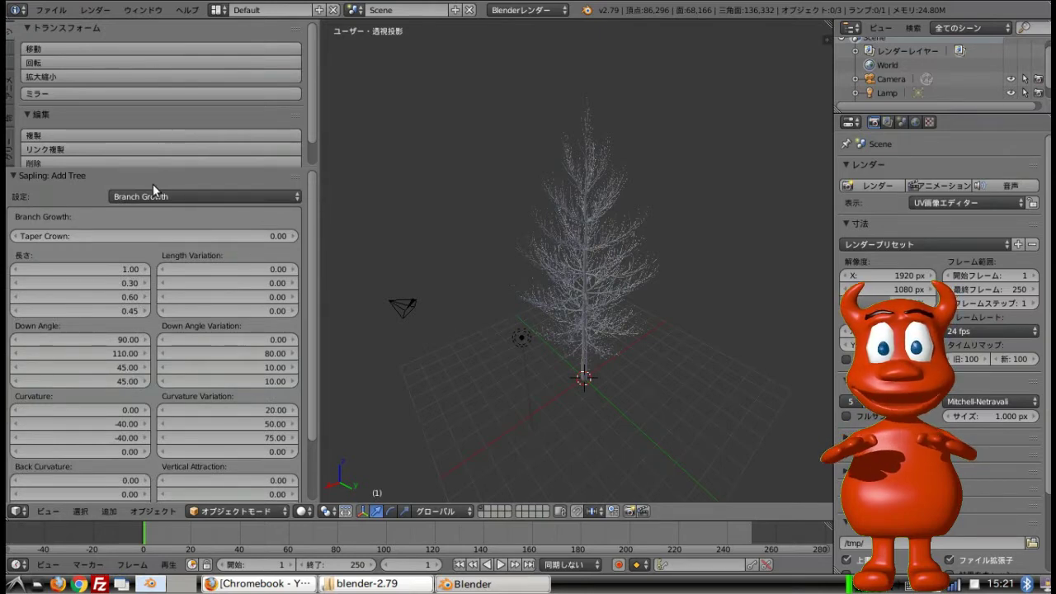
pyautogui.click(178, 195)
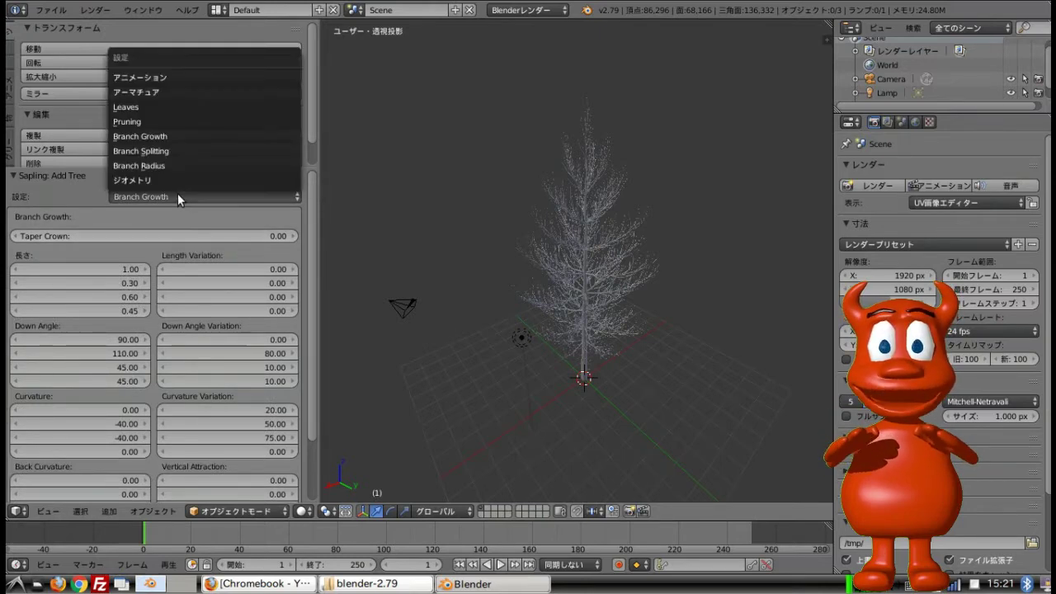
pyautogui.click(186, 107)
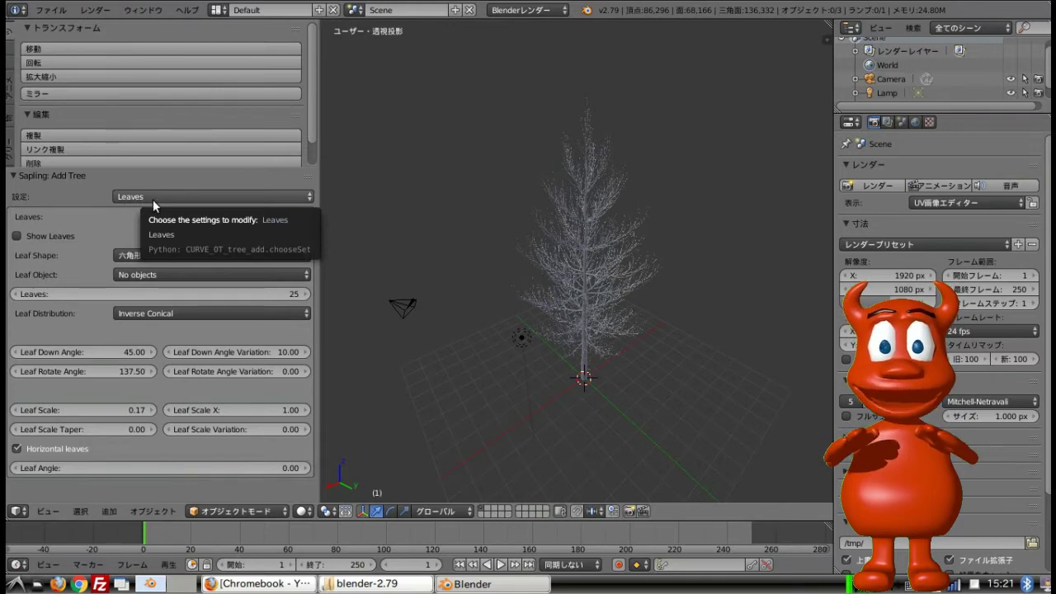
# - Turn on Show Leaves and zoom in to inspect the hexagonal leaves
pyautogui.click(54, 238)
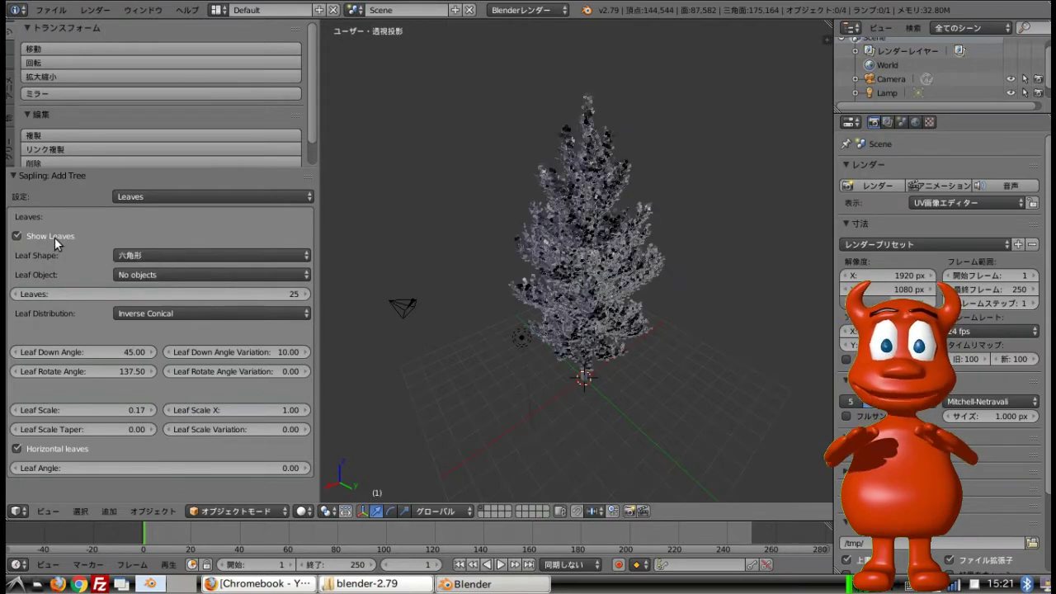
pyautogui.scroll(6, 673, 244)
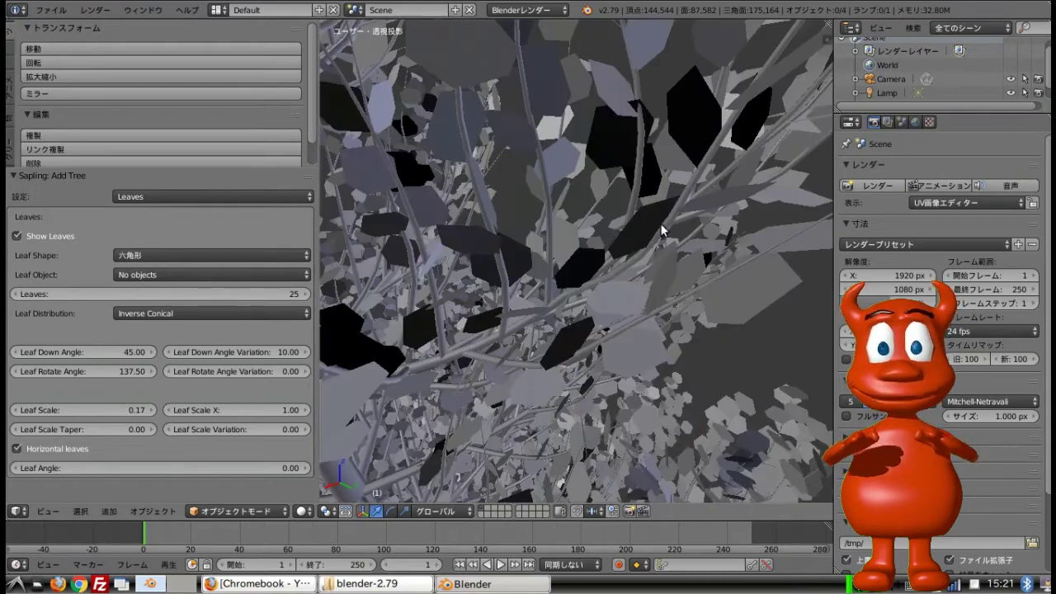
pyautogui.scroll(-4, 575, 247)
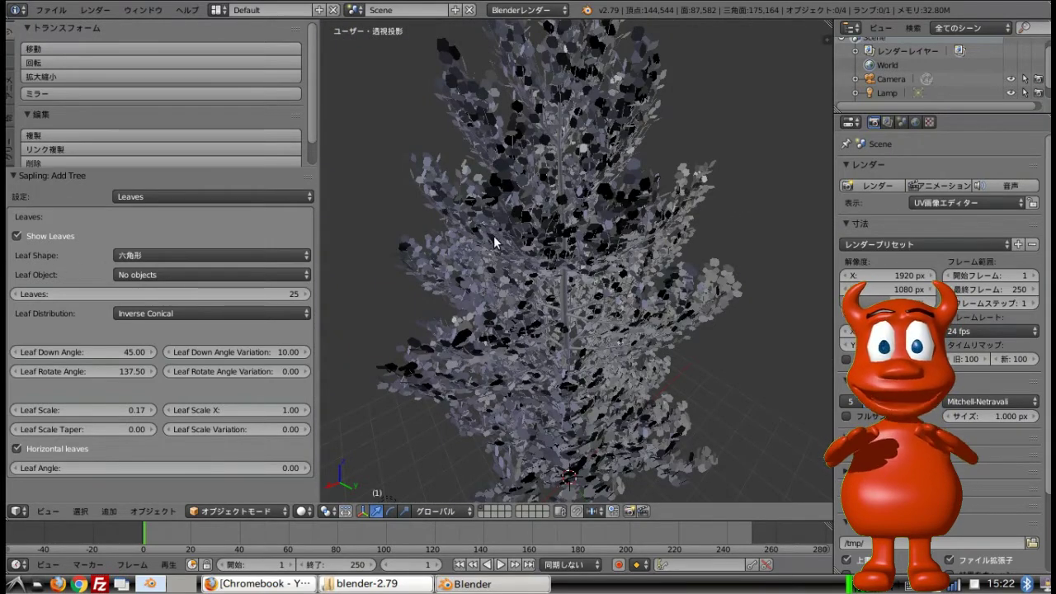
pyautogui.scroll(5, 503, 230)
pyautogui.scroll(-3, 577, 233)
pyautogui.scroll(2, 575, 239)
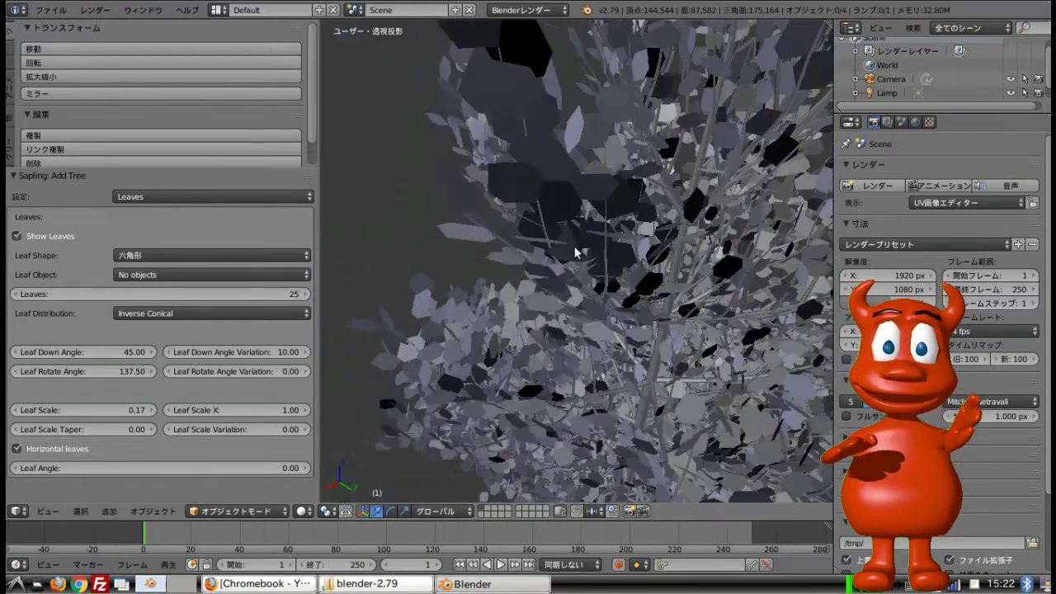
# - Try the rectangle and DupliFaces leaf shapes, zooming to compare them
pyautogui.click(298, 256)
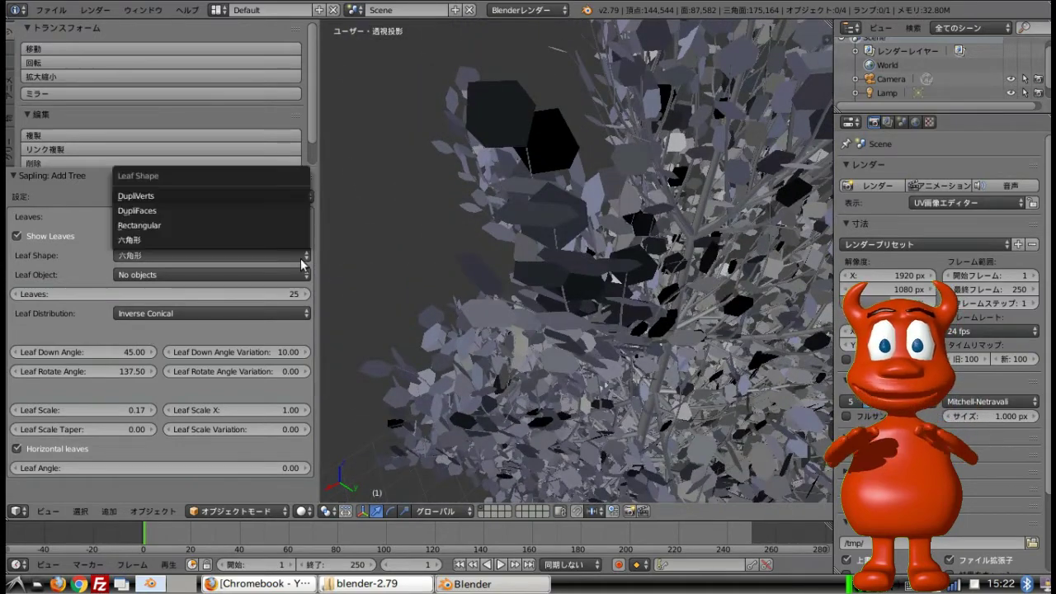
pyautogui.click(198, 226)
pyautogui.click(255, 252)
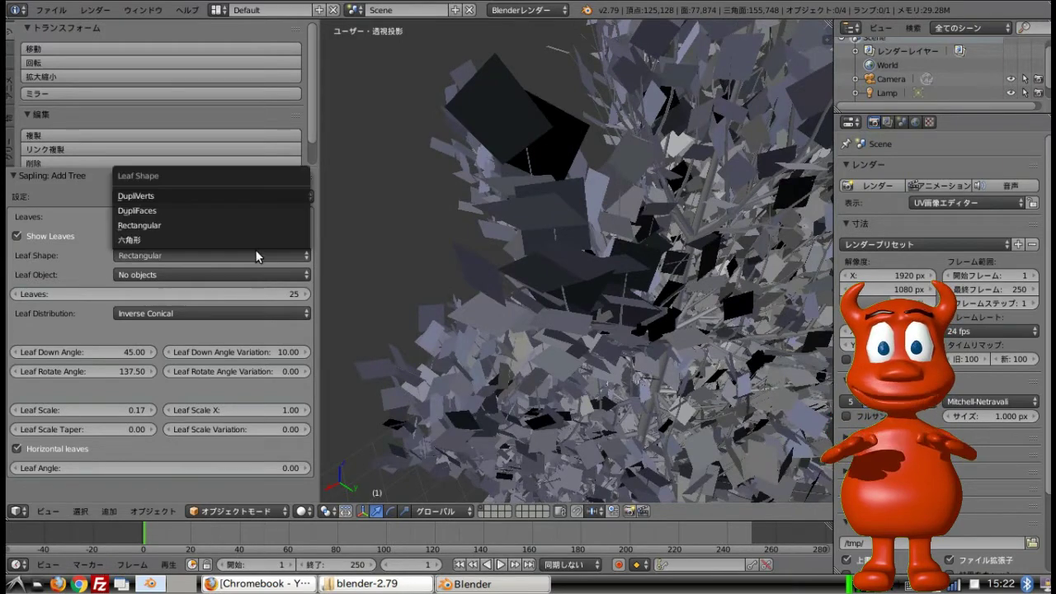
pyautogui.click(238, 211)
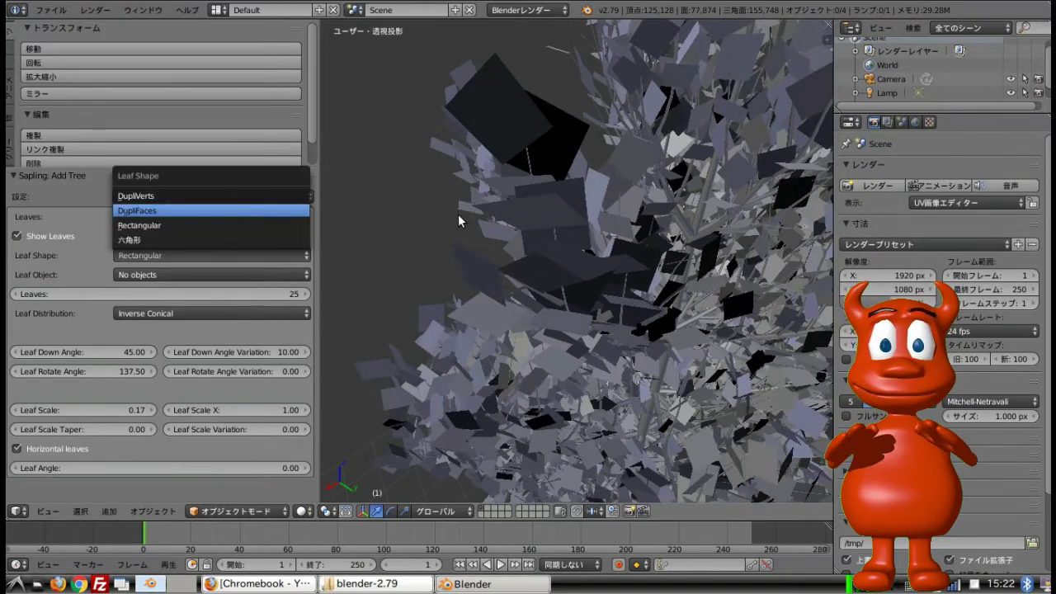
pyautogui.scroll(4, 550, 223)
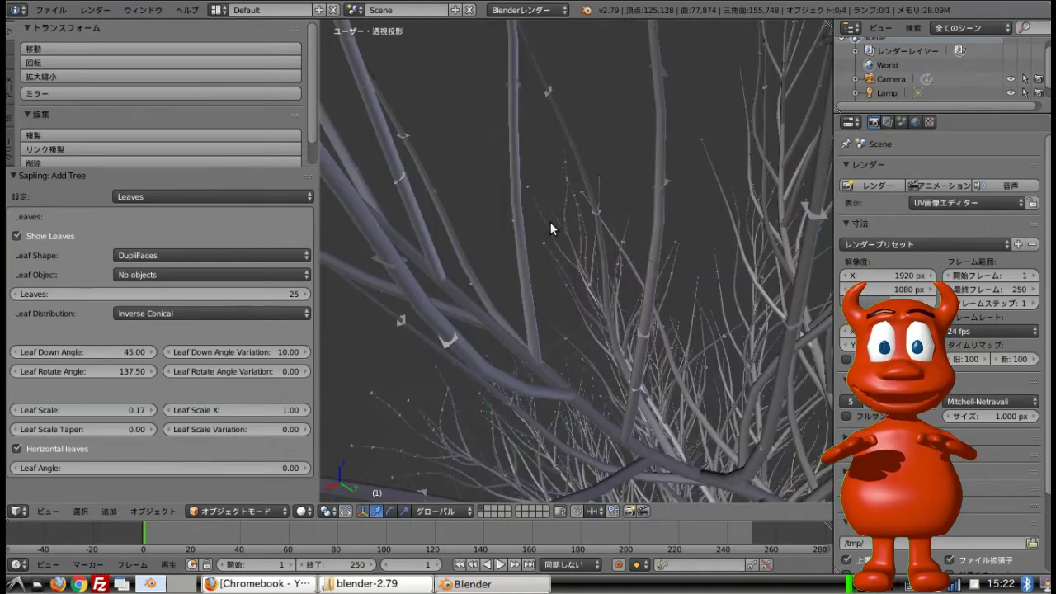
pyautogui.scroll(-5, 550, 222)
pyautogui.scroll(3, 587, 265)
pyautogui.scroll(-3, 588, 266)
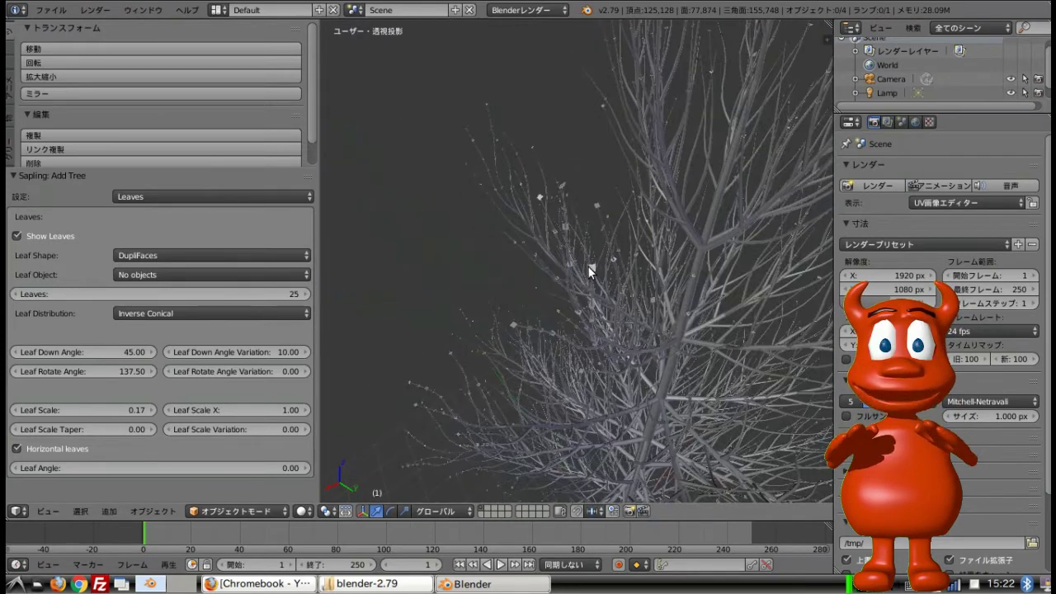
# - Settle on the hexagon (六角形) leaf shape, leaving no leaf object assigned
pyautogui.click(198, 253)
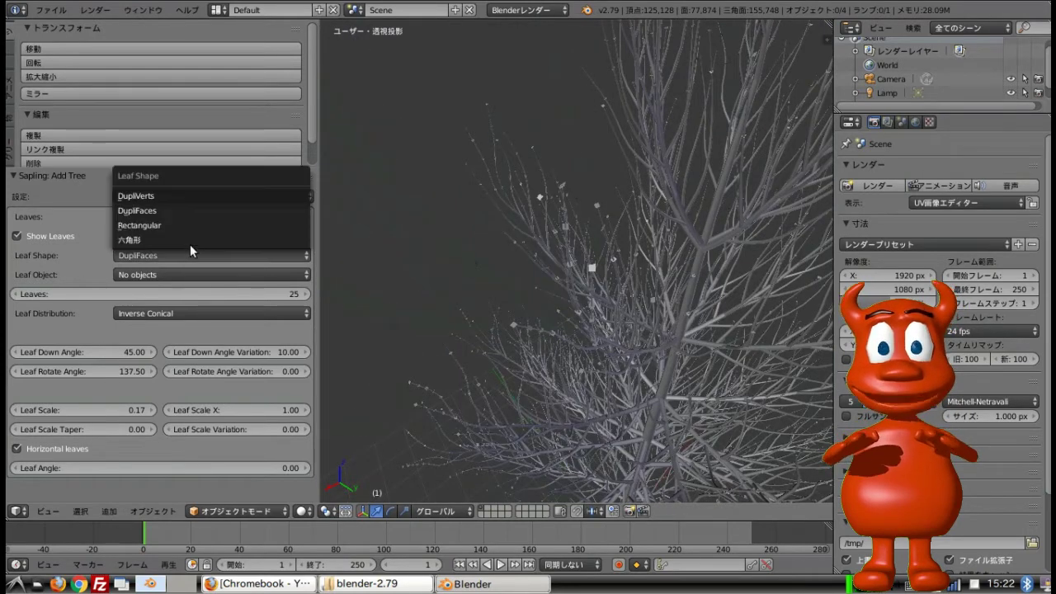
pyautogui.click(190, 197)
pyautogui.scroll(4, 545, 288)
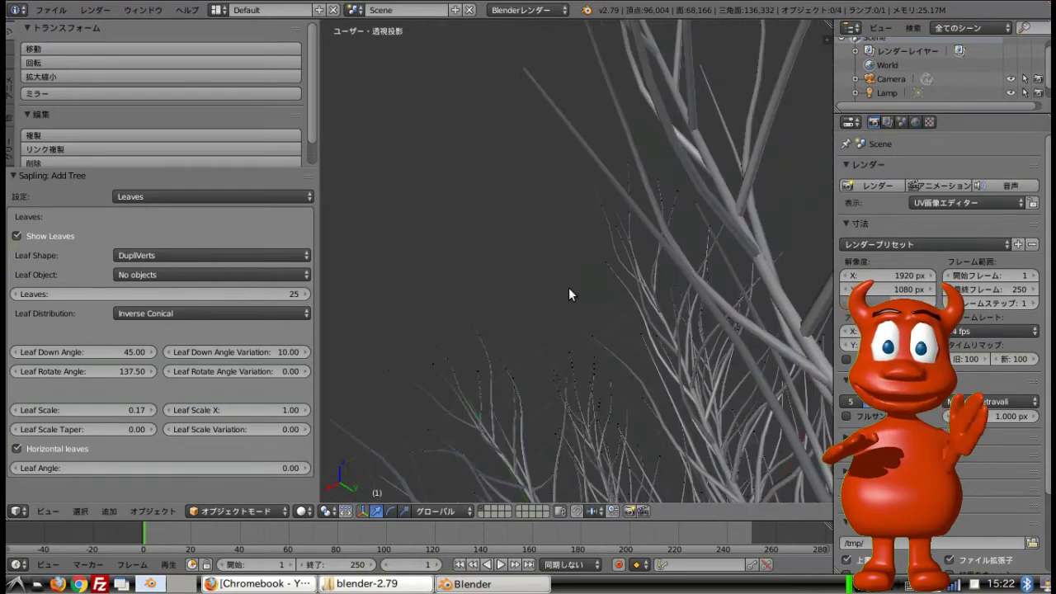
pyautogui.scroll(-4, 569, 289)
pyautogui.click(201, 252)
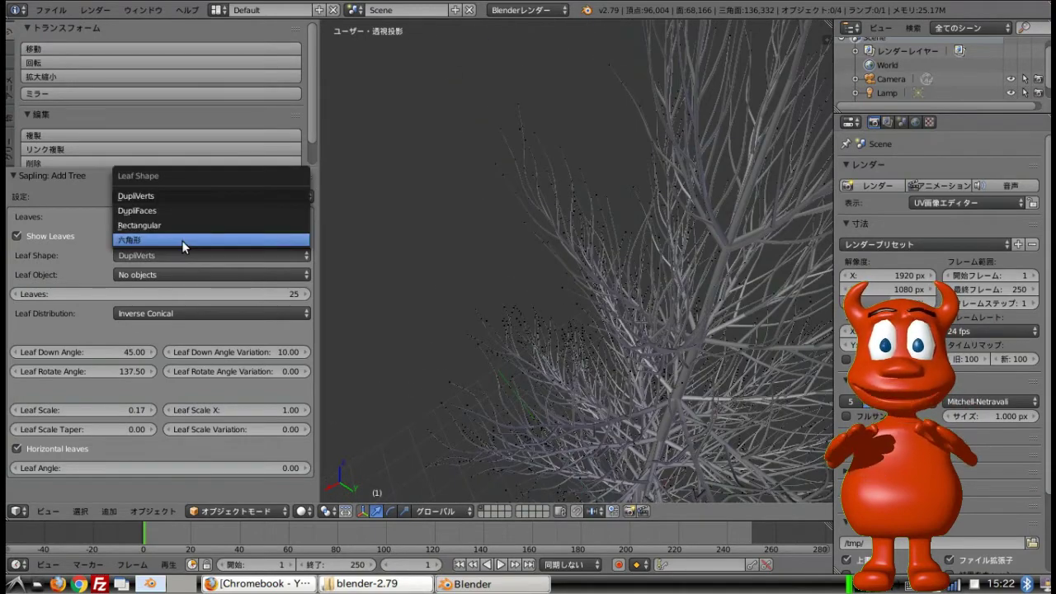
pyautogui.click(235, 240)
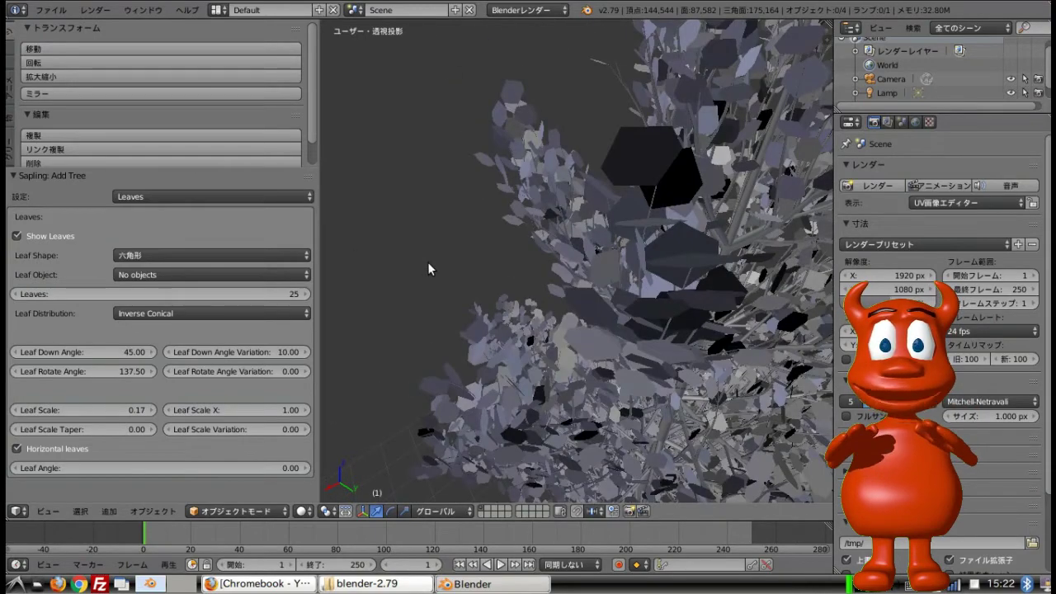
pyautogui.click(235, 275)
pyautogui.click(236, 276)
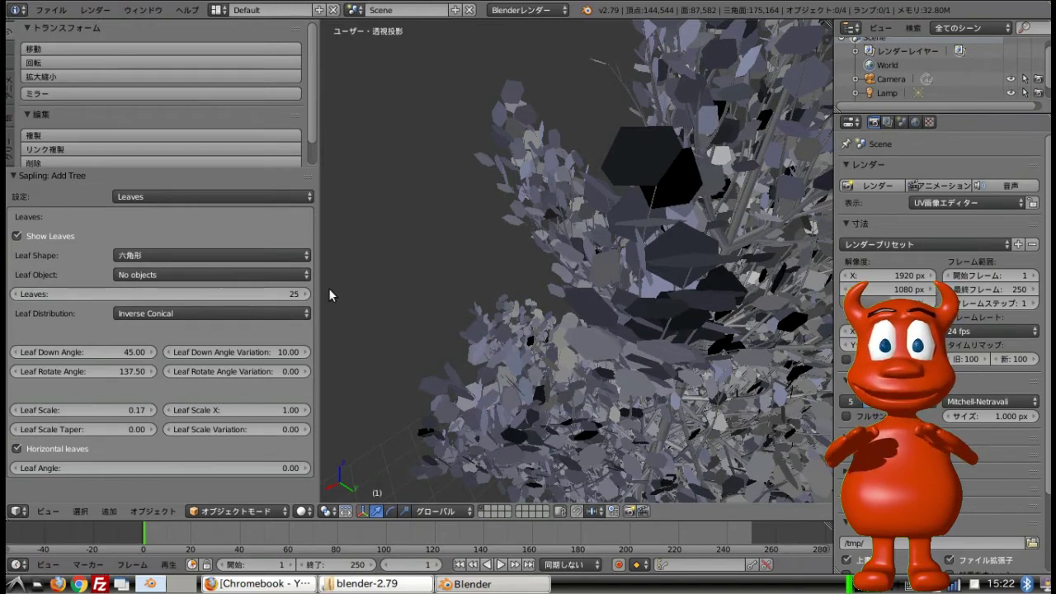
pyautogui.click(294, 274)
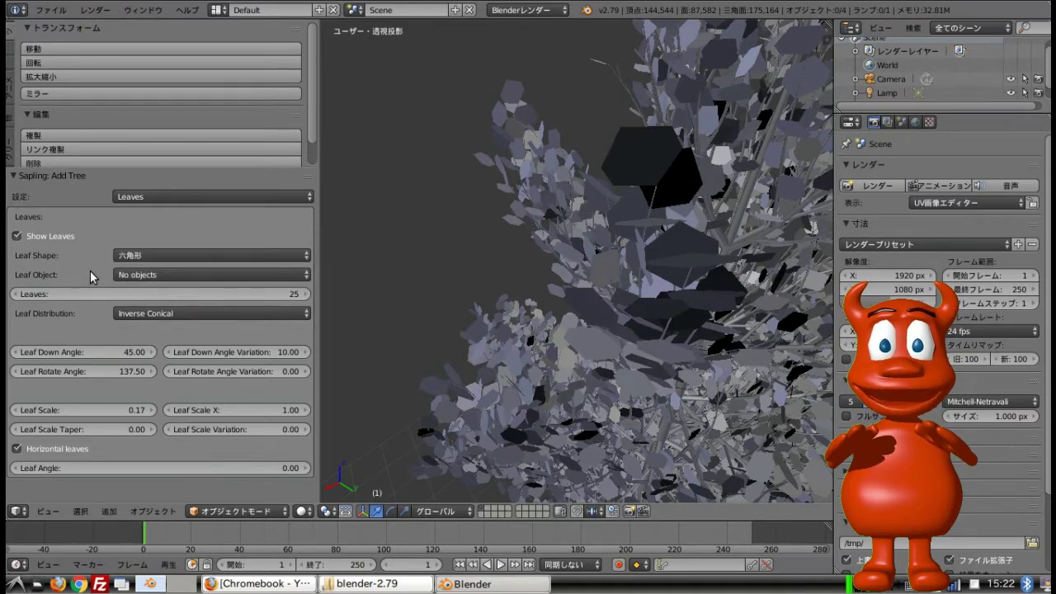
# - Keep Leaves at 25 for now and frame the whole tree in the view
pyautogui.click(89, 292)
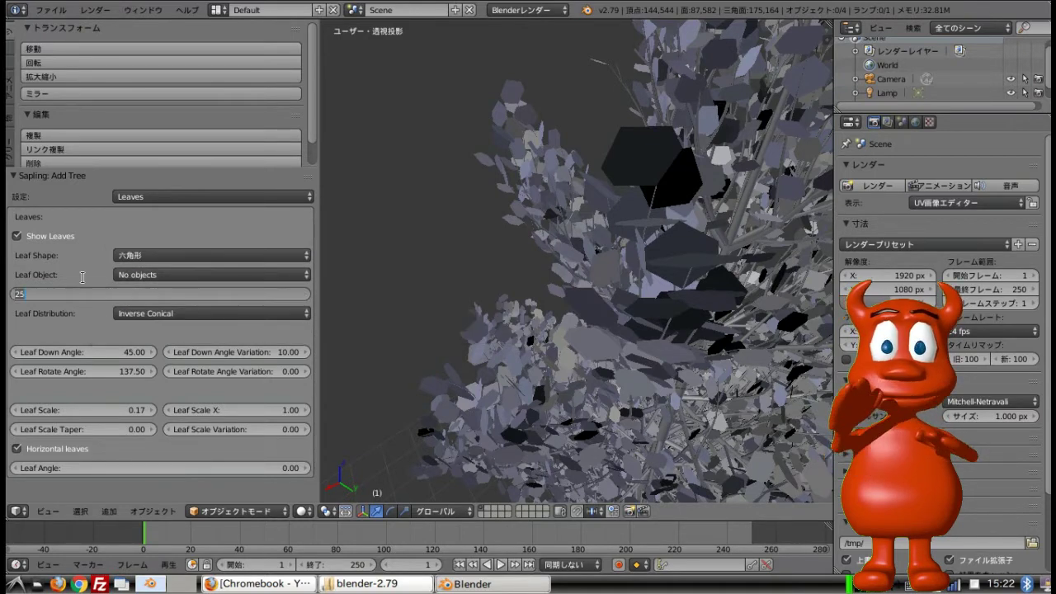
pyautogui.press('Return')
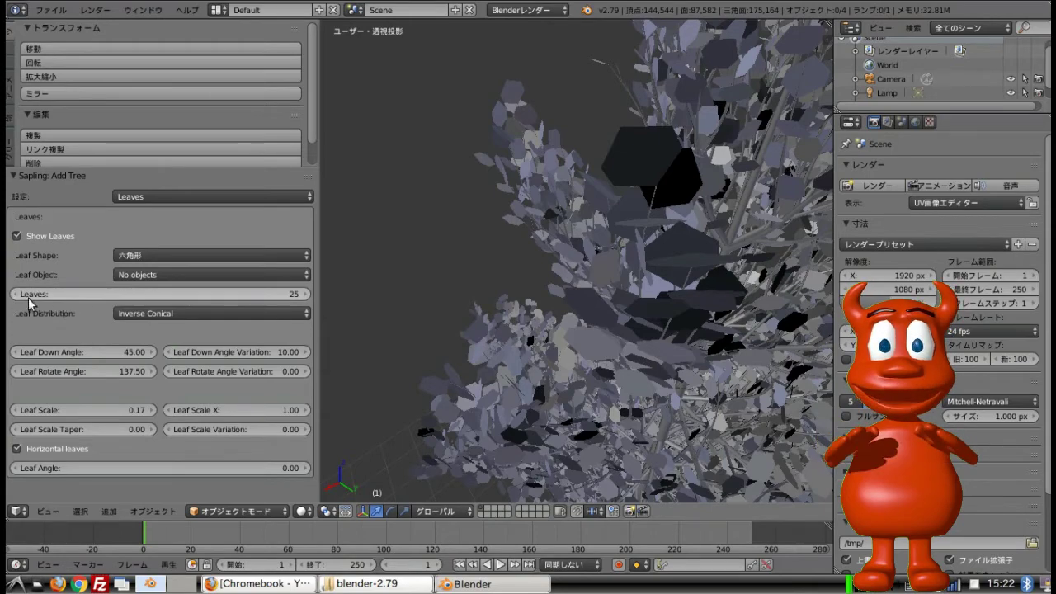
pyautogui.press('Home')
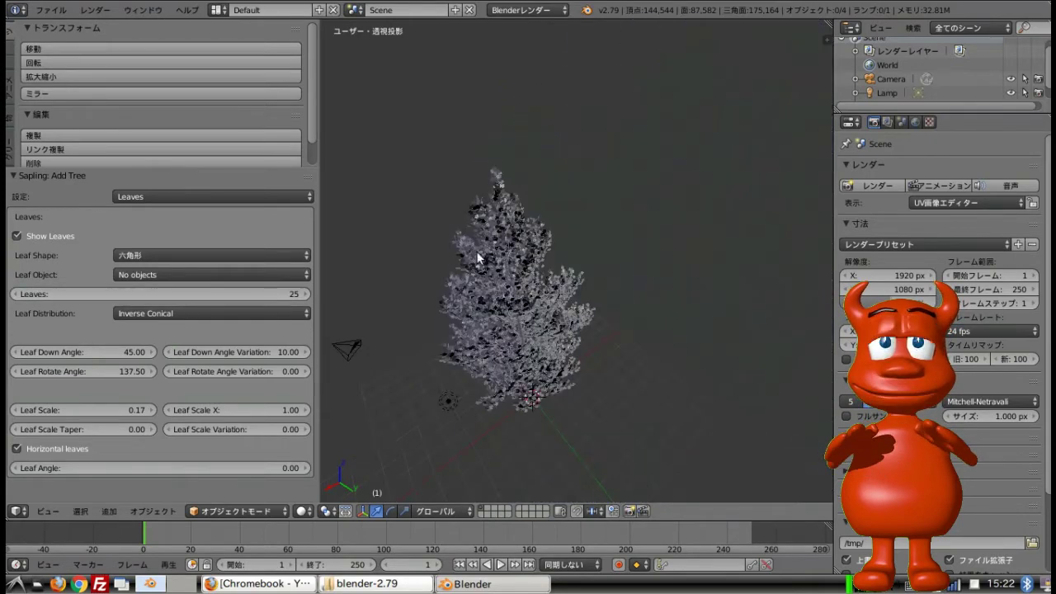
pyautogui.scroll(5, 486, 259)
pyautogui.scroll(2, 527, 276)
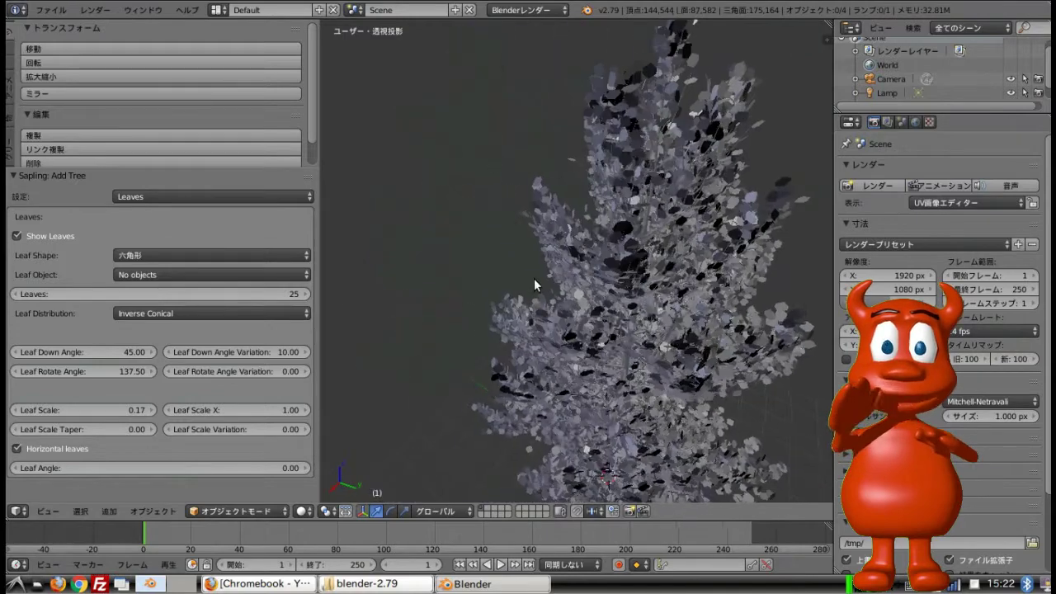
pyautogui.scroll(3, 402, 290)
pyautogui.scroll(-3, 386, 294)
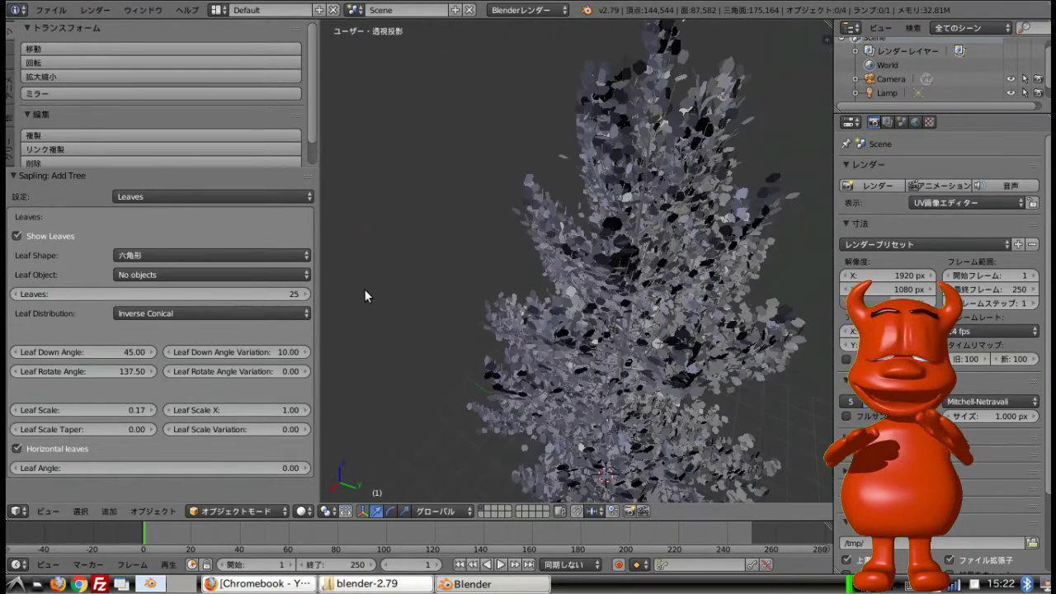
pyautogui.scroll(4, 364, 288)
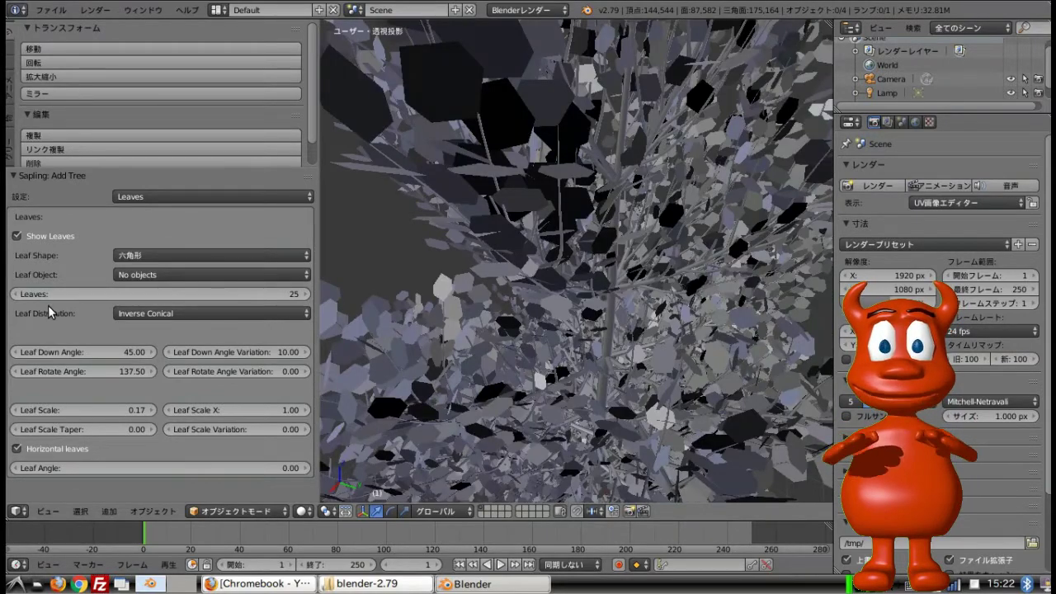
# - Lower the Leaves count step by step from 25 down below 19
pyautogui.click(16, 294)
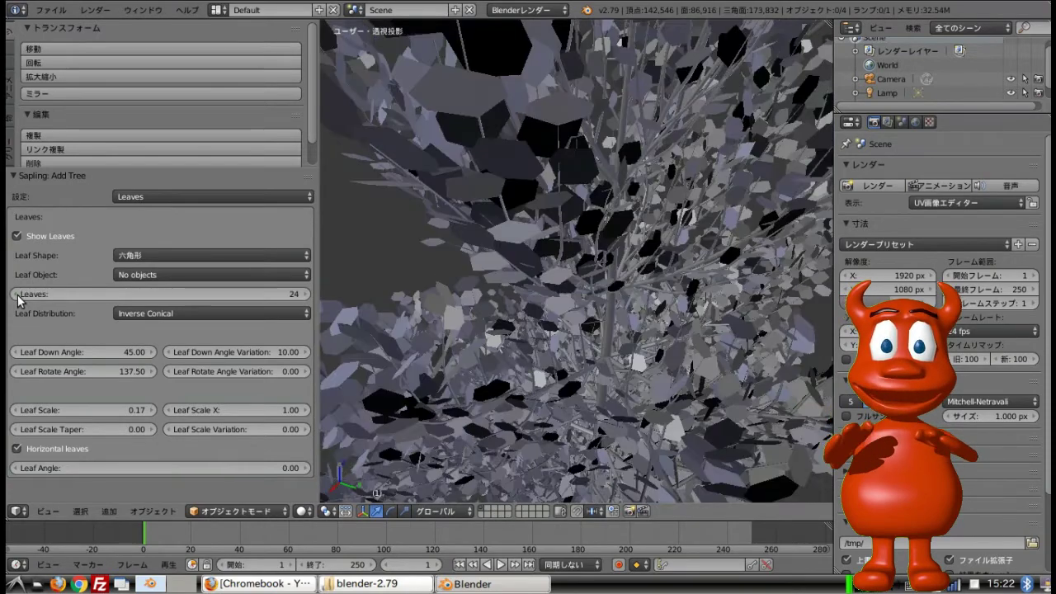
pyautogui.click(16, 294)
pyautogui.click(17, 294)
pyautogui.click(17, 295)
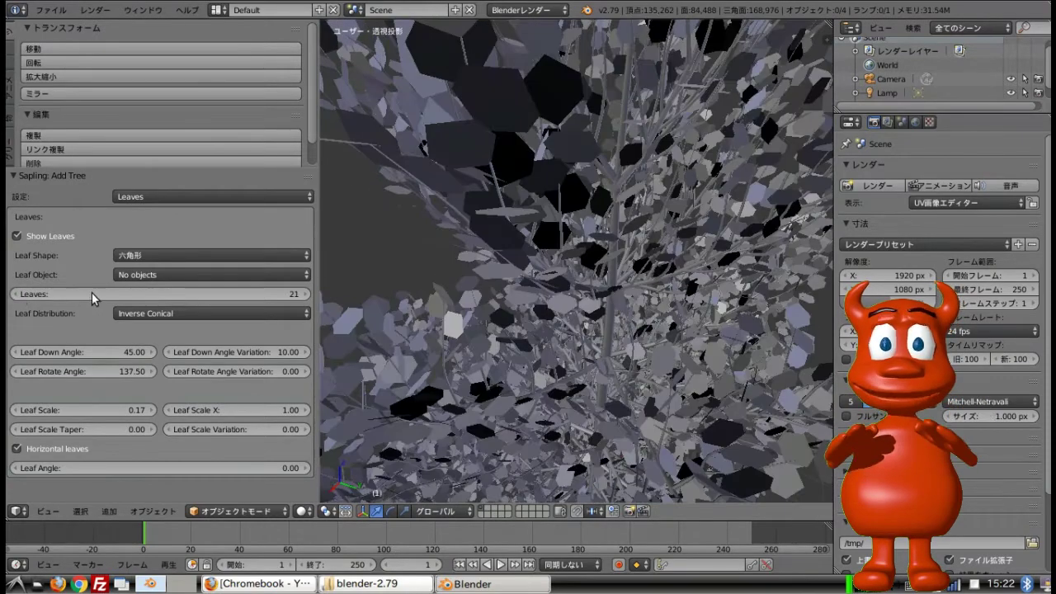
pyautogui.click(16, 294)
pyautogui.click(16, 295)
pyautogui.moveTo(17, 294); pyautogui.dragTo(106, 297)
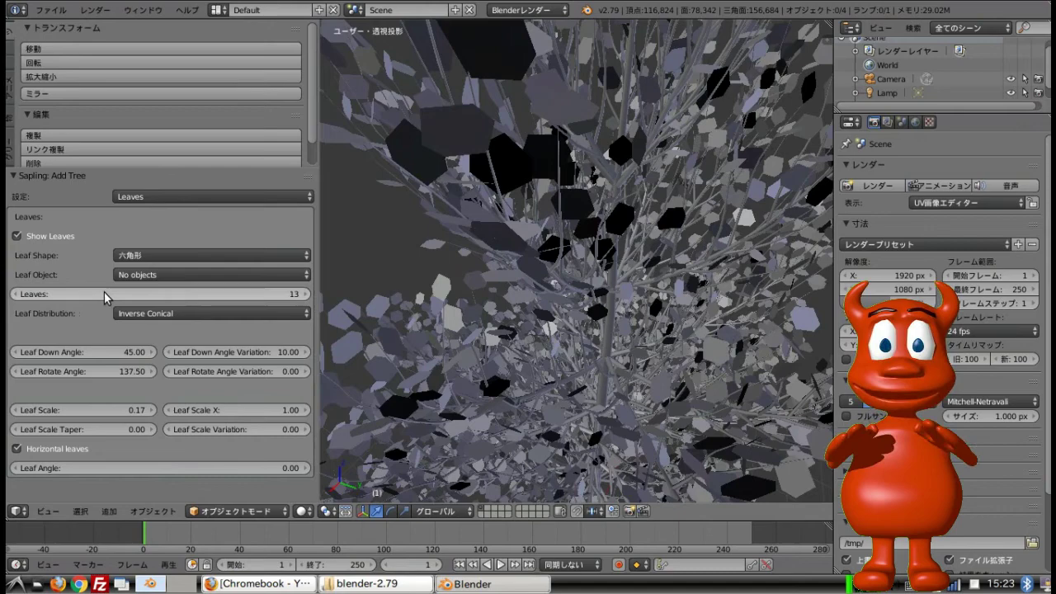
# - Raise Leaves back up to 21 and orbit around the tree to inspect it
pyautogui.click(305, 295)
pyautogui.click(305, 295)
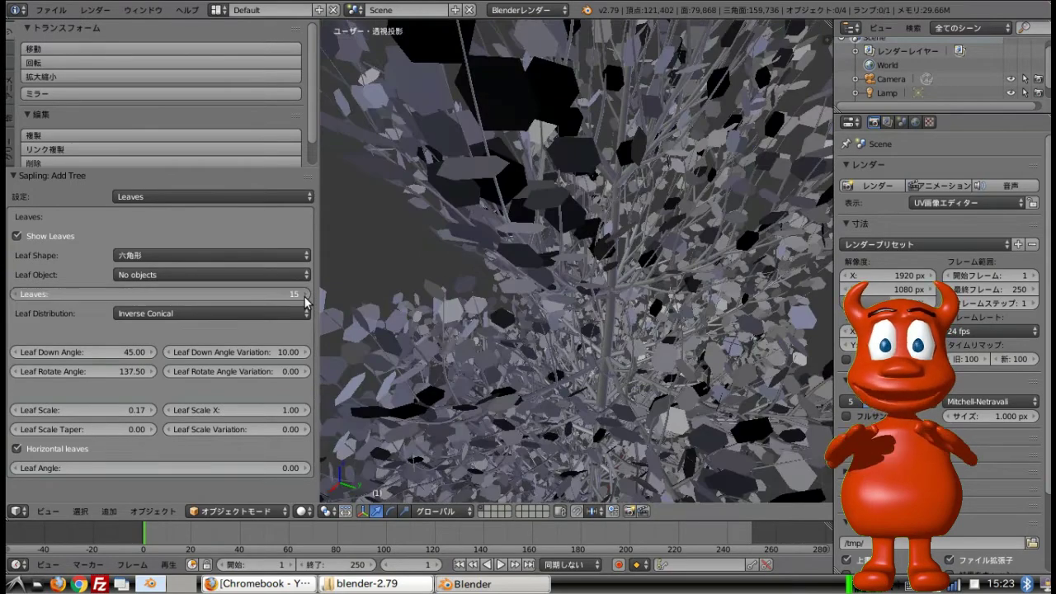
pyautogui.click(305, 295)
pyautogui.scroll(-6, 400, 302)
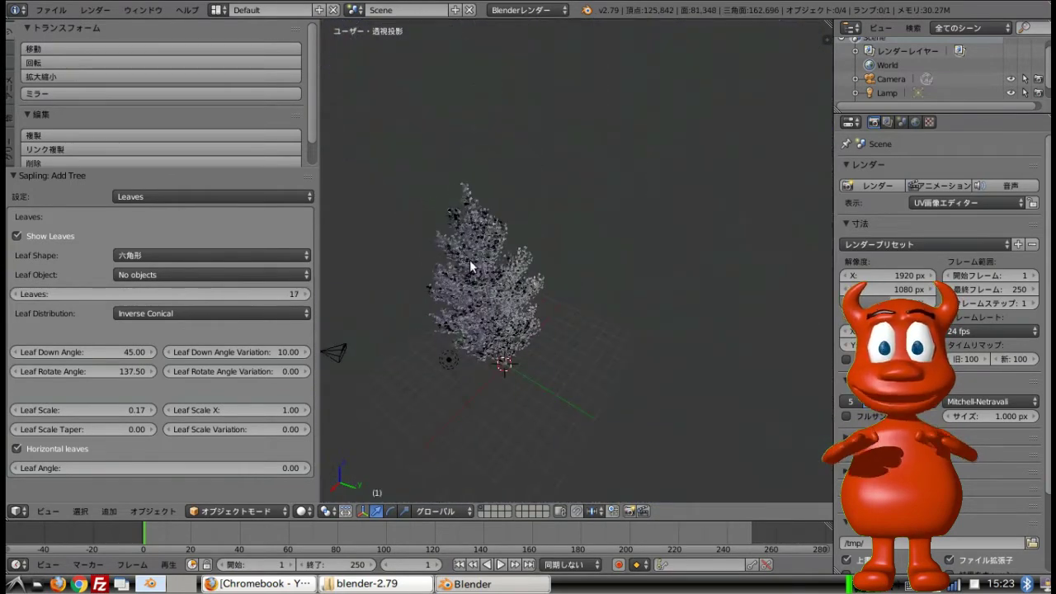
pyautogui.scroll(3, 521, 228)
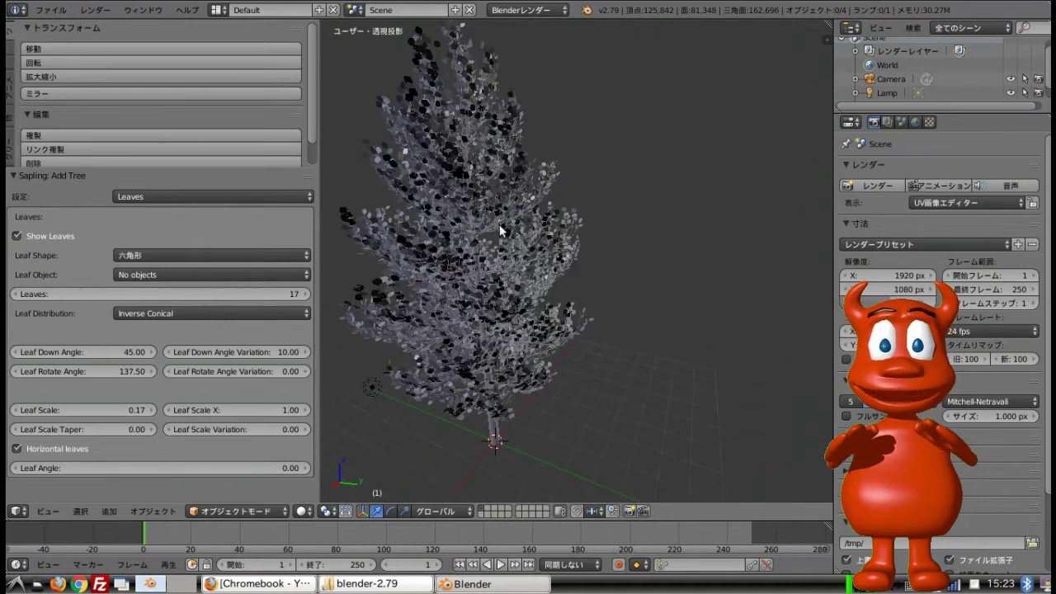
pyautogui.click(307, 296)
pyautogui.click(307, 295)
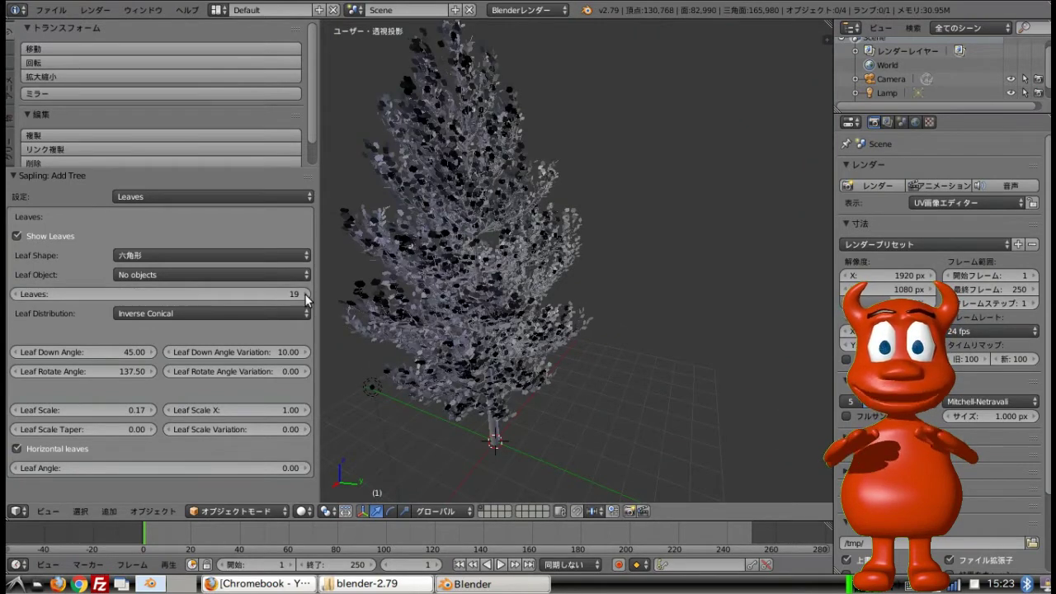
pyautogui.click(307, 295)
pyautogui.click(307, 296)
pyautogui.scroll(-3, 577, 301)
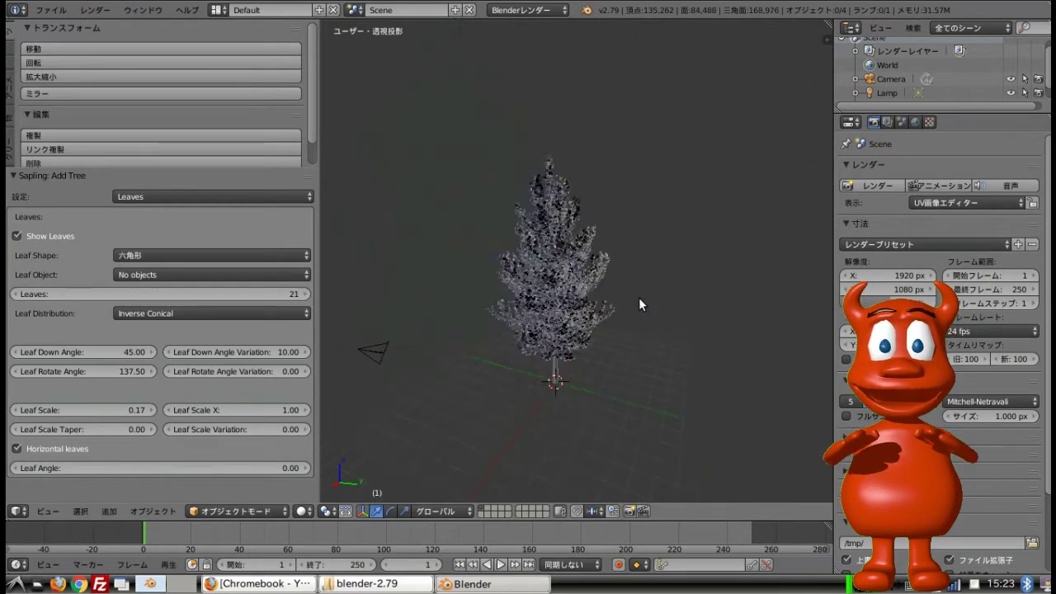
pyautogui.moveTo(570, 302); pyautogui.dragTo(642, 294, button='middle')
pyautogui.scroll(3, 642, 294)
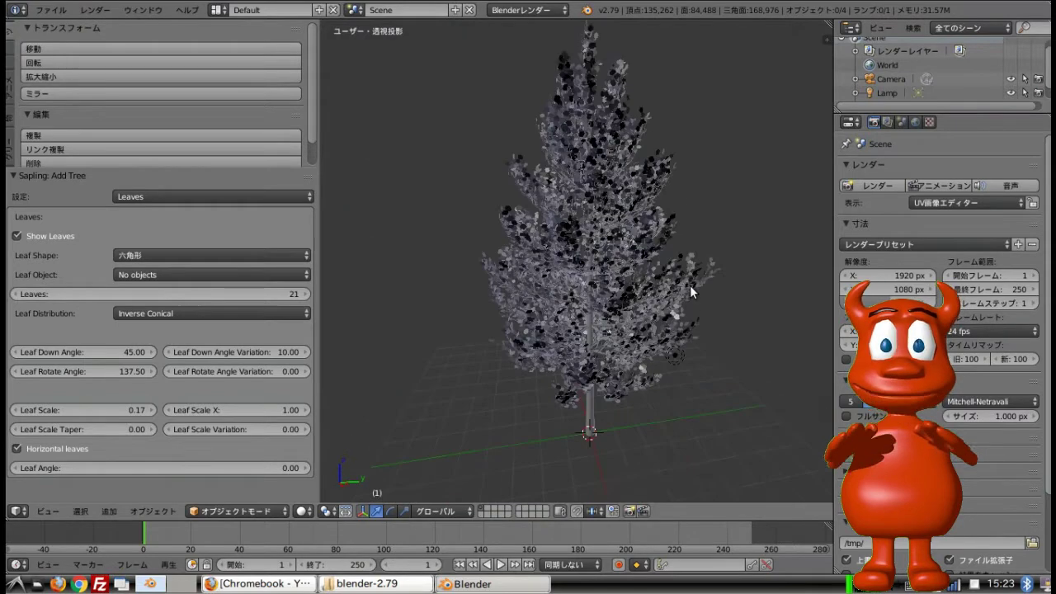
pyautogui.scroll(2, 689, 290)
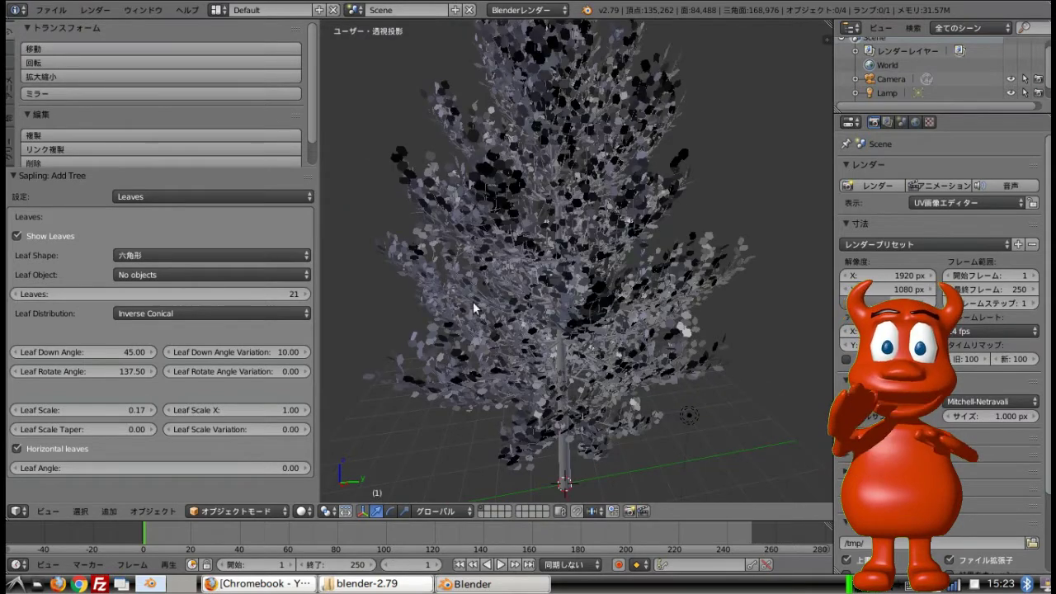
# - Switch the leaf distribution from Inverse Conical to Tend Flame, after briefly trying 炎
pyautogui.click(191, 315)
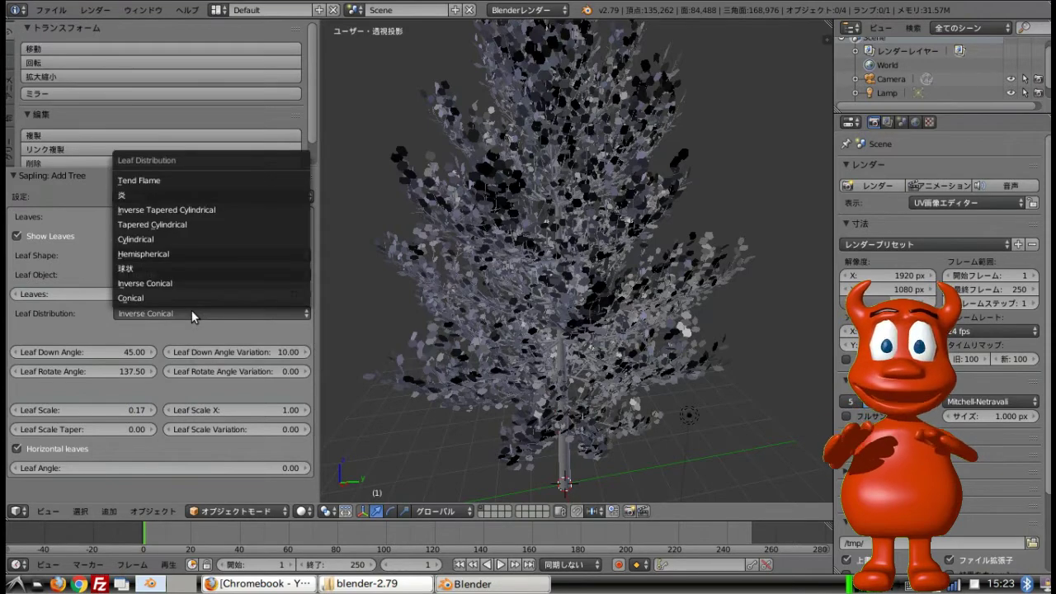
pyautogui.click(184, 196)
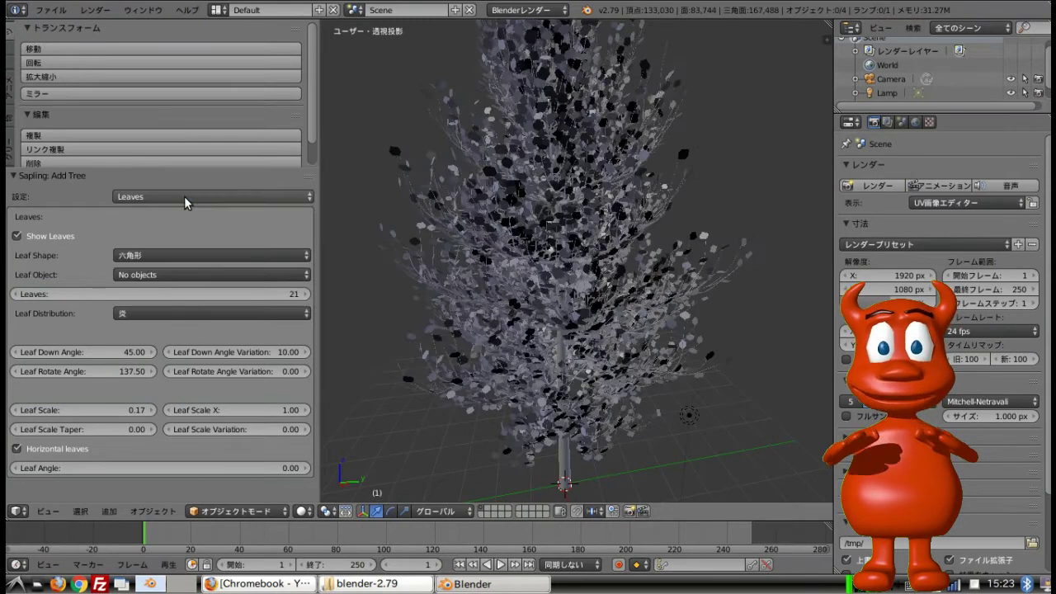
pyautogui.click(189, 312)
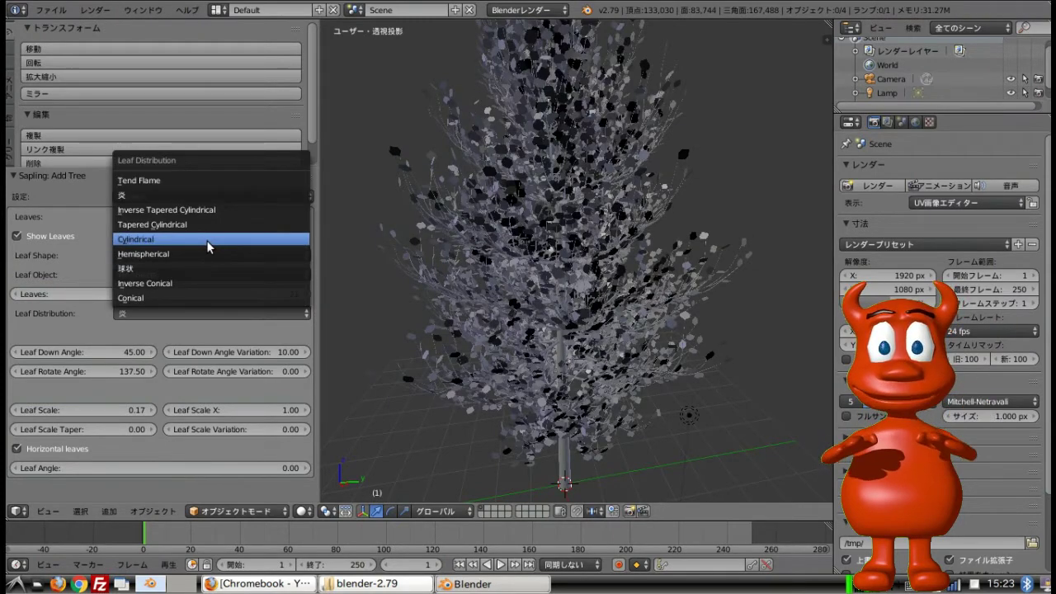
pyautogui.click(228, 180)
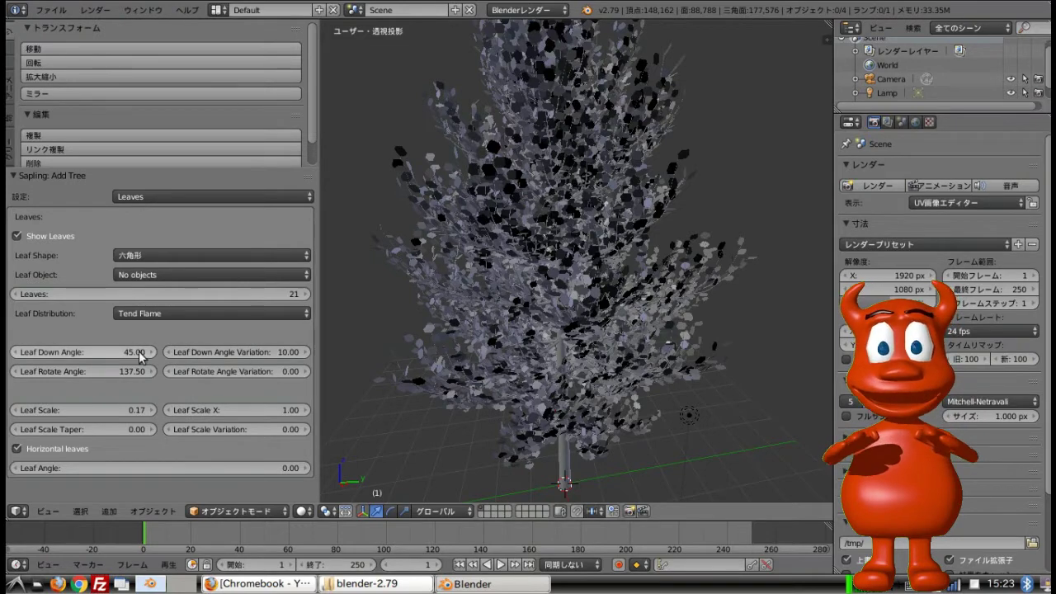
pyautogui.click(179, 195)
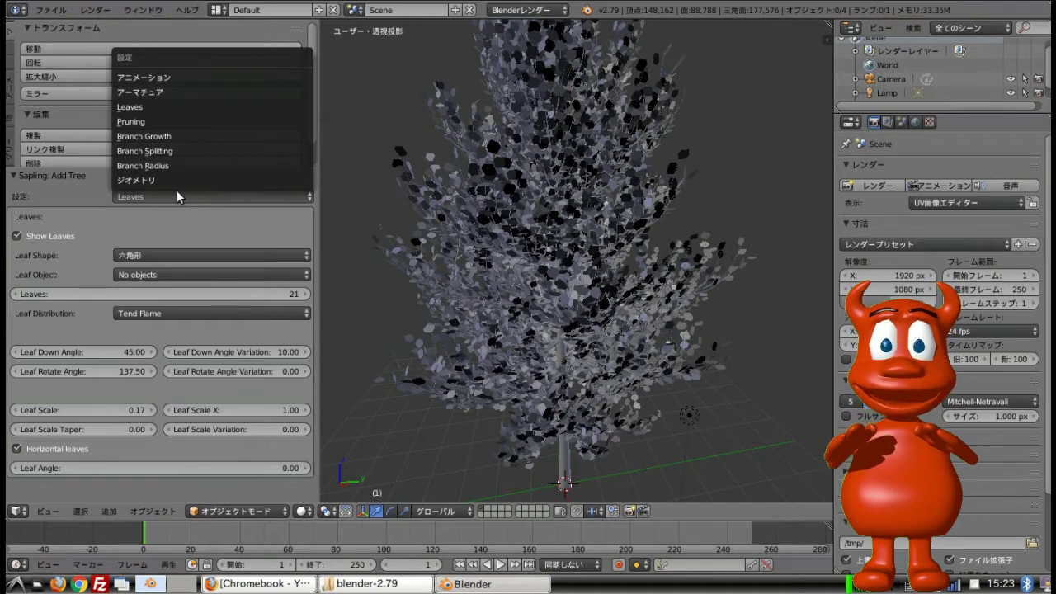
# - In Animation settings, enable Armature Animation, Leaf Animation and Fast Preview, then go to frame 11
pyautogui.click(168, 80)
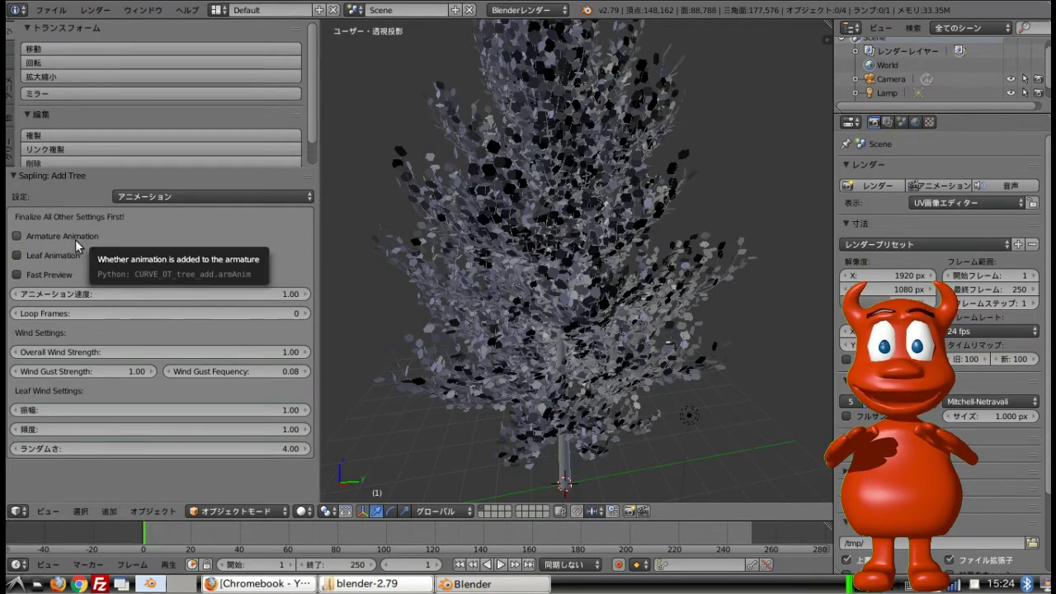
pyautogui.click(18, 238)
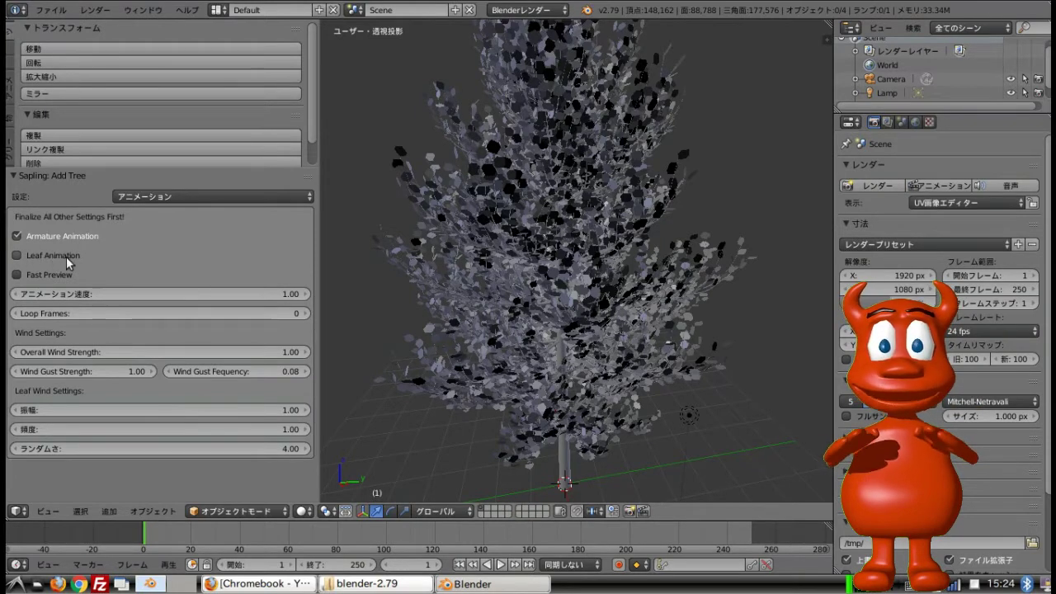
pyautogui.click(20, 252)
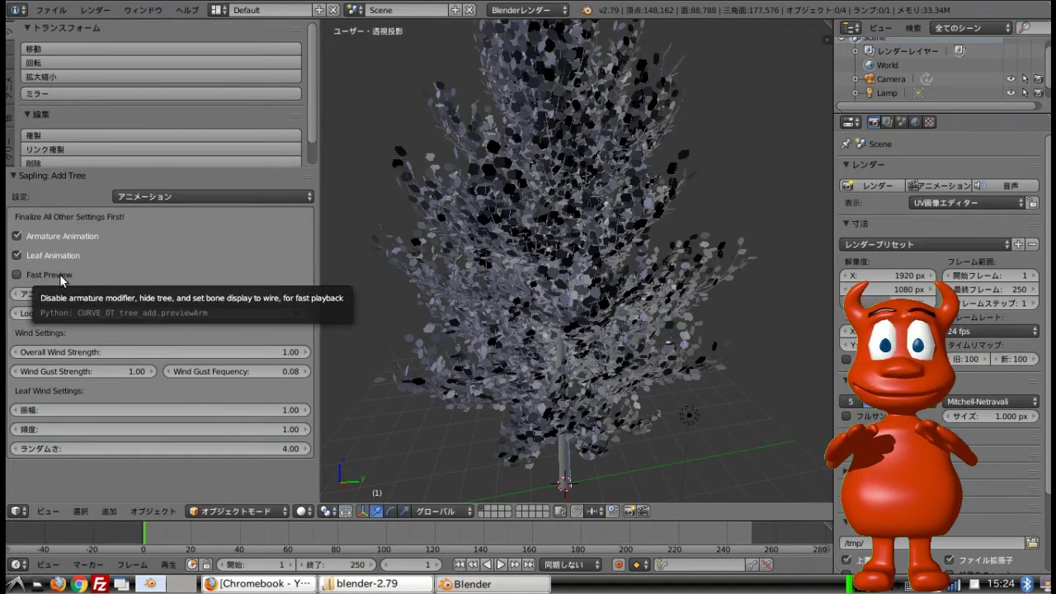
pyautogui.click(17, 276)
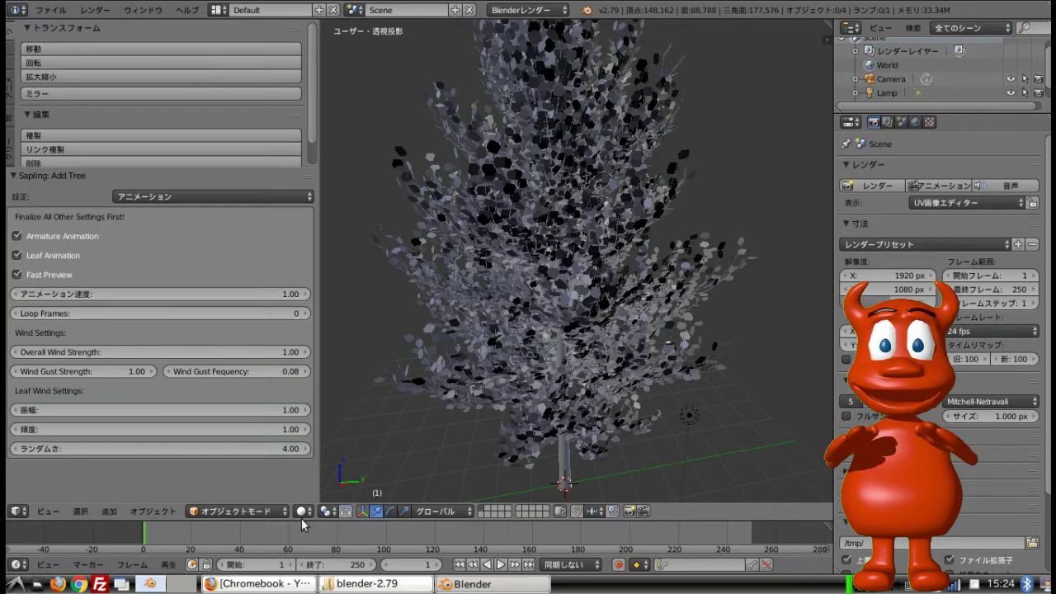
pyautogui.click(169, 543)
# - Play the wind preview, rewind to frame 0, stop playback, then adjust the loop frames
pyautogui.hotkey('alt', 'a')
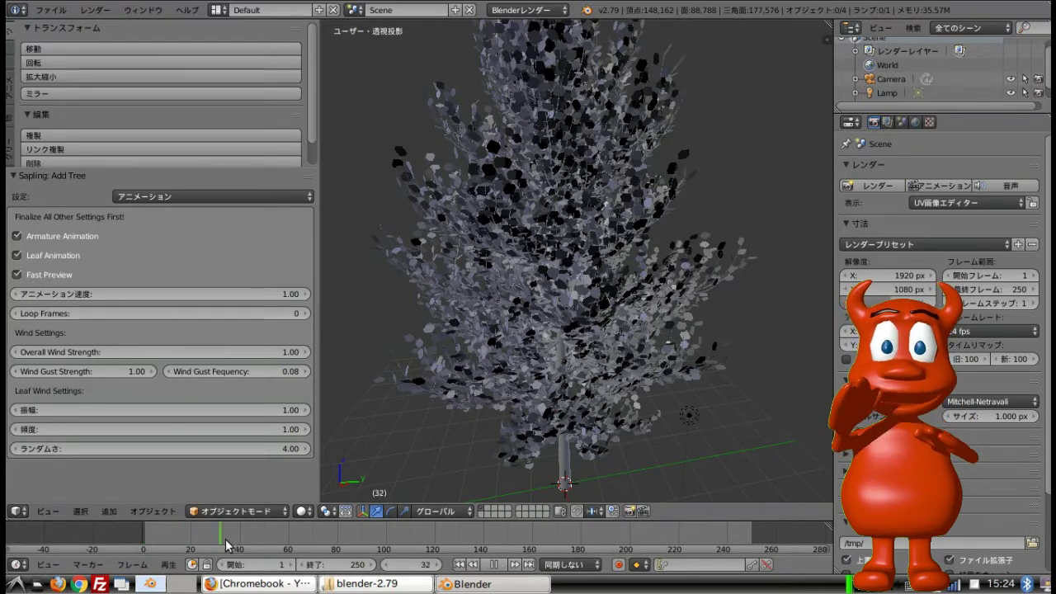
pyautogui.moveTo(185, 544); pyautogui.dragTo(140, 543)
pyautogui.hotkey('alt', 'a')
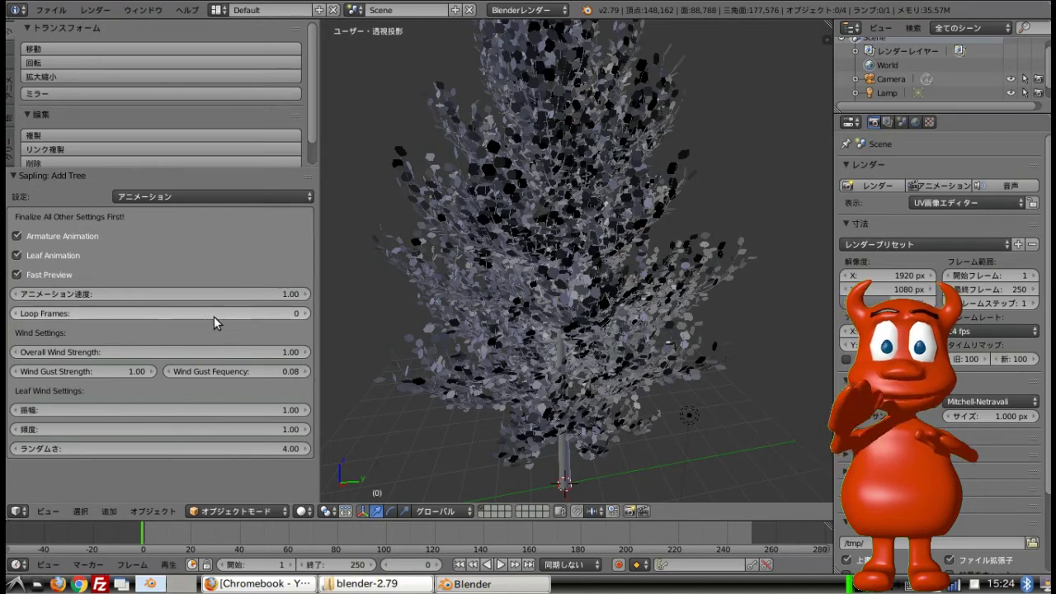
pyautogui.moveTo(224, 318)
pyautogui.mouseDown()
pyautogui.moveTo(380, 319)
pyautogui.moveTo(224, 318)
pyautogui.mouseUp()
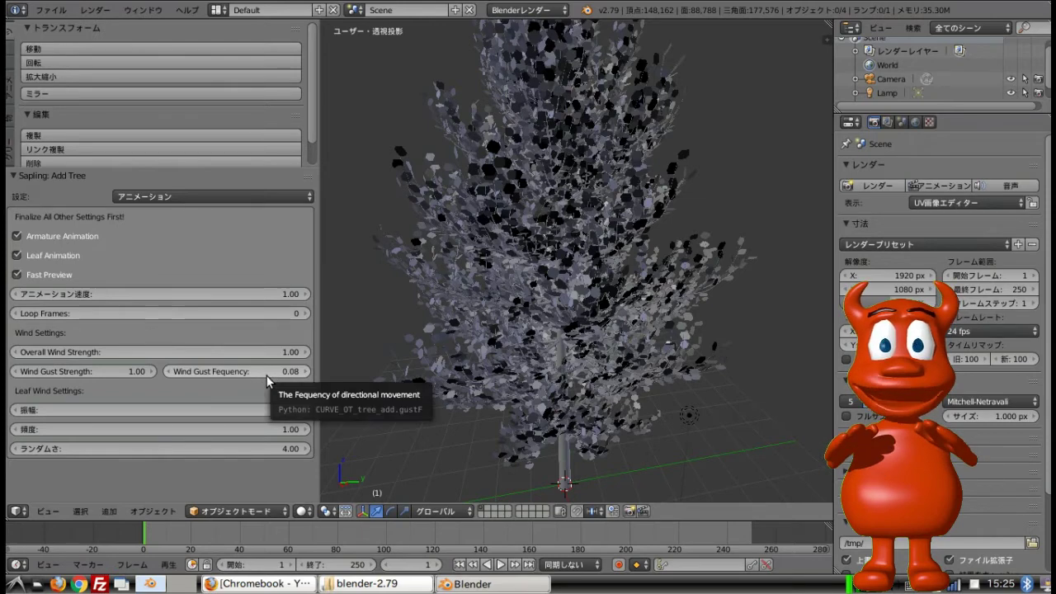
# - Raise Wind Gust Frequency from 0.08 to about 1 and display the Armature settings
pyautogui.moveTo(262, 371)
pyautogui.mouseDown()
pyautogui.moveTo(345, 371)
pyautogui.moveTo(251, 370)
pyautogui.mouseUp()
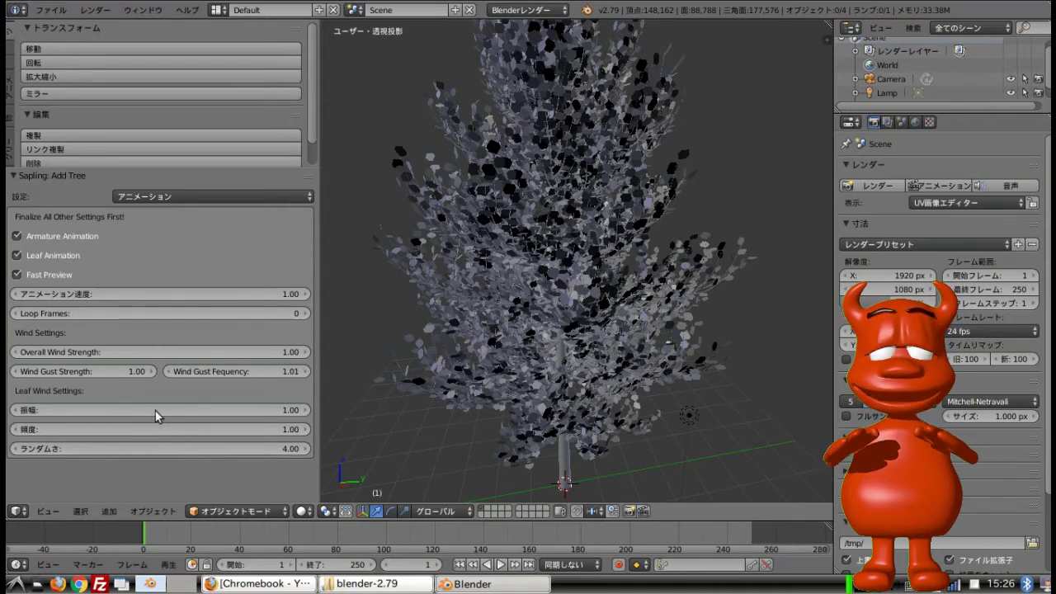
pyautogui.click(188, 194)
pyautogui.click(167, 93)
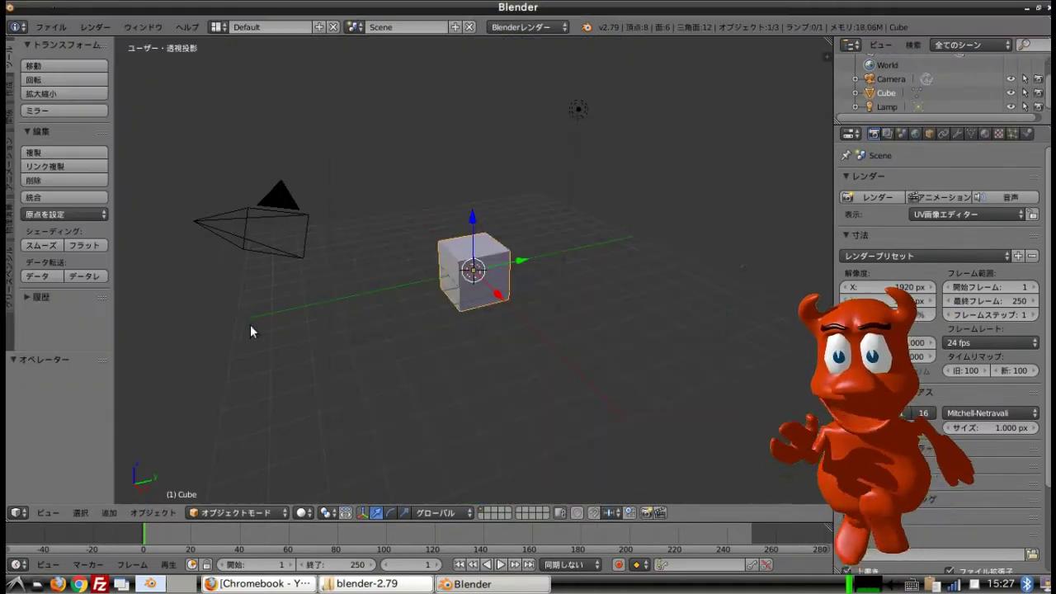
# - Replace the default cube with a new Sapling tree
pyautogui.hotkey('ctrl', 'alt', 'u')
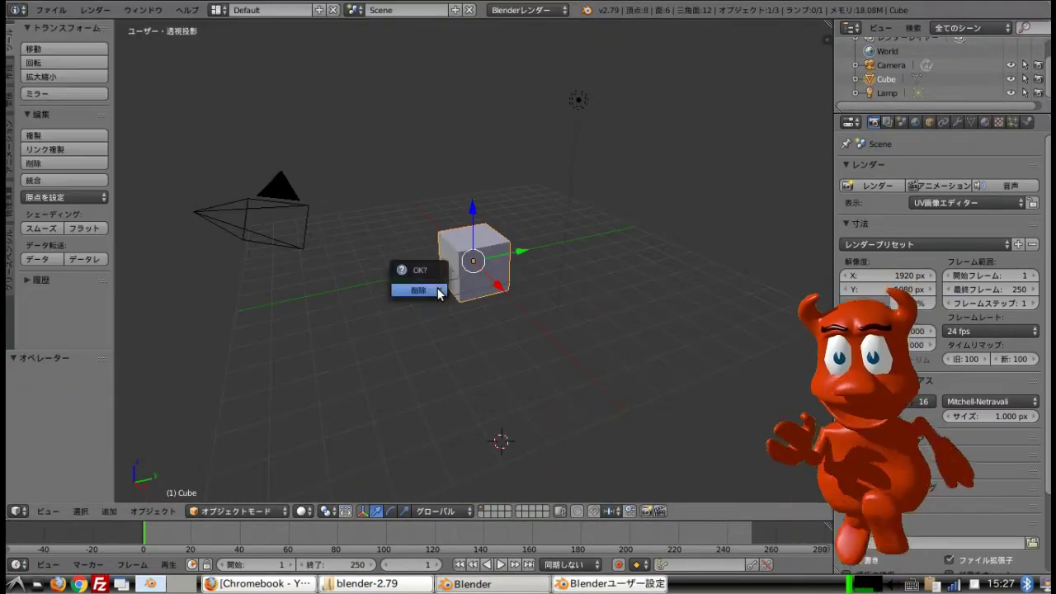
pyautogui.click(437, 287)
pyautogui.hotkey('shift', 'a')
pyautogui.click(495, 363)
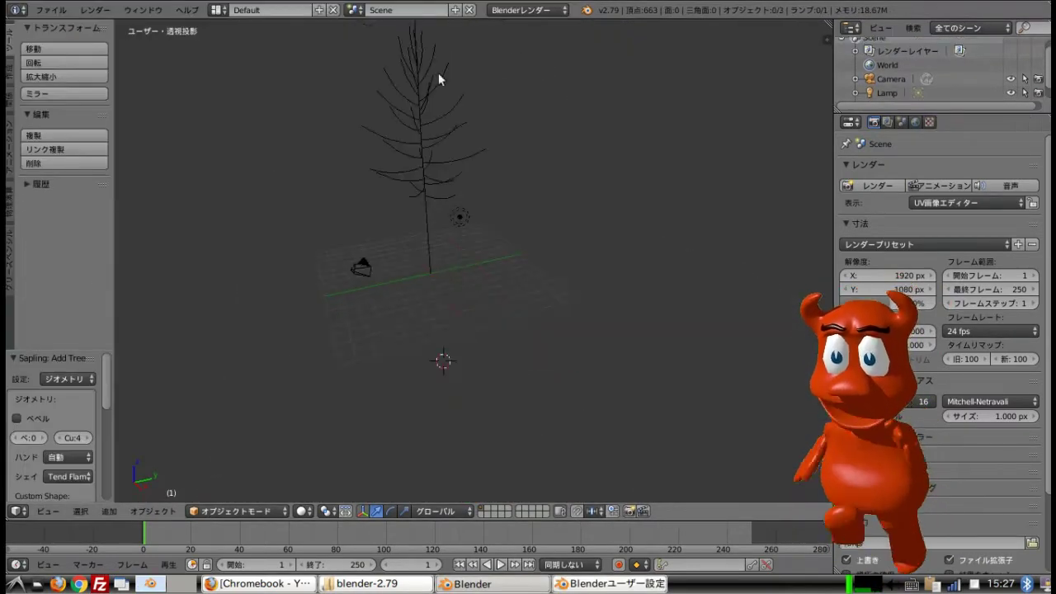
# - Turn on branch bevel and enable leaves on the tree
pyautogui.click(16, 271)
pyautogui.moveTo(112, 299); pyautogui.dragTo(177, 299)
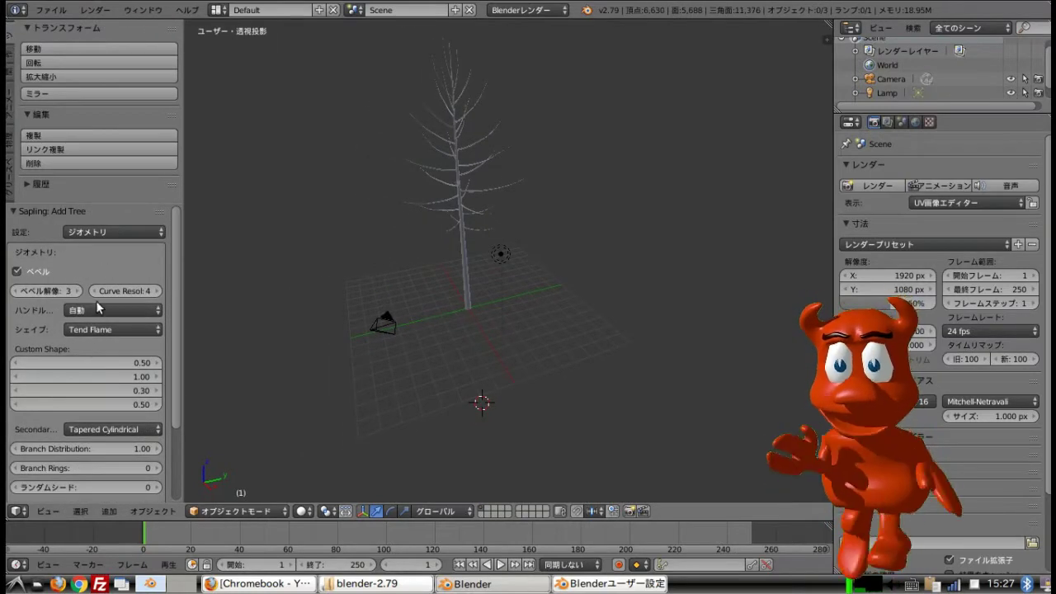
pyautogui.click(115, 231)
pyautogui.click(121, 142)
pyautogui.click(58, 272)
# - Add more Branch Splitting levels
pyautogui.click(116, 232)
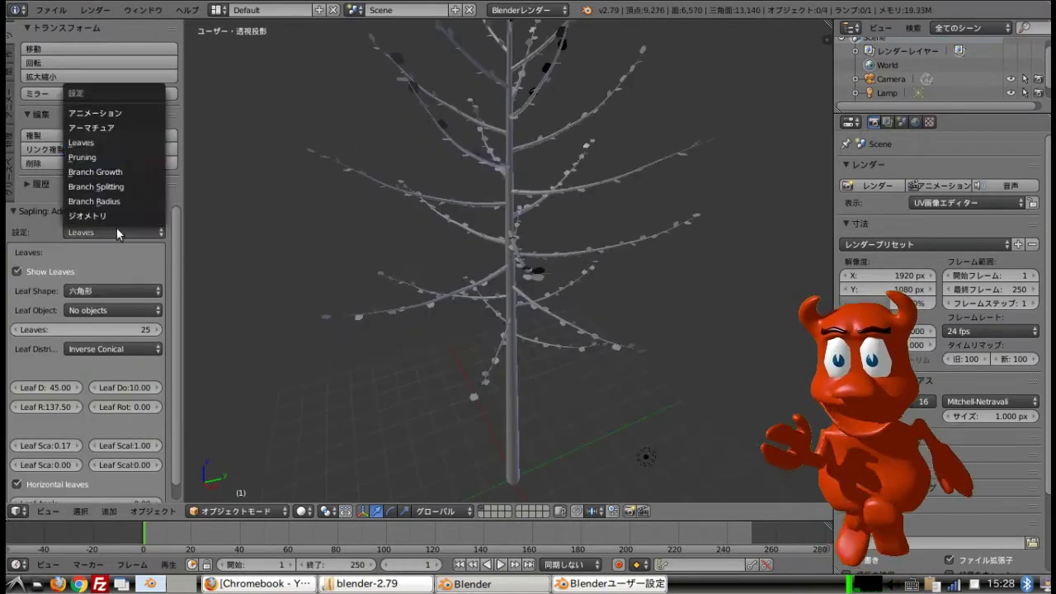
pyautogui.click(116, 187)
pyautogui.click(158, 271)
# - Enable Armature Animation and Leaf Animation in the Animation settings
pyautogui.click(115, 232)
pyautogui.click(125, 115)
pyautogui.click(16, 271)
pyautogui.click(16, 290)
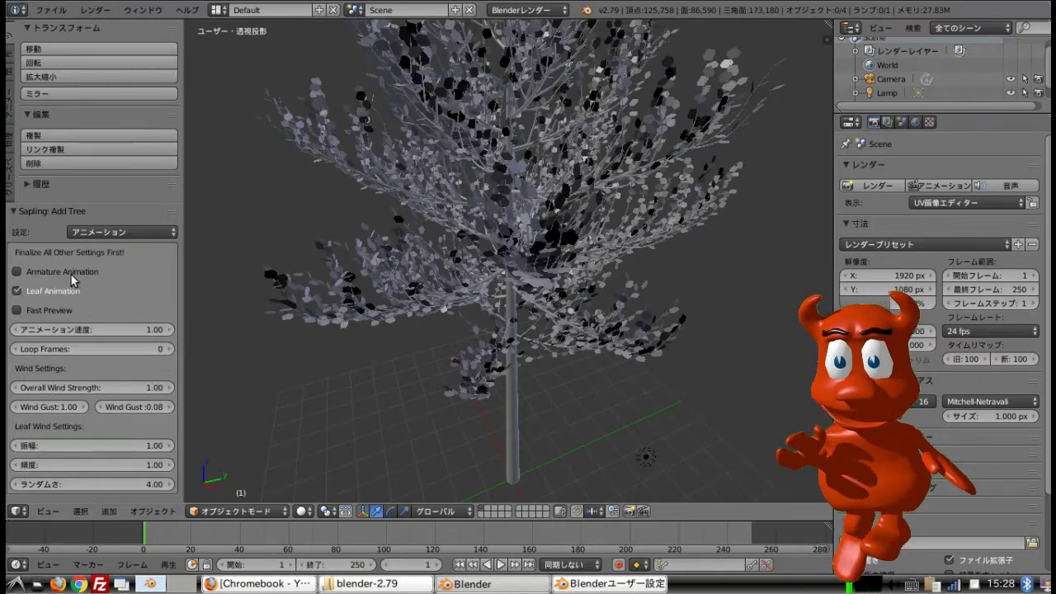
# - Inspect the tree from several angles and turn on Use Armature with Armature Levels 3
pyautogui.click(116, 232)
pyautogui.click(115, 129)
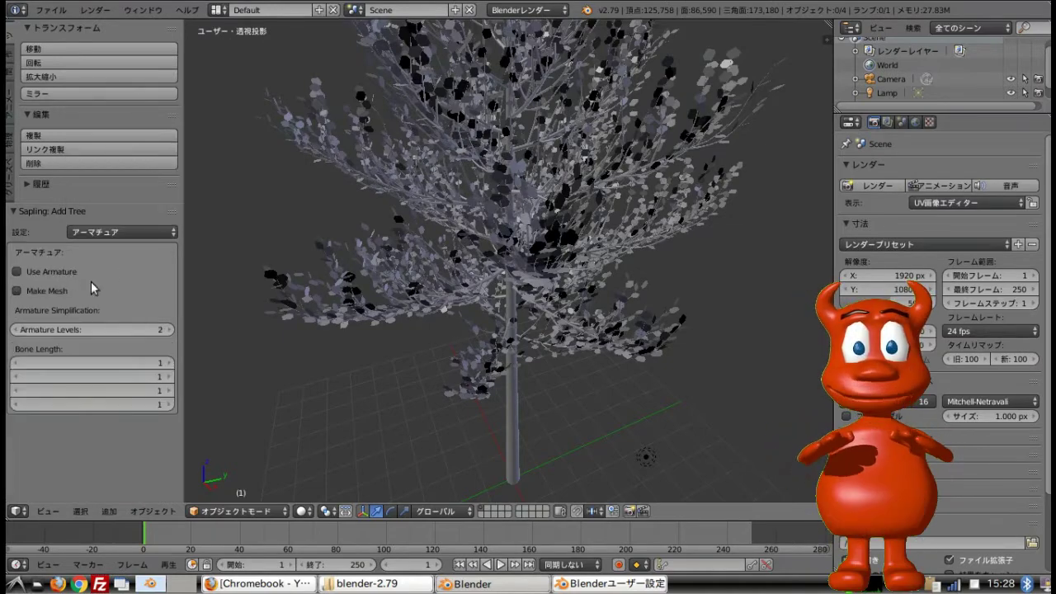
pyautogui.scroll(-5, 364, 341)
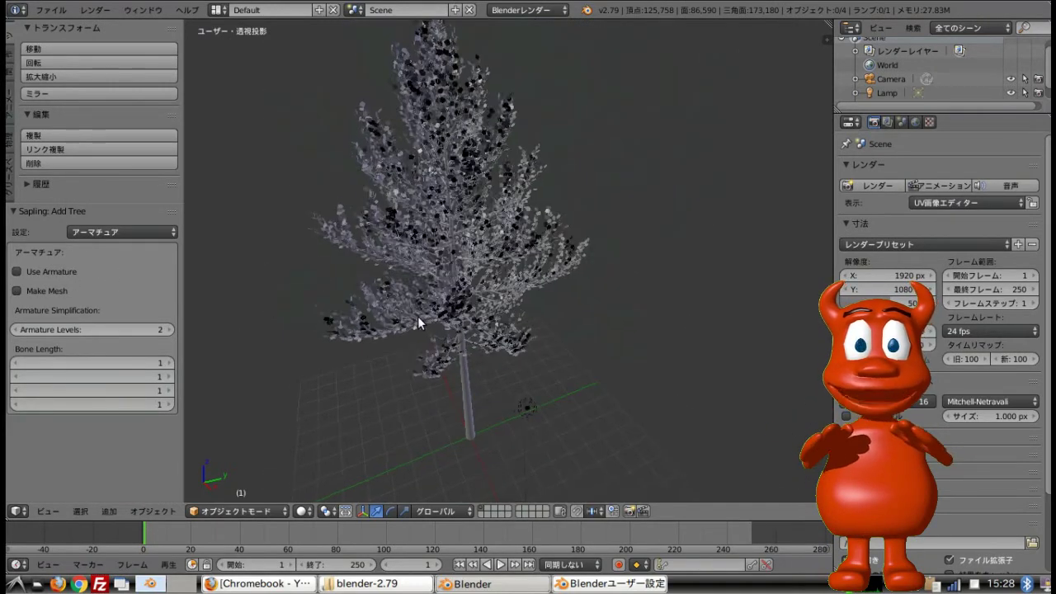
pyautogui.moveTo(472, 310); pyautogui.dragTo(409, 295, button='middle')
pyautogui.scroll(4, 429, 202)
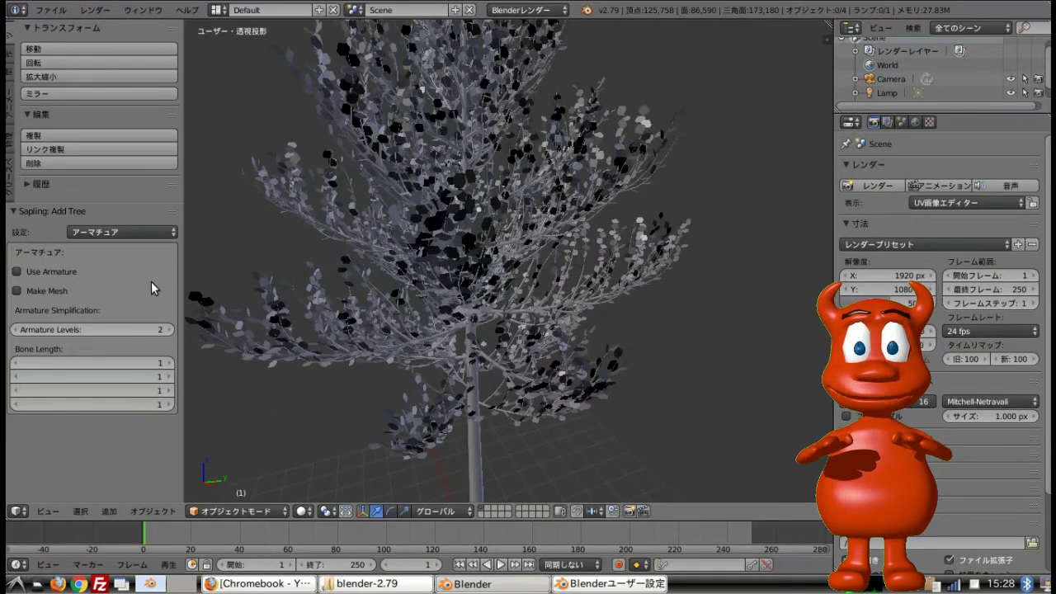
pyautogui.scroll(2, 376, 291)
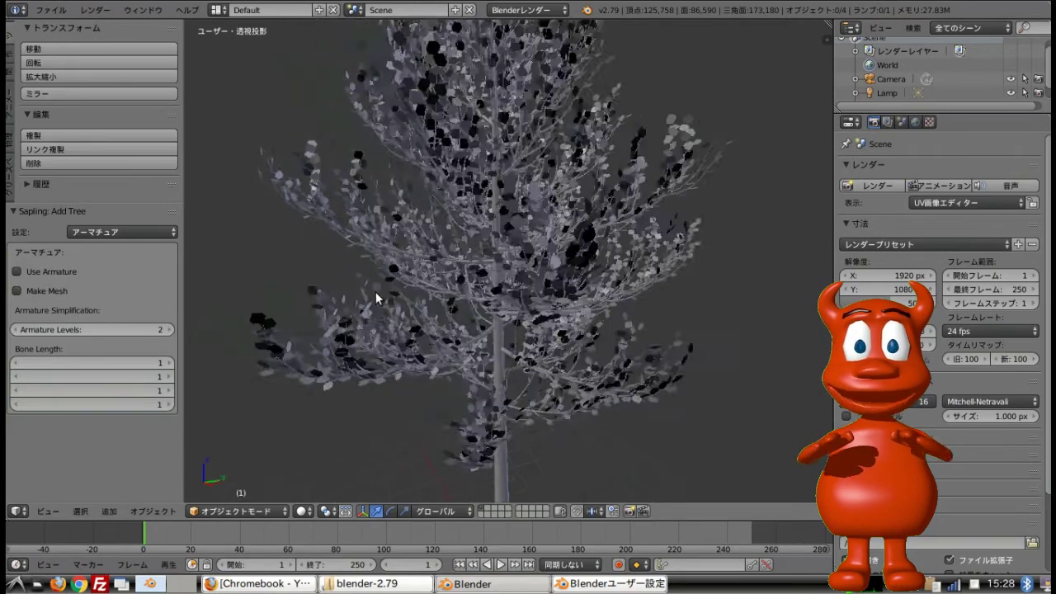
pyautogui.scroll(-1, 375, 291)
pyautogui.scroll(-3, 376, 287)
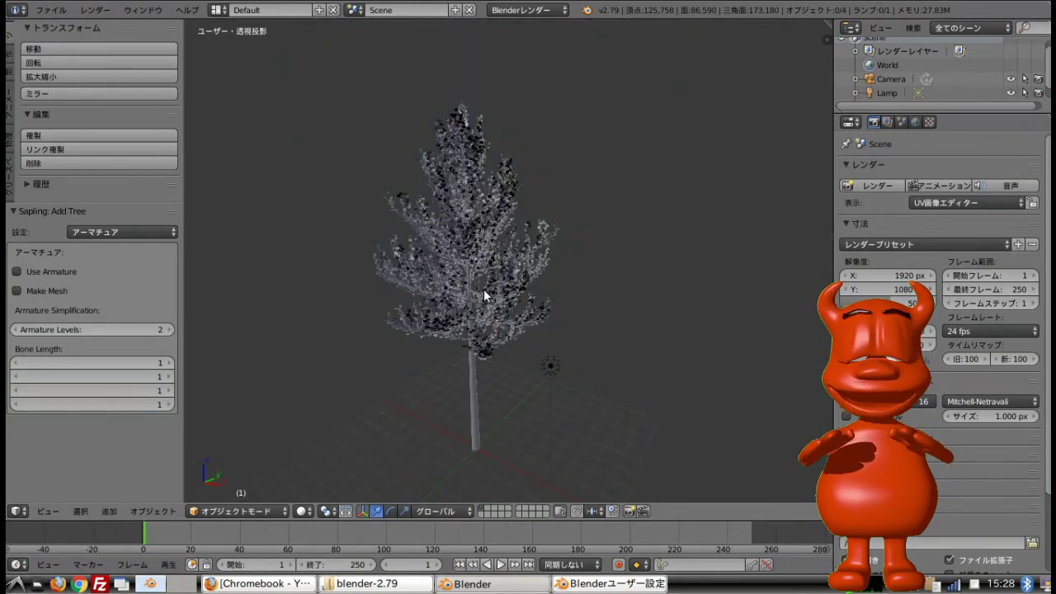
pyautogui.moveTo(480, 289); pyautogui.dragTo(464, 256, button='middle')
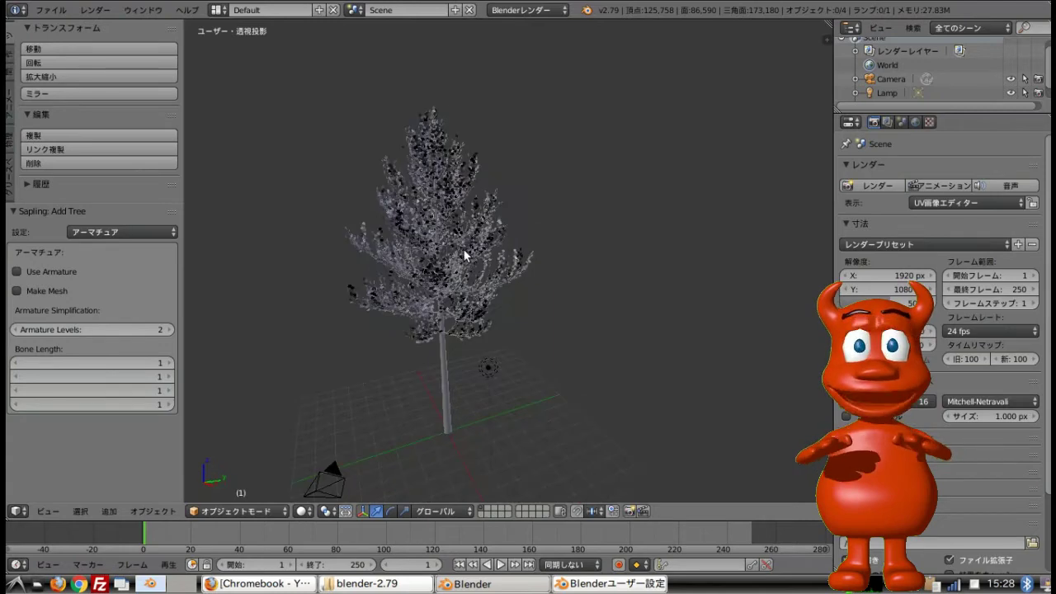
pyautogui.click(69, 274)
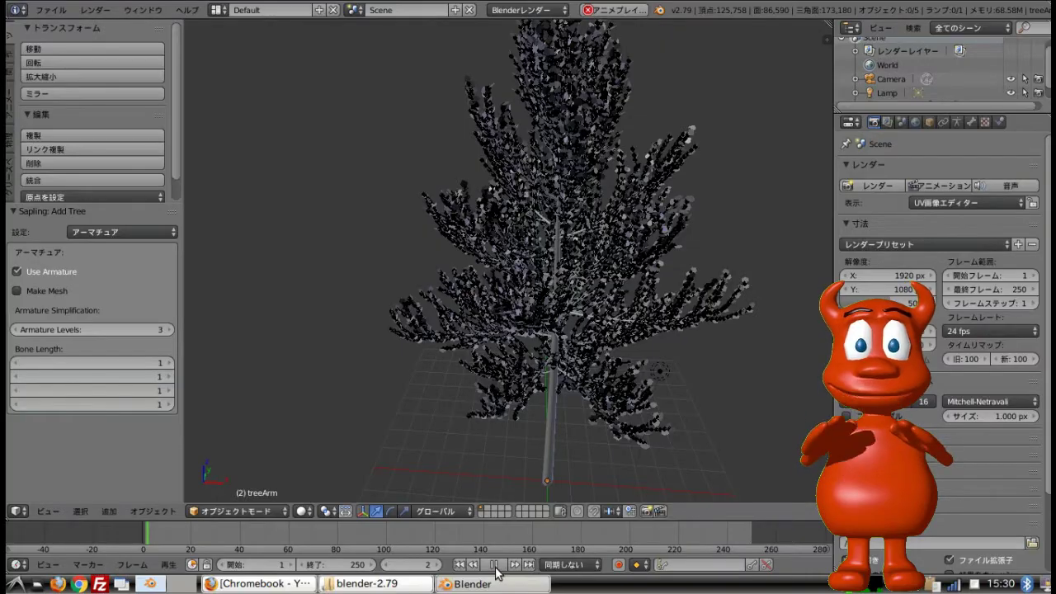
# - Start playback of the armatured tree's wind sway animation
pyautogui.click(495, 565)
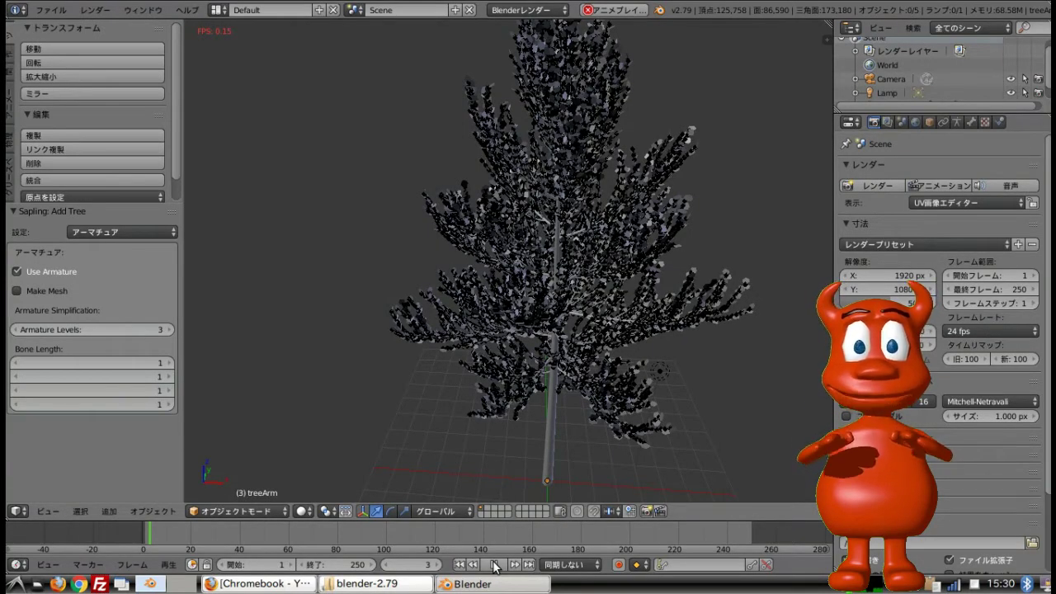
# - Stop playback and lower Branch Splitting levels from 3 to 2 for a sparser tree
pyautogui.click(495, 565)
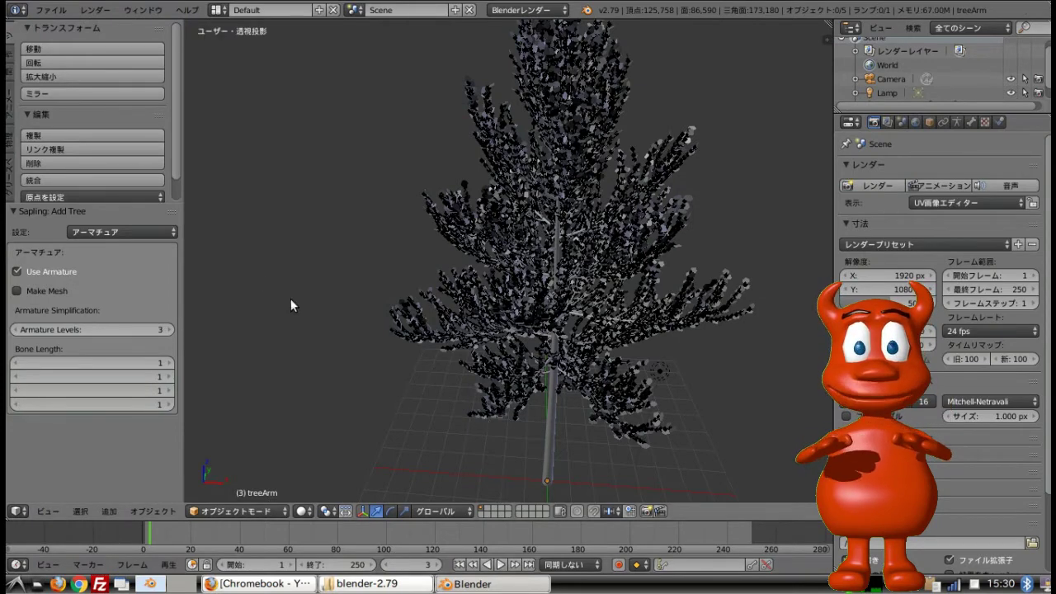
pyautogui.click(153, 232)
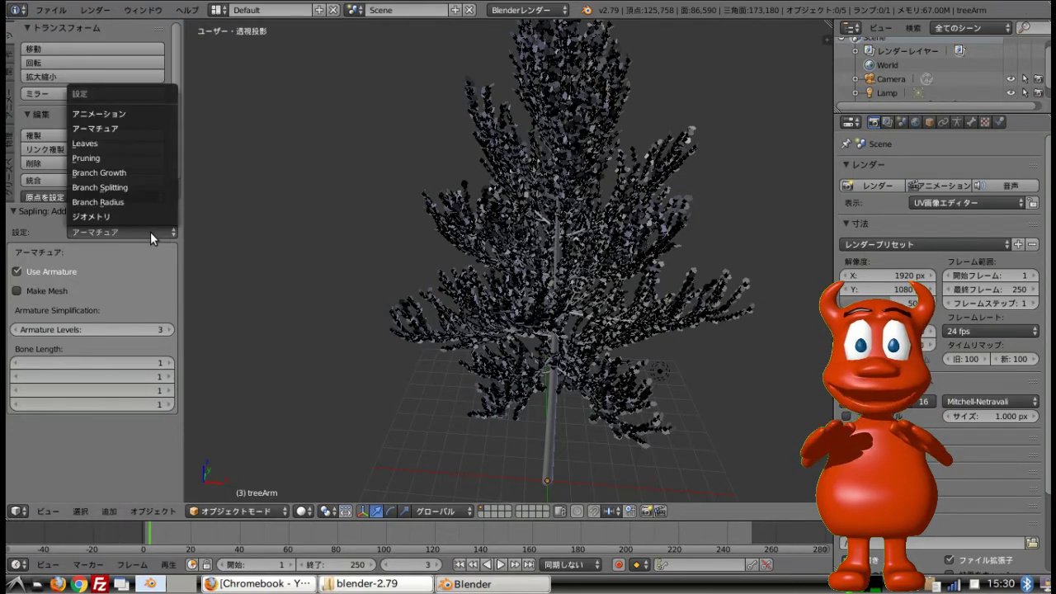
pyautogui.click(107, 191)
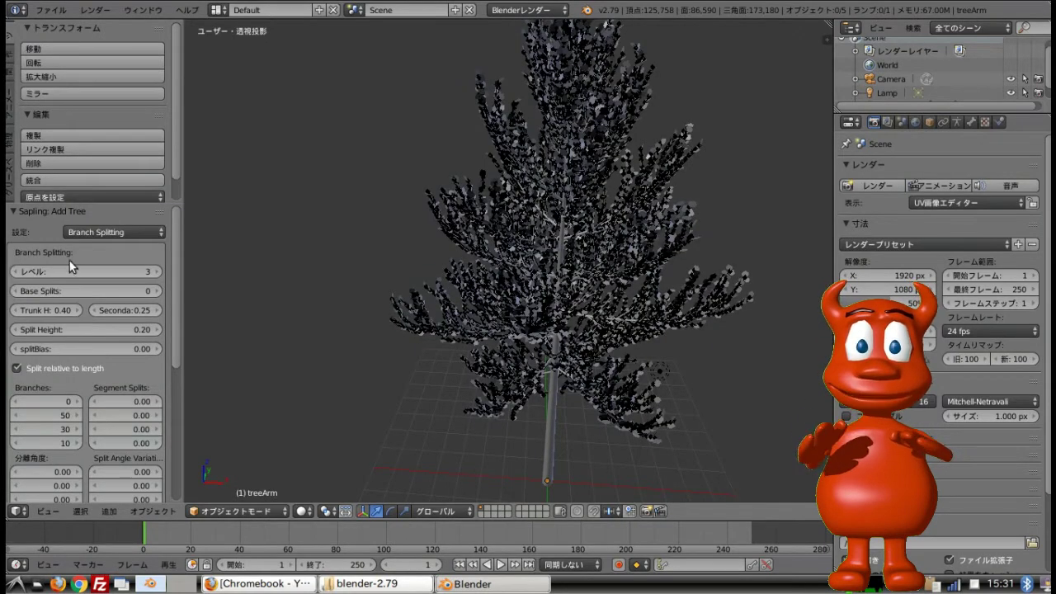
pyautogui.click(14, 271)
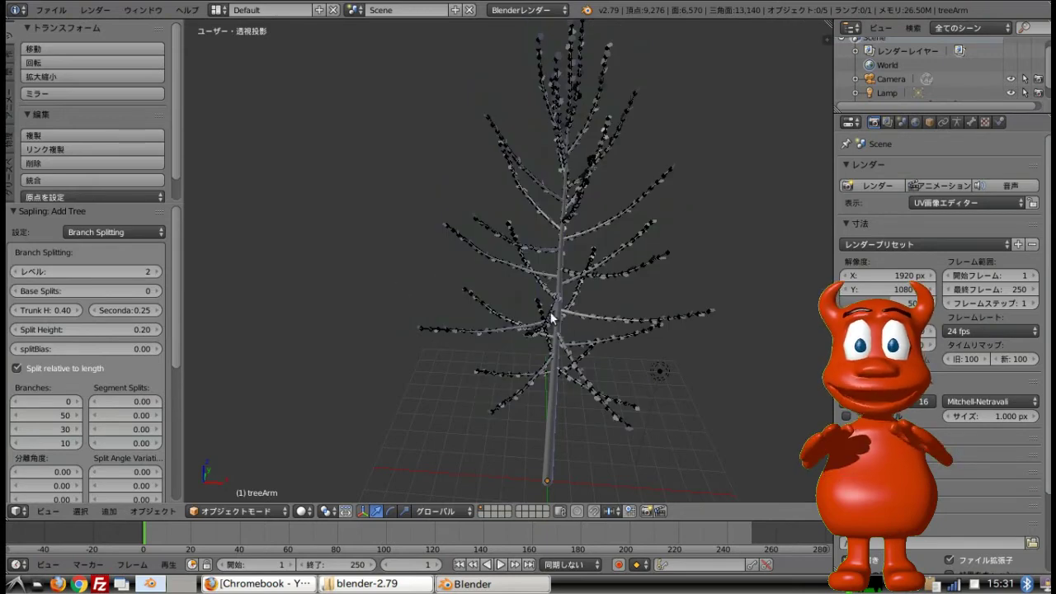
pyautogui.click(132, 233)
# - Set 24 leaves with Leaf Scale 0.59, then display the Armature settings
pyautogui.click(103, 141)
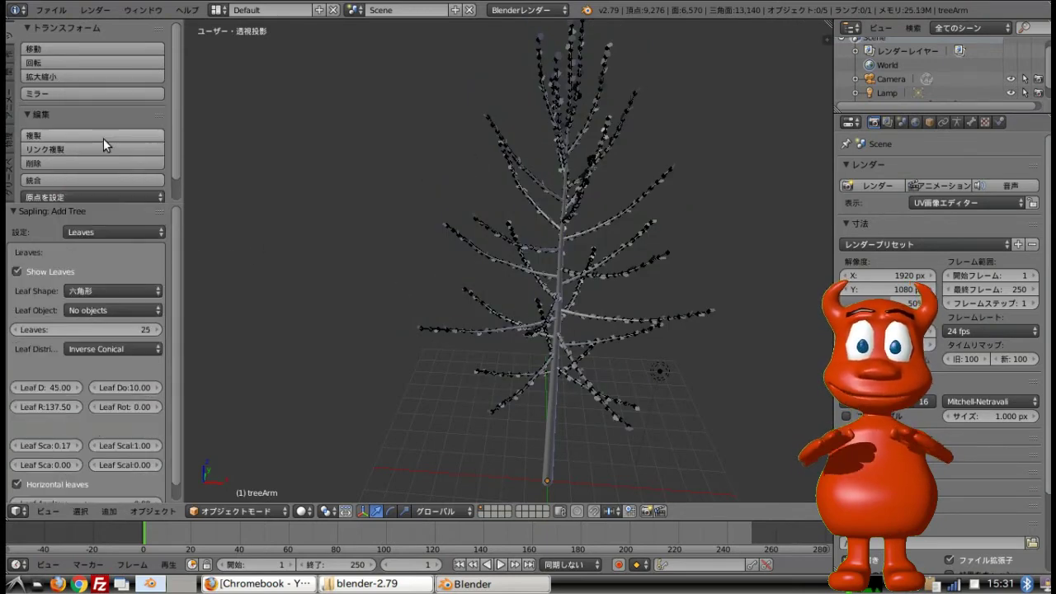
pyautogui.moveTo(140, 329); pyautogui.dragTo(88, 338)
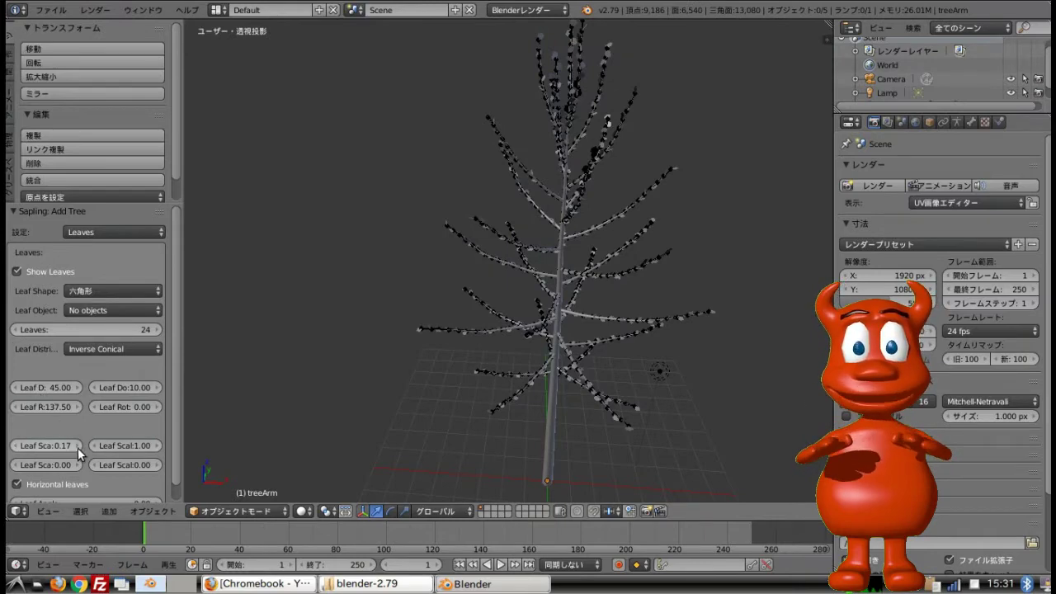
pyautogui.moveTo(93, 450)
pyautogui.mouseDown()
pyautogui.moveTo(110, 448)
pyautogui.moveTo(74, 450)
pyautogui.moveTo(114, 447)
pyautogui.mouseUp()
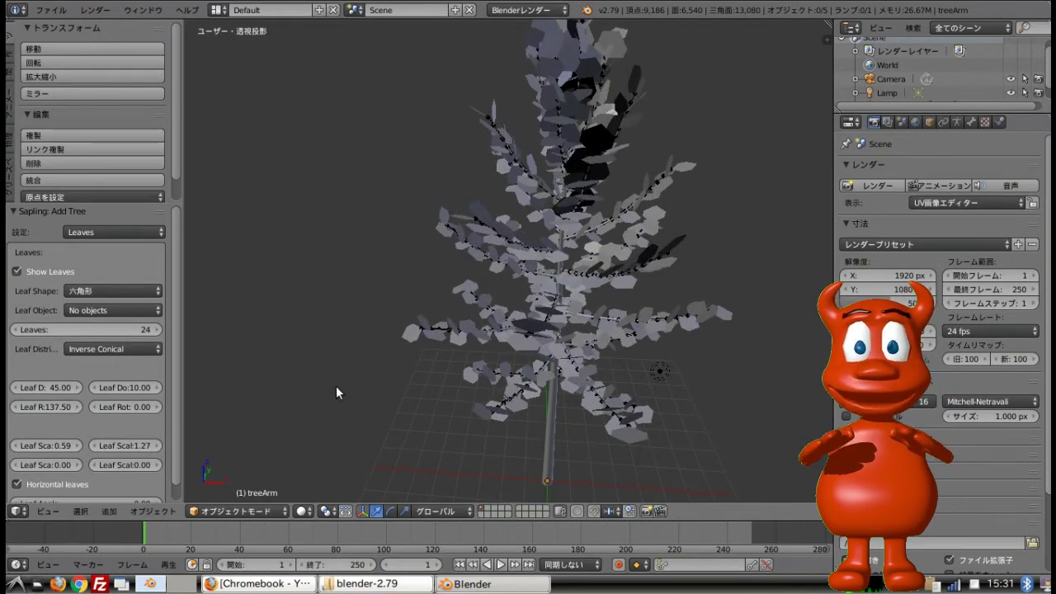
pyautogui.click(92, 232)
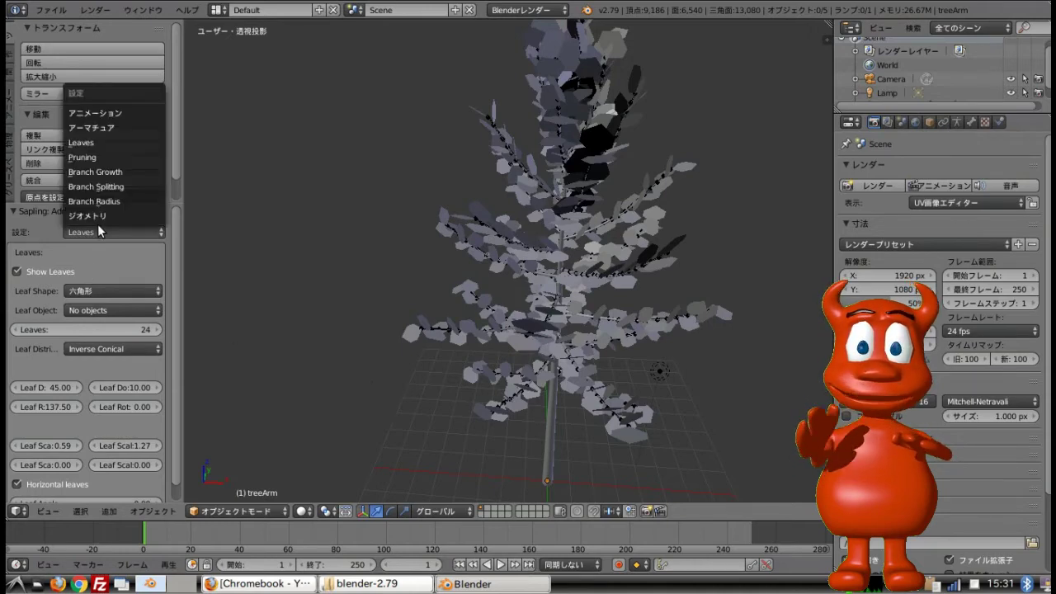
pyautogui.click(113, 128)
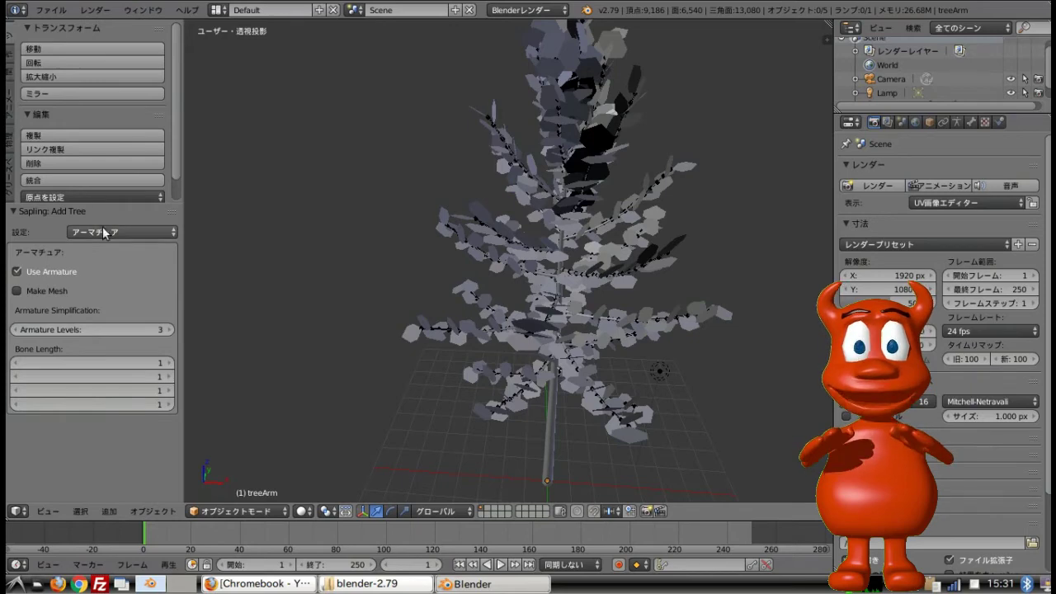
# - Display the Animation settings and play the wind sway from the first frame
pyautogui.click(103, 233)
pyautogui.click(112, 116)
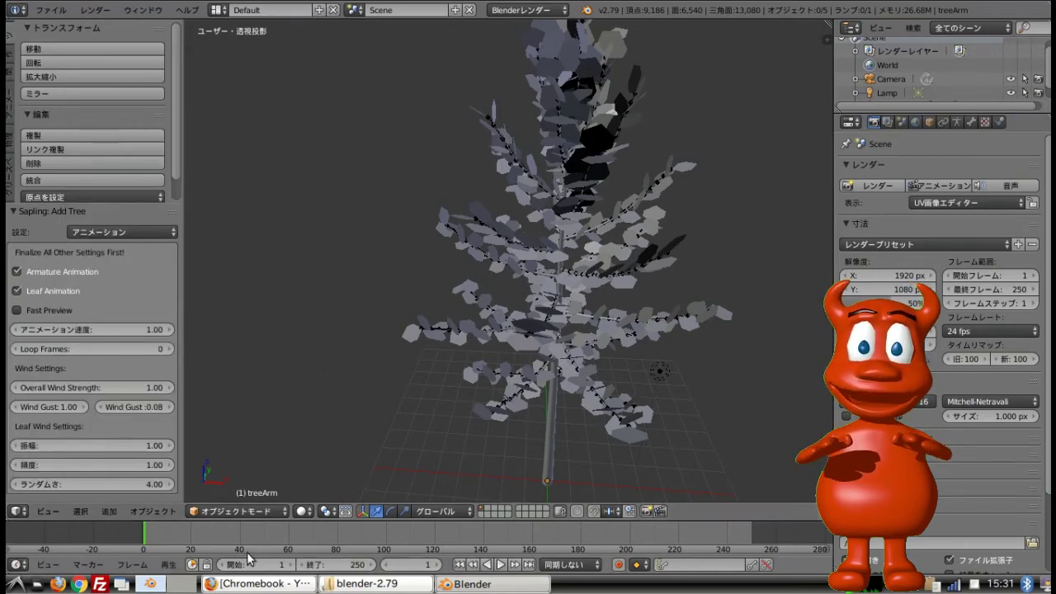
pyautogui.hotkey('alt', 'a')
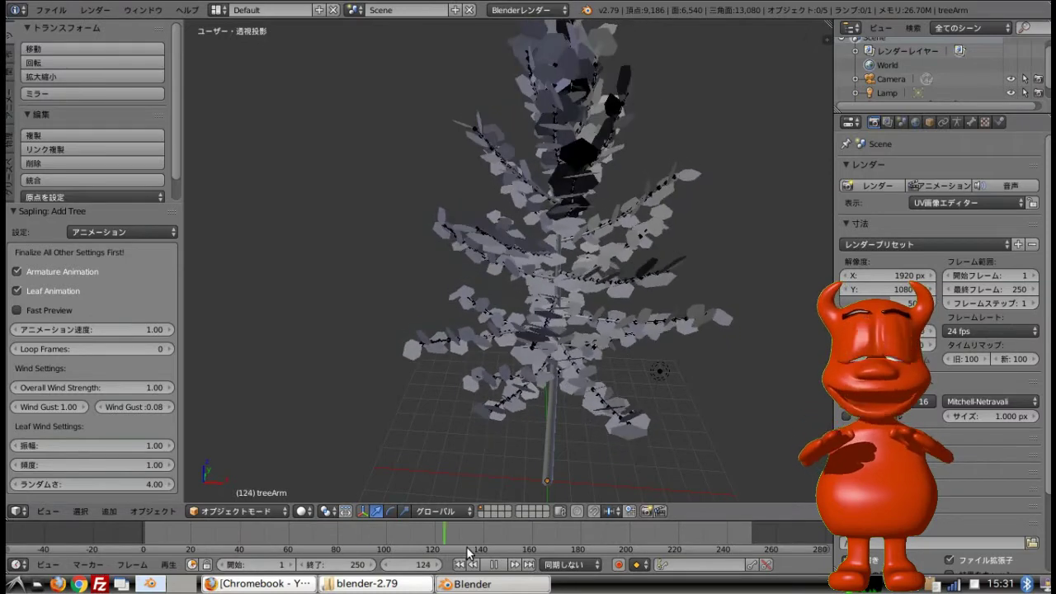
pyautogui.hotkey('shift', 'Left')
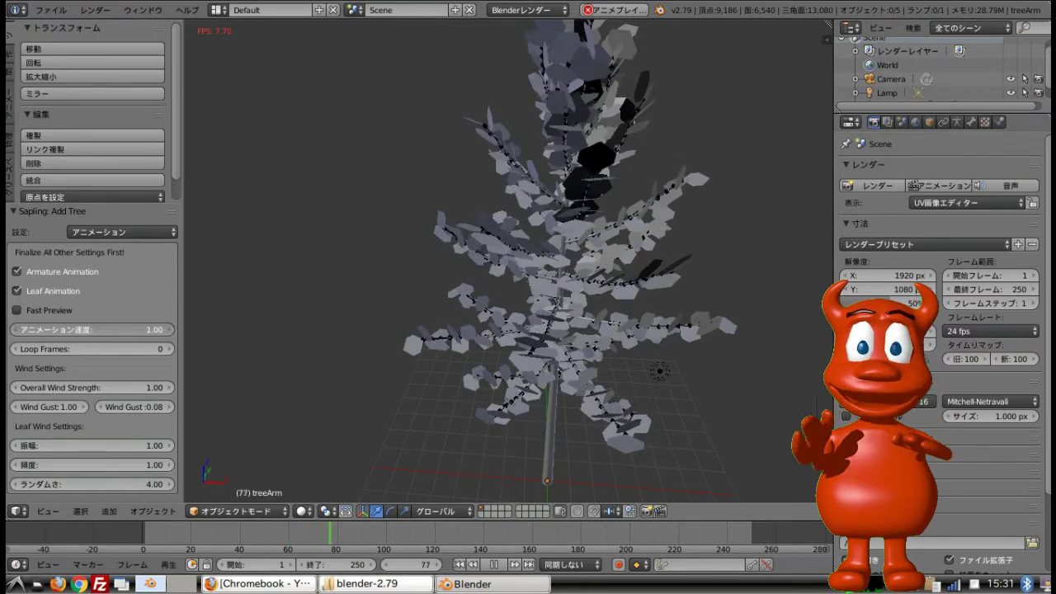
# - Raise animation speed to 3.07, overall wind strength to 1.03 and wind gust strength to 1.93
pyautogui.moveTo(126, 330); pyautogui.dragTo(165, 330)
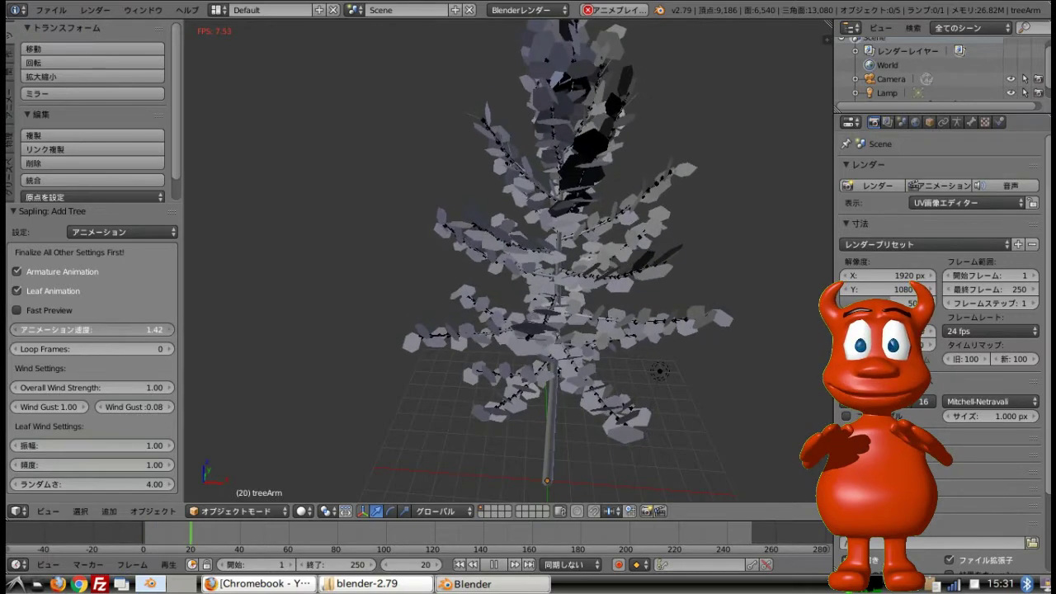
pyautogui.moveTo(152, 327); pyautogui.dragTo(165, 328)
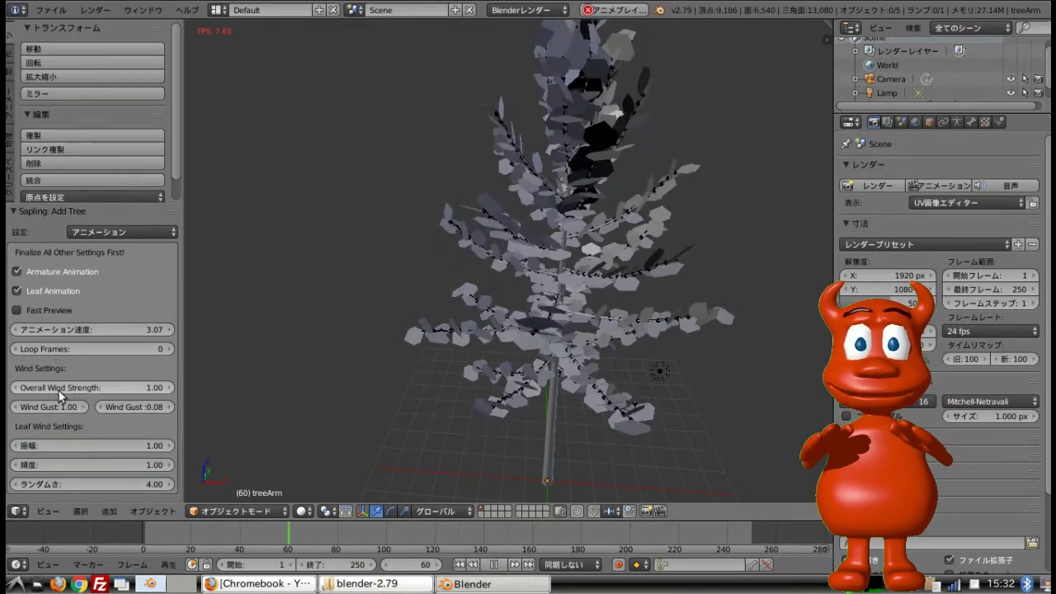
pyautogui.moveTo(59, 396); pyautogui.dragTo(83, 389)
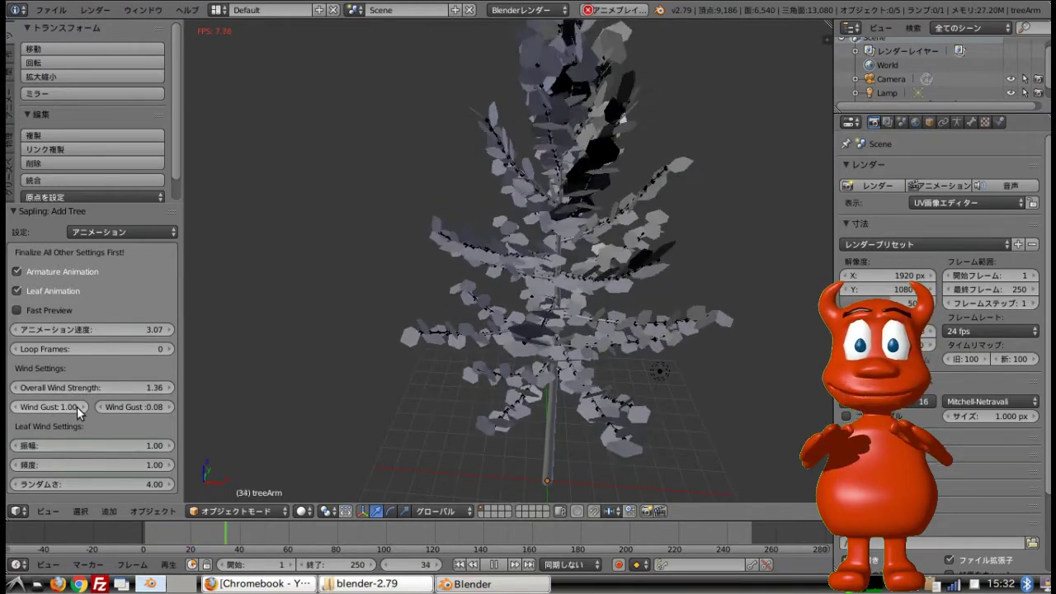
pyautogui.moveTo(76, 406); pyautogui.dragTo(83, 406)
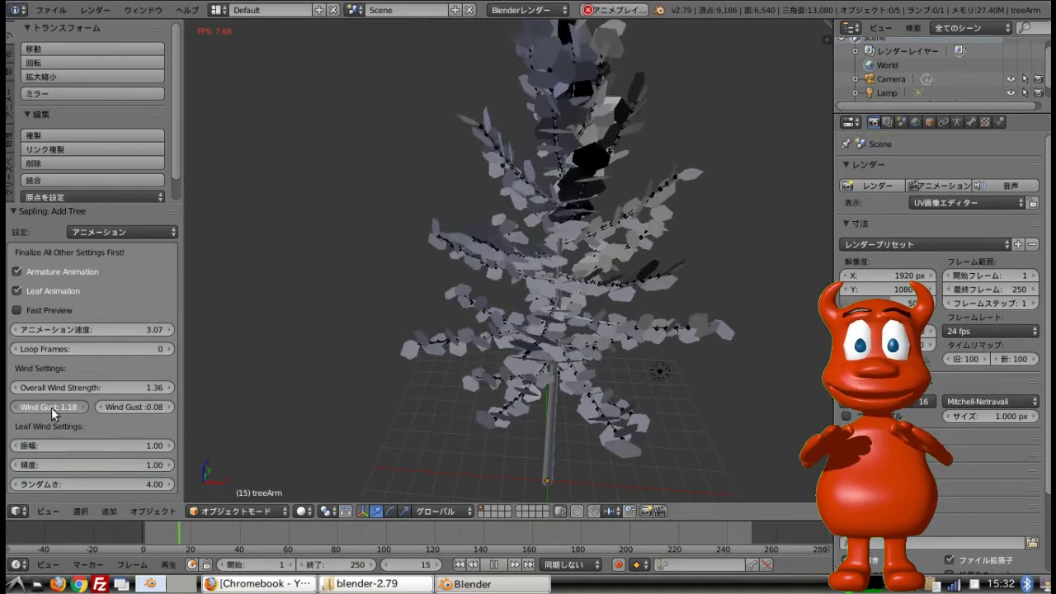
pyautogui.moveTo(47, 408); pyautogui.dragTo(71, 400)
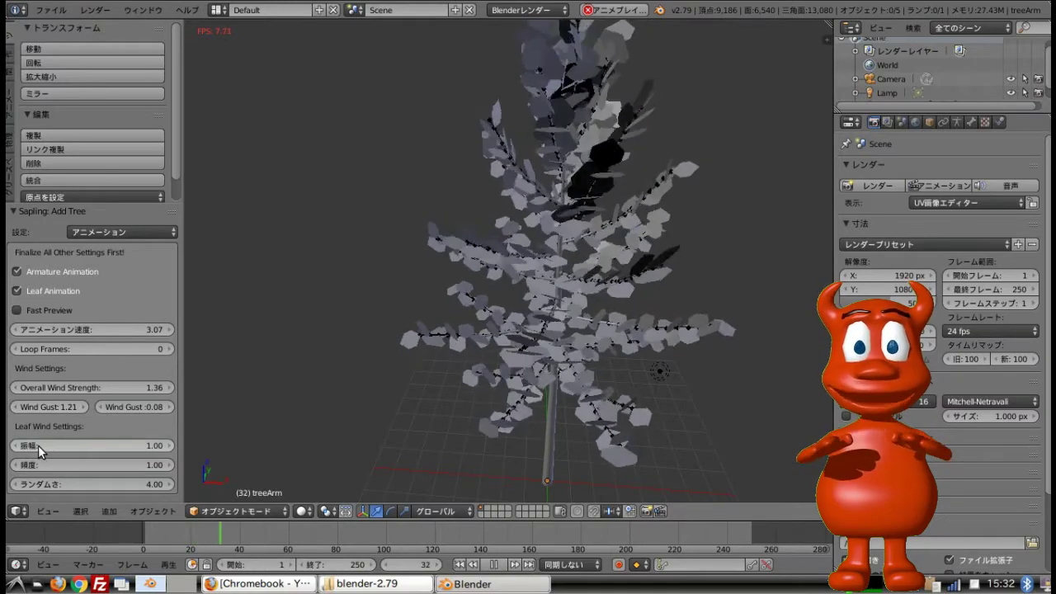
# - Set leaf sway amplitude 4.03, frequency 3.28, randomness 6.04, and wind gust frequency 1.99
pyautogui.moveTo(38, 445)
pyautogui.mouseDown()
pyautogui.moveTo(134, 442)
pyautogui.moveTo(35, 444)
pyautogui.mouseUp()
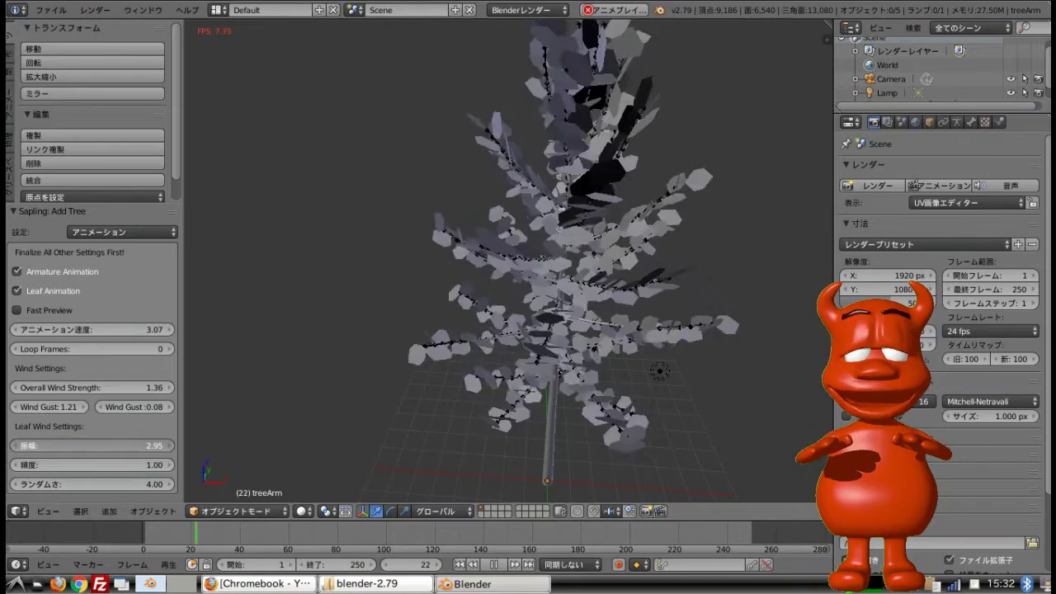
pyautogui.moveTo(29, 446); pyautogui.dragTo(78, 445)
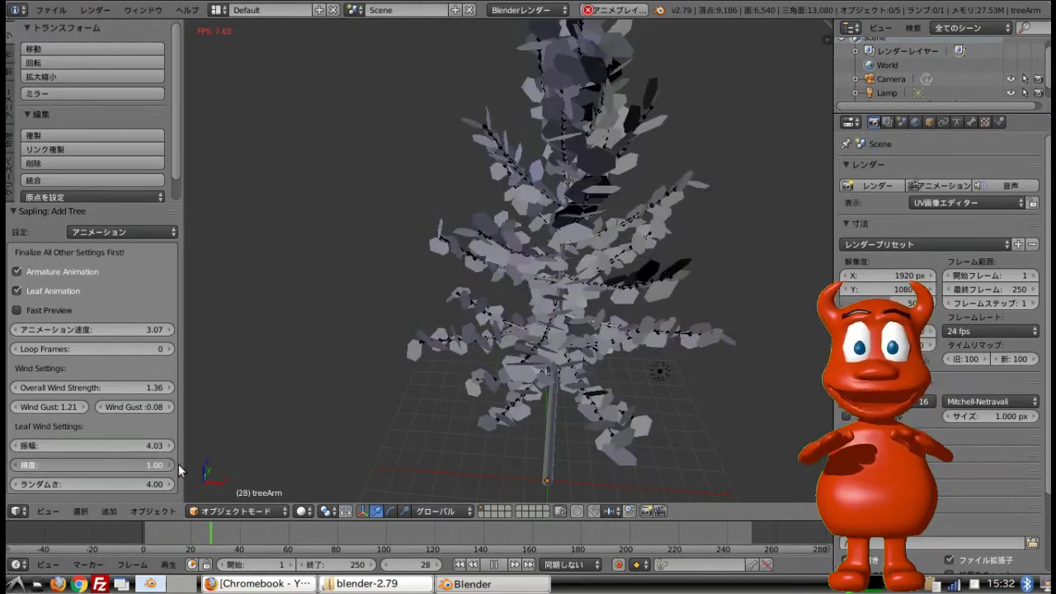
pyautogui.moveTo(53, 462); pyautogui.dragTo(160, 459)
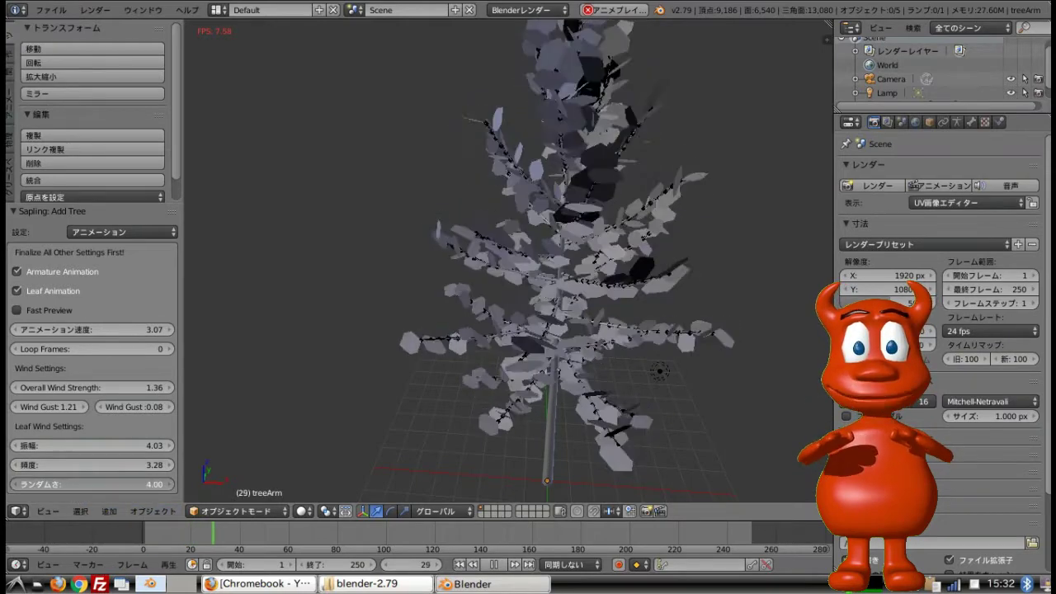
pyautogui.moveTo(61, 485); pyautogui.dragTo(115, 485)
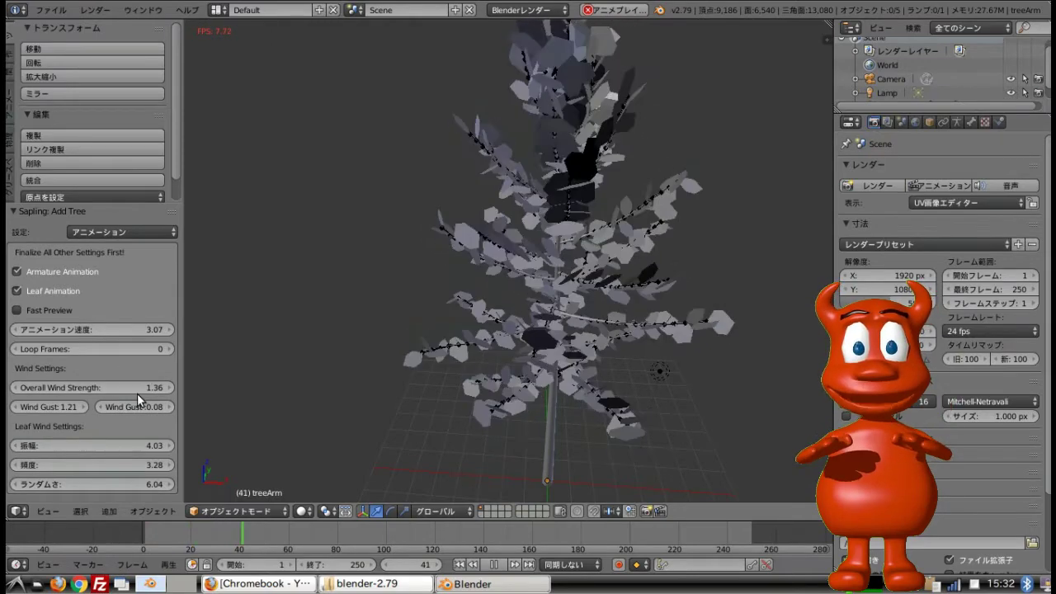
pyautogui.moveTo(128, 406); pyautogui.dragTo(338, 403)
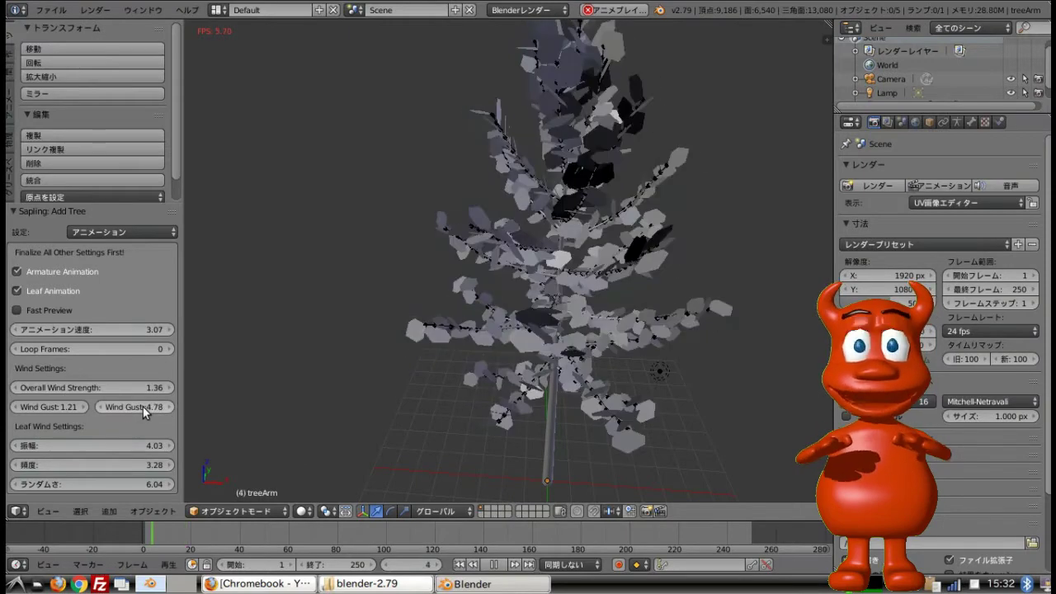
pyautogui.moveTo(142, 406); pyautogui.dragTo(103, 387)
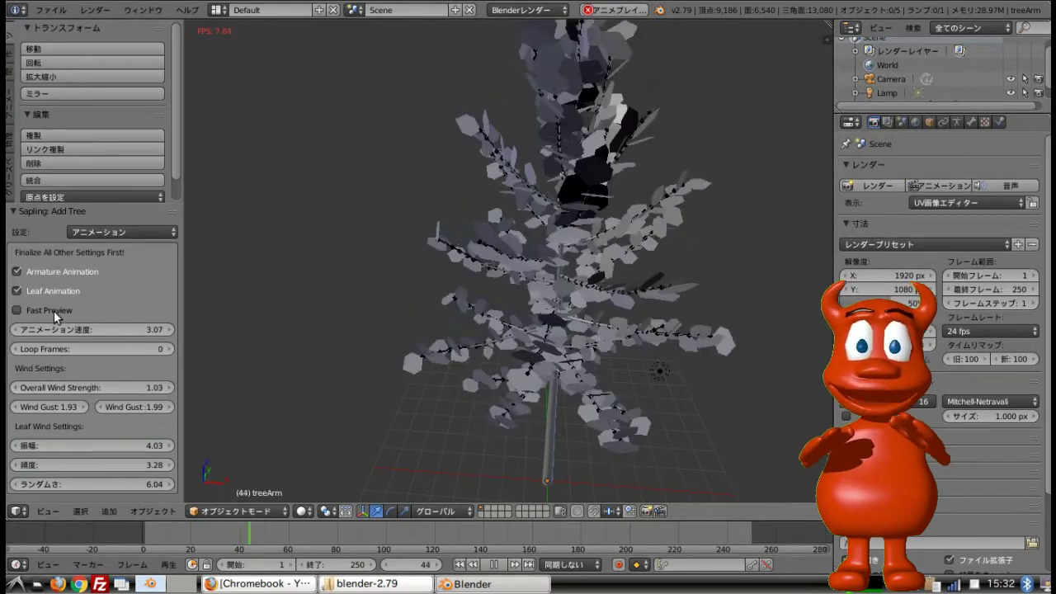
# - Toggle Leaf Animation and Armature Animation off and back on, leaving both enabled
pyautogui.click(16, 290)
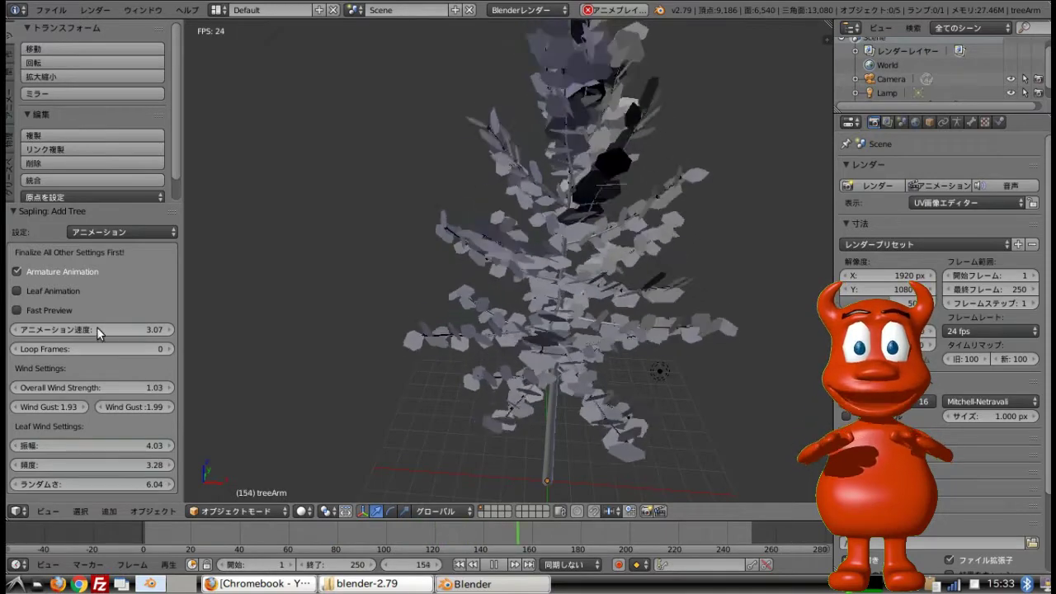
pyautogui.click(55, 290)
pyautogui.click(17, 272)
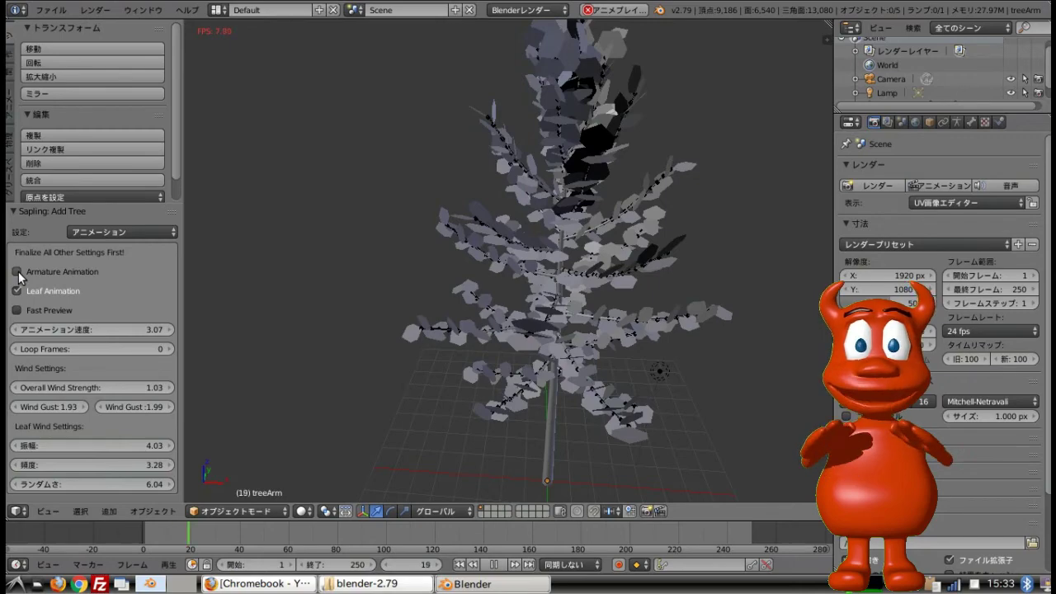
pyautogui.click(18, 272)
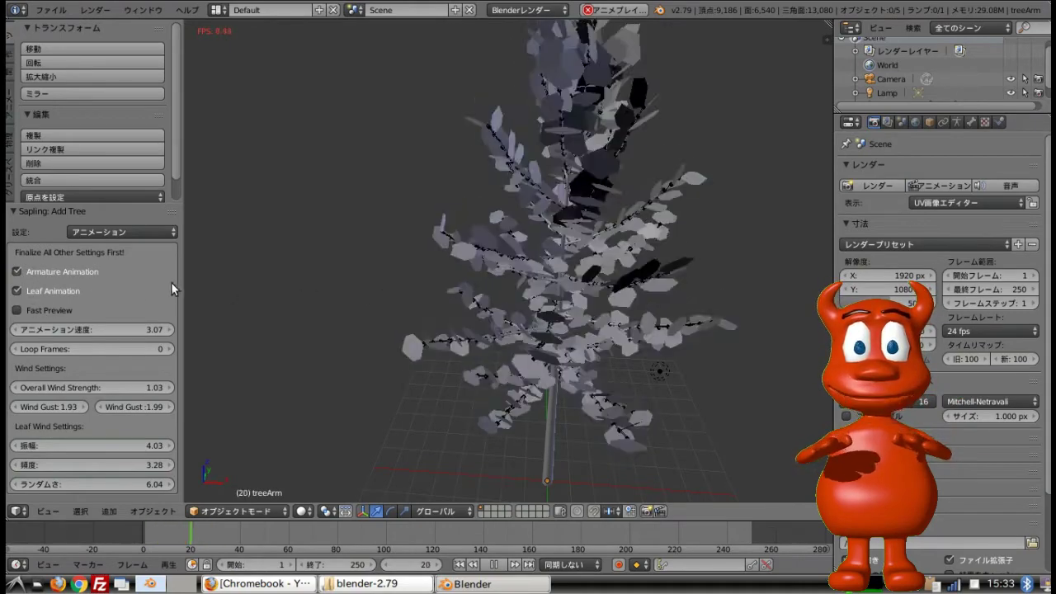
# - Switch Fast Preview on for the tree's wind animation
pyautogui.click(43, 310)
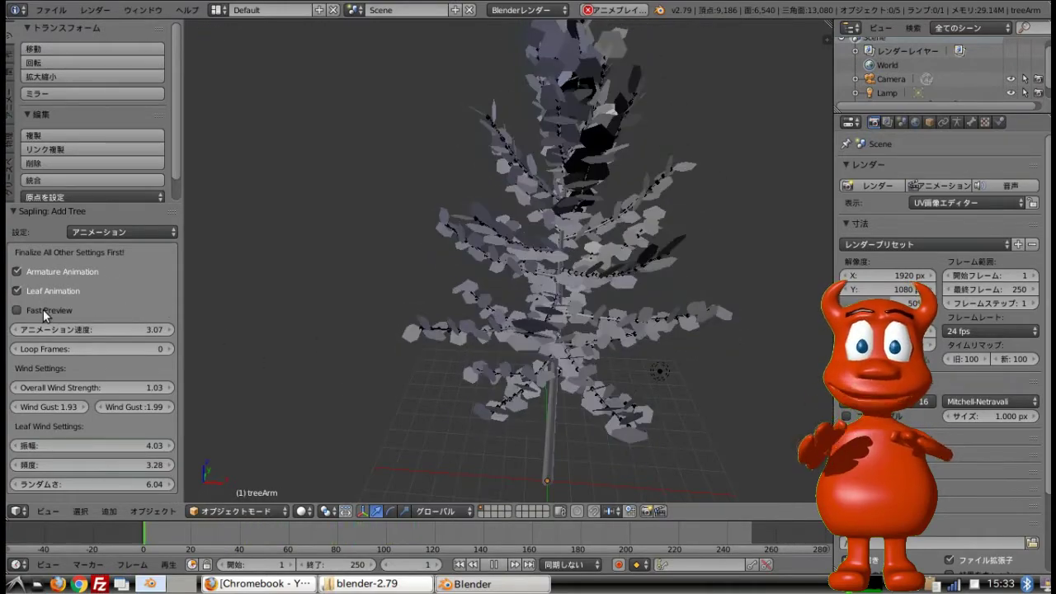
pyautogui.click(43, 309)
pyautogui.click(55, 307)
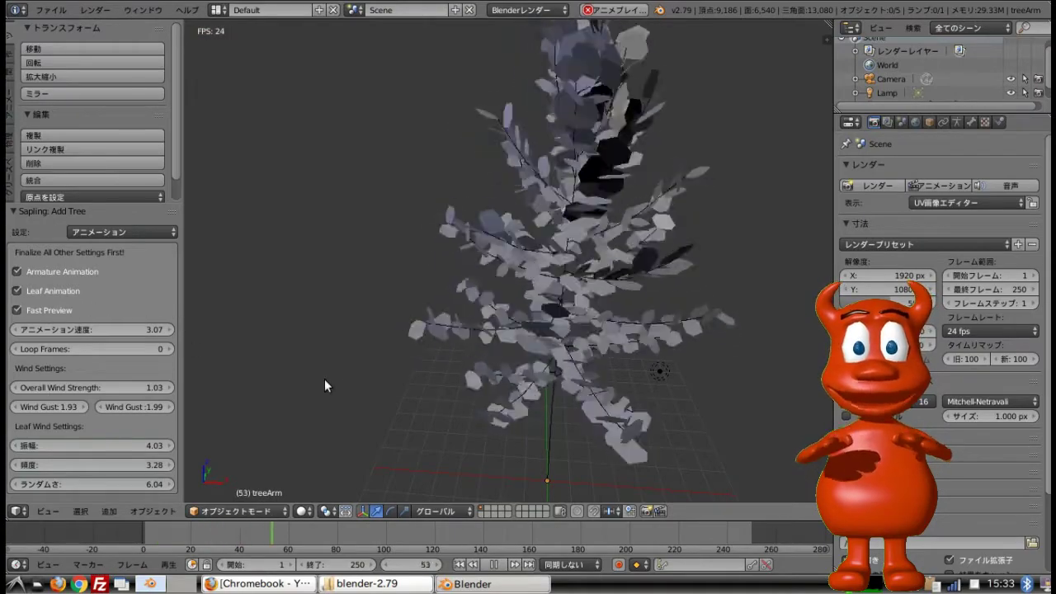
pyautogui.click(96, 230)
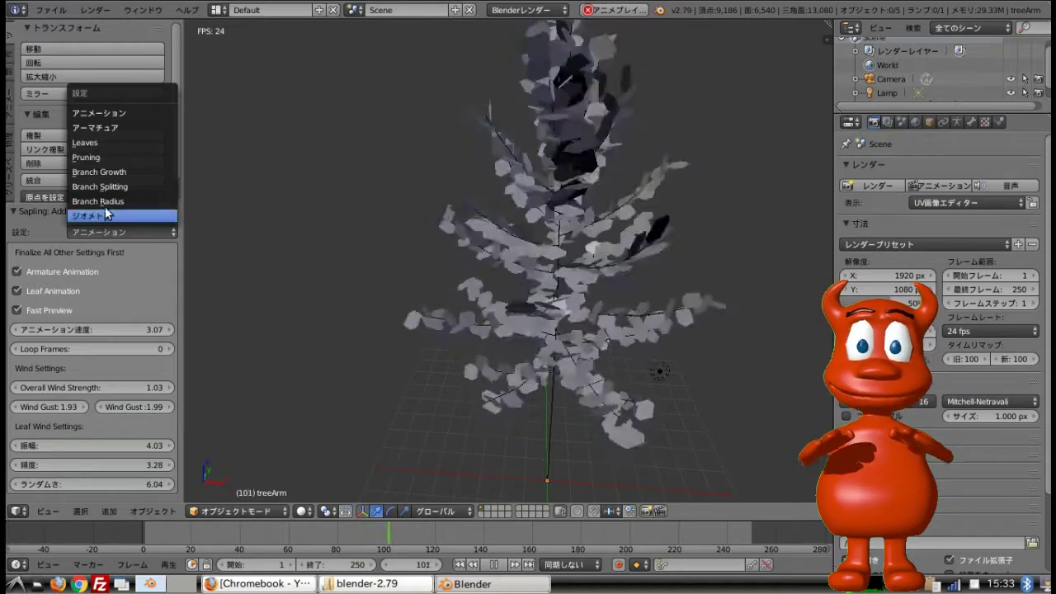
# - Bring up the Sapling Branch Growth settings page
pyautogui.click(102, 126)
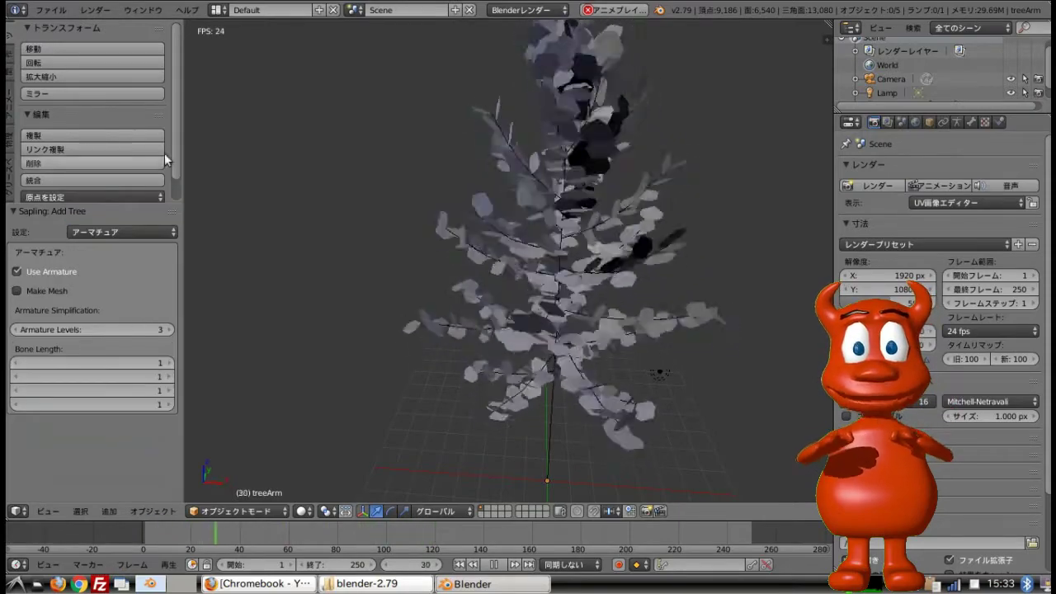
pyautogui.click(125, 231)
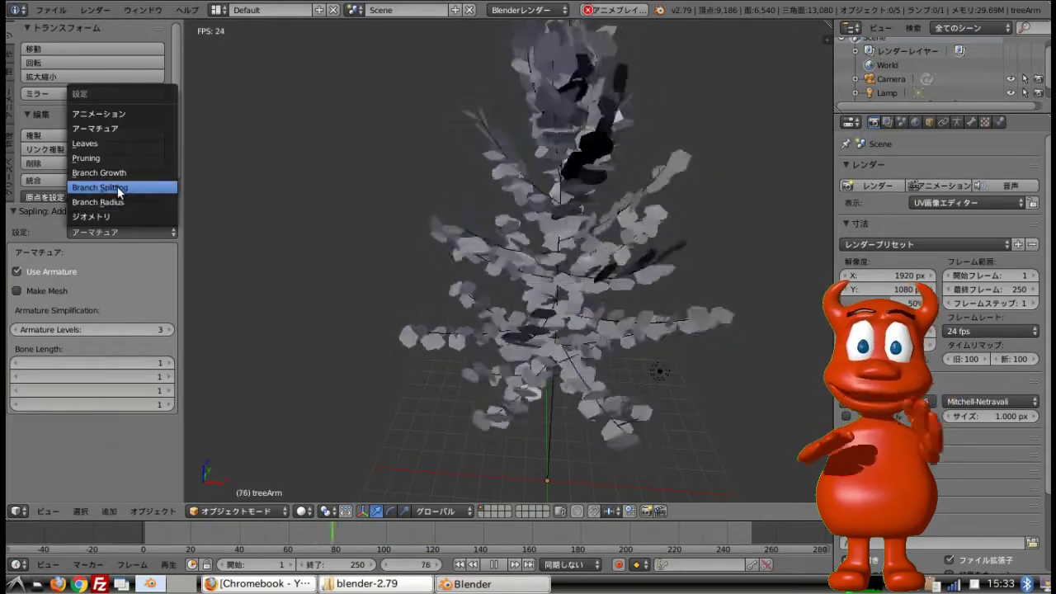
pyautogui.click(121, 173)
pyautogui.scroll(-3, 91, 313)
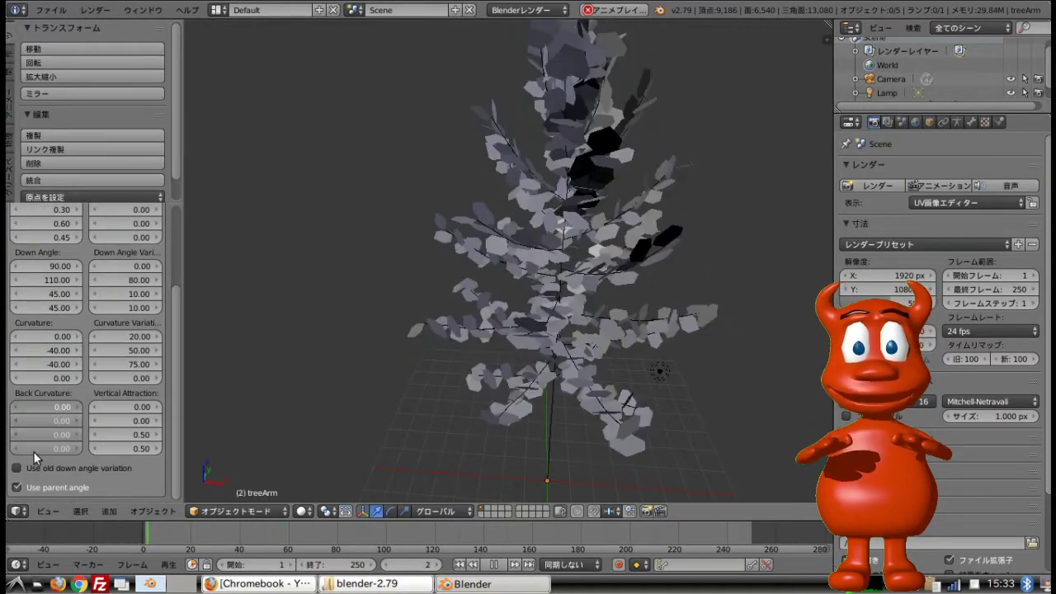
# - Set Back Curvature 0.72, Vertical Attraction 0.33/0.83 and Curvature Variation 20 on all levels
pyautogui.moveTo(57, 451); pyautogui.dragTo(107, 403)
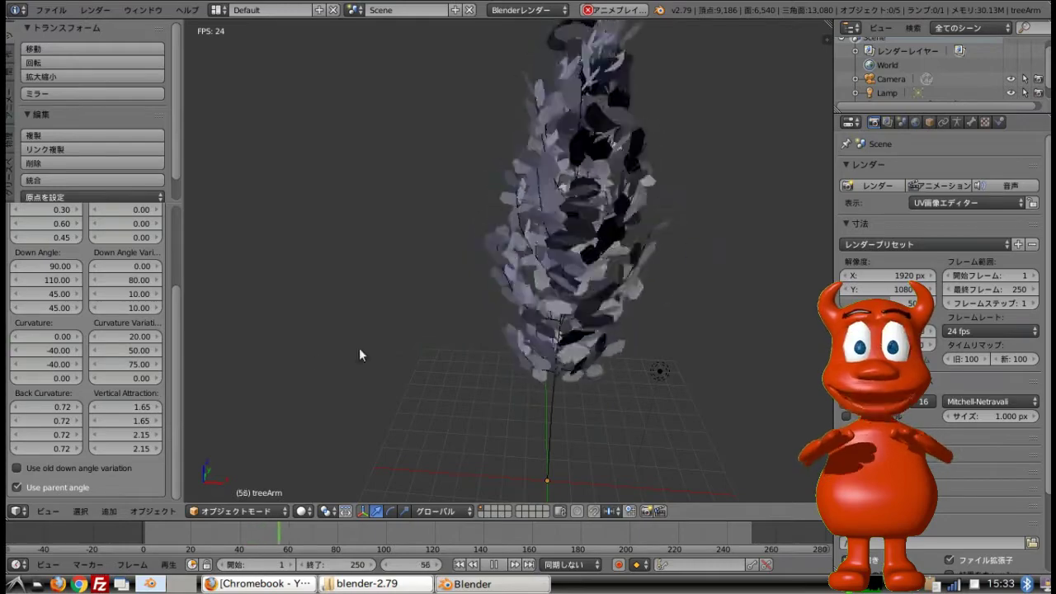
pyautogui.moveTo(133, 416); pyautogui.dragTo(91, 448)
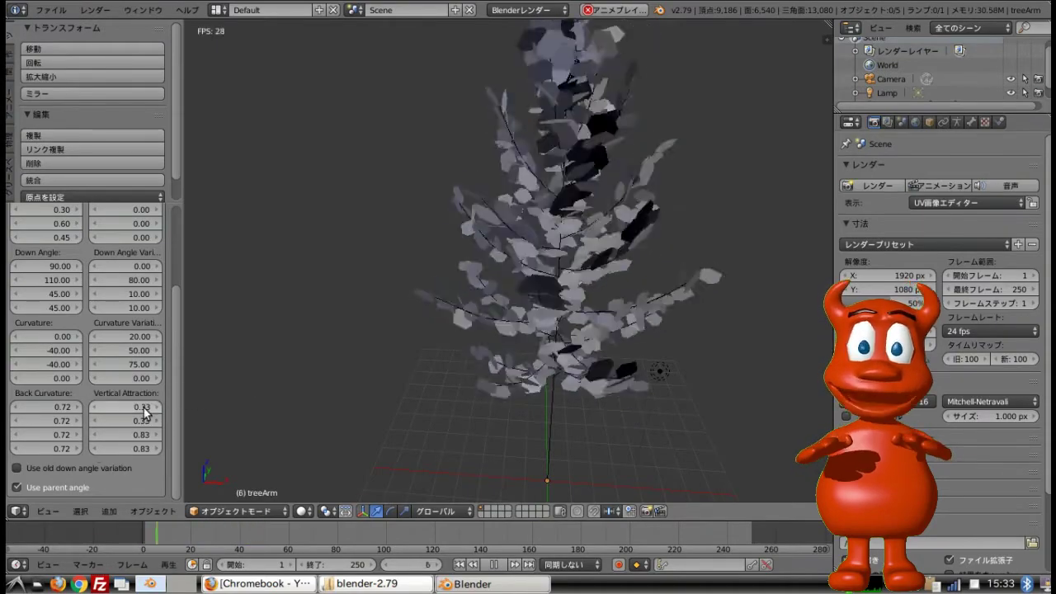
pyautogui.moveTo(132, 337); pyautogui.dragTo(258, 343)
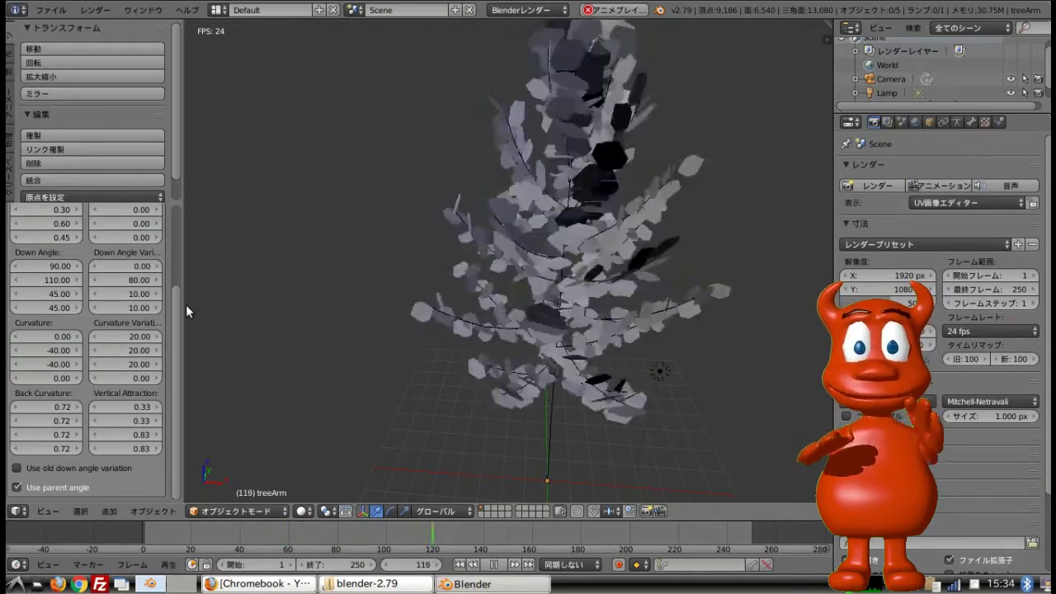
# - Zoom in on the reshaped branches, then zoom back out slightly
pyautogui.scroll(3, 178, 303)
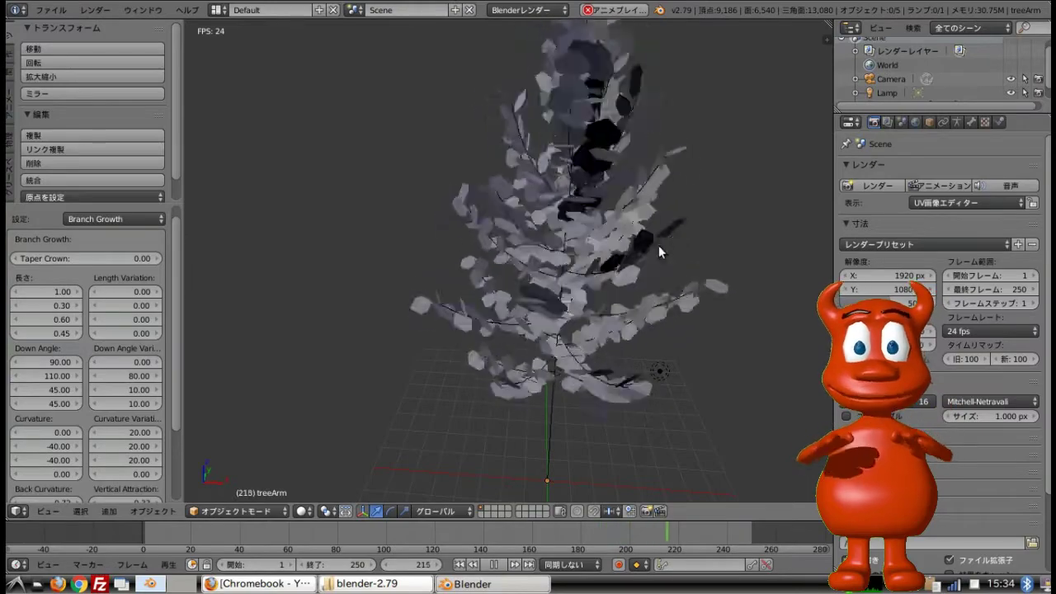
pyautogui.scroll(8, 604, 339)
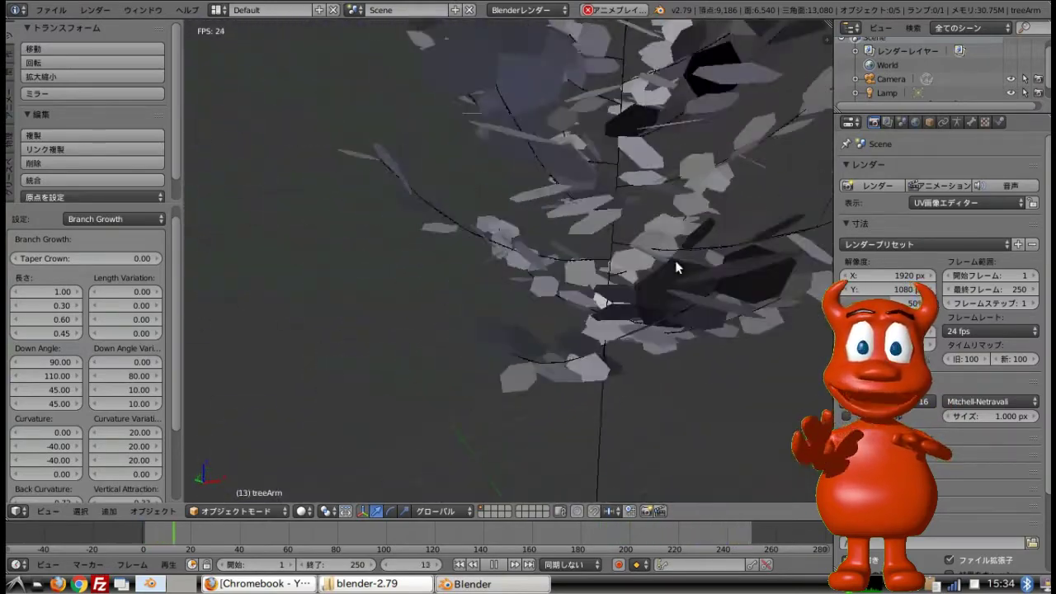
pyautogui.scroll(5, 623, 353)
pyautogui.scroll(-10, 575, 256)
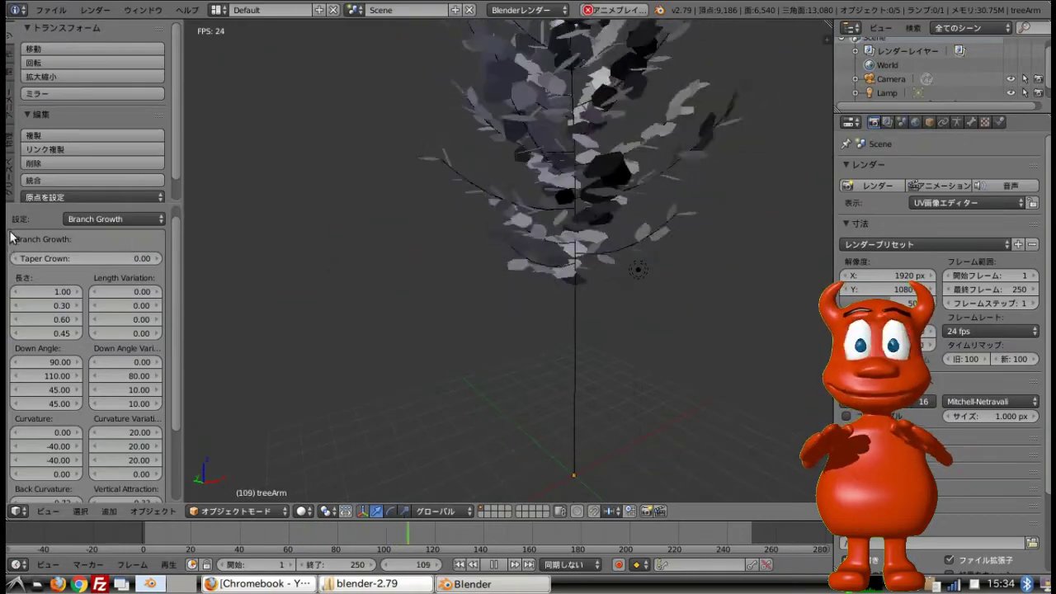
# - Return the Sapling panel to the Animation settings and orbit around the swaying tree
pyautogui.click(83, 218)
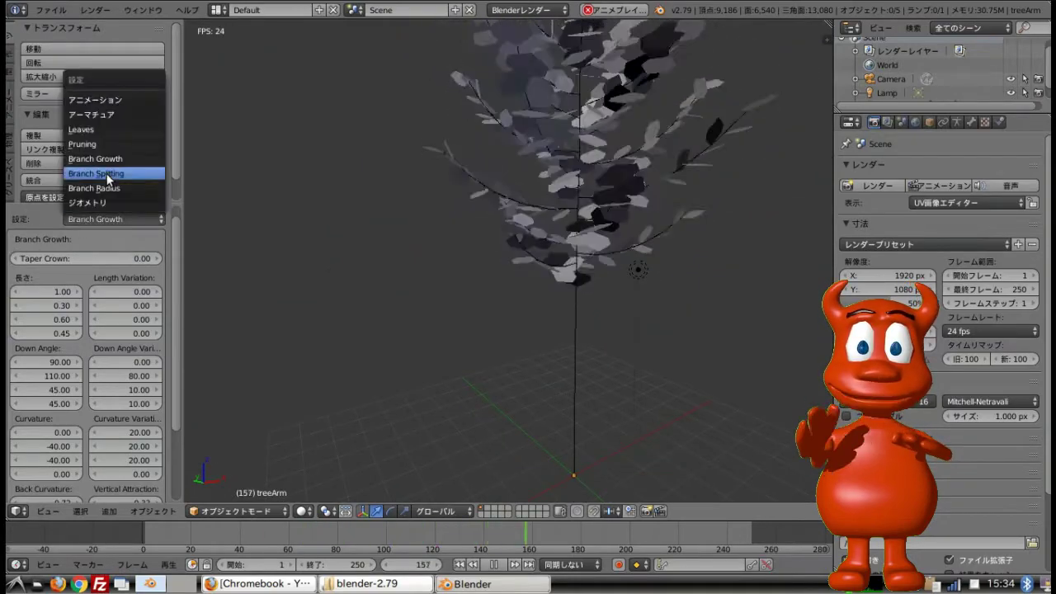
pyautogui.click(113, 100)
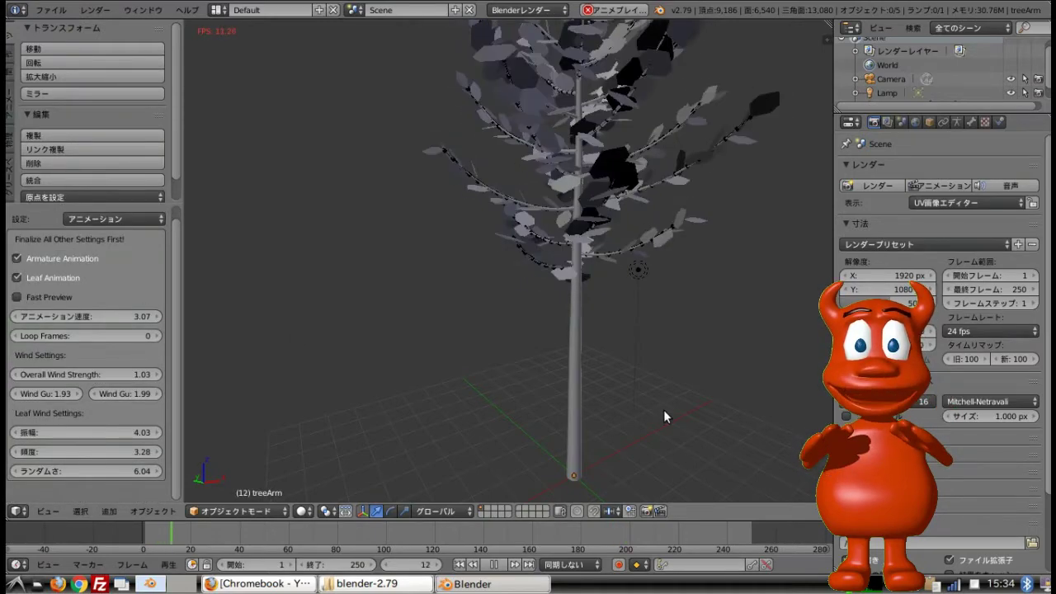
pyautogui.moveTo(344, 338); pyautogui.dragTo(295, 340, button='middle')
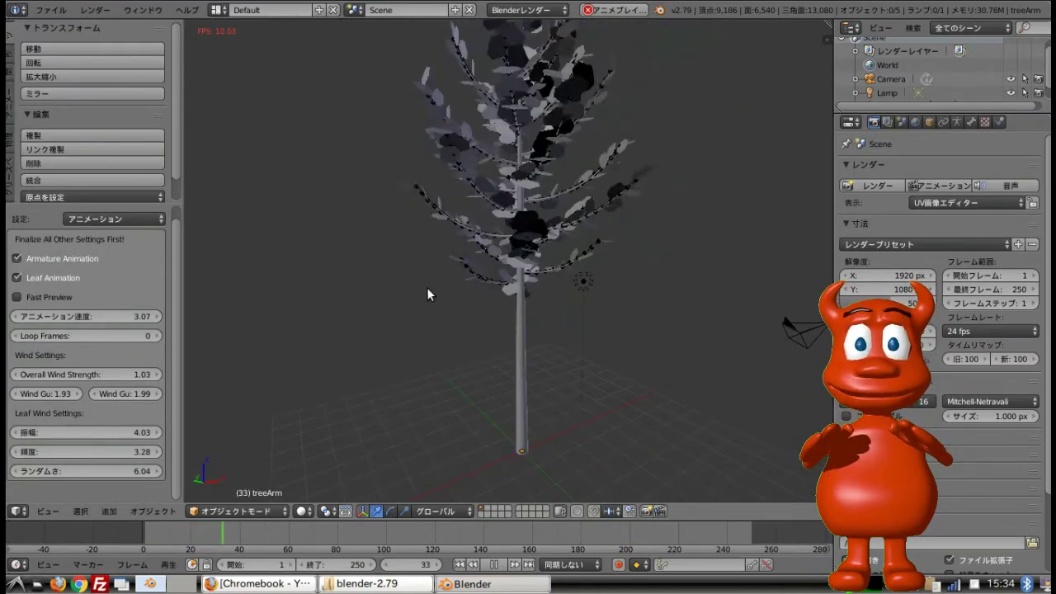
pyautogui.press('KP_6')
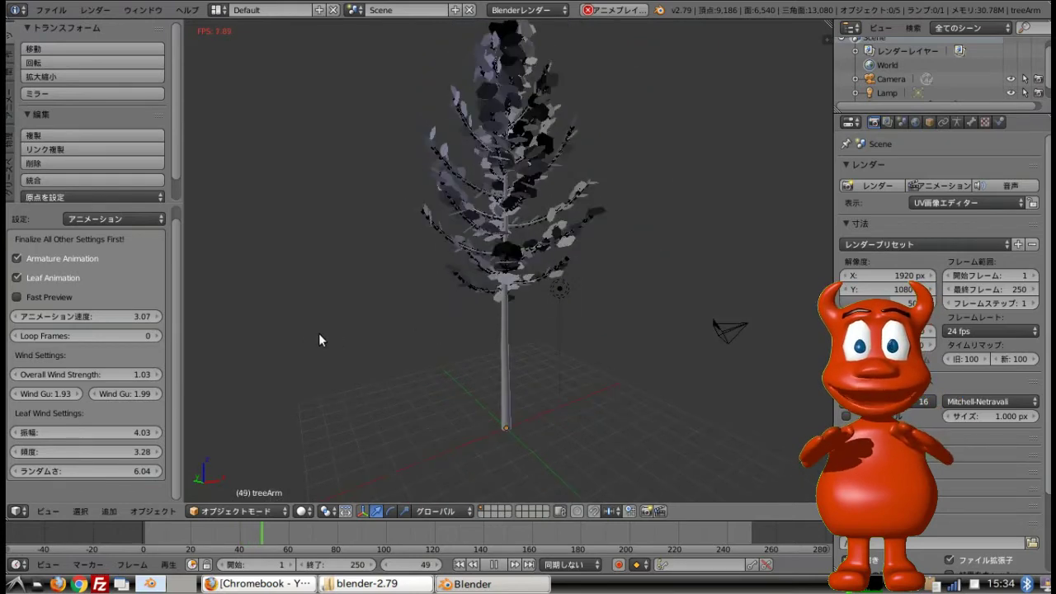